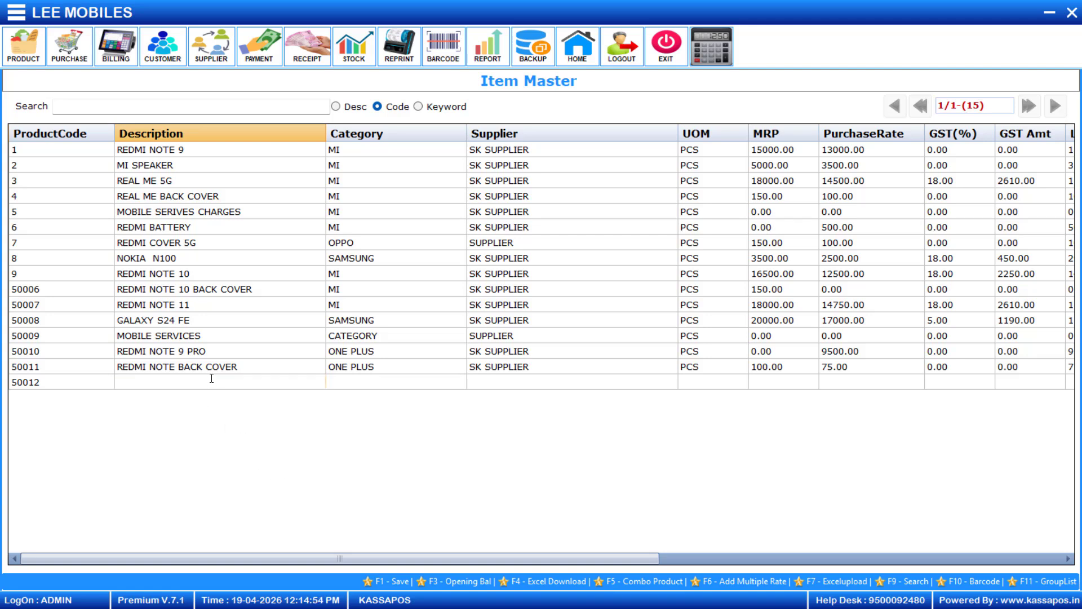
Enter item RENO 13 PRO with category OPPO, supplier SK SUPPLIER and unit PCS.
left_click(212, 379)
type("Reno")
key("BackSpace")
key("BackSpace")
key("BackSpace")
type("ENO 13 PRO")
key("Return")
key("Return")
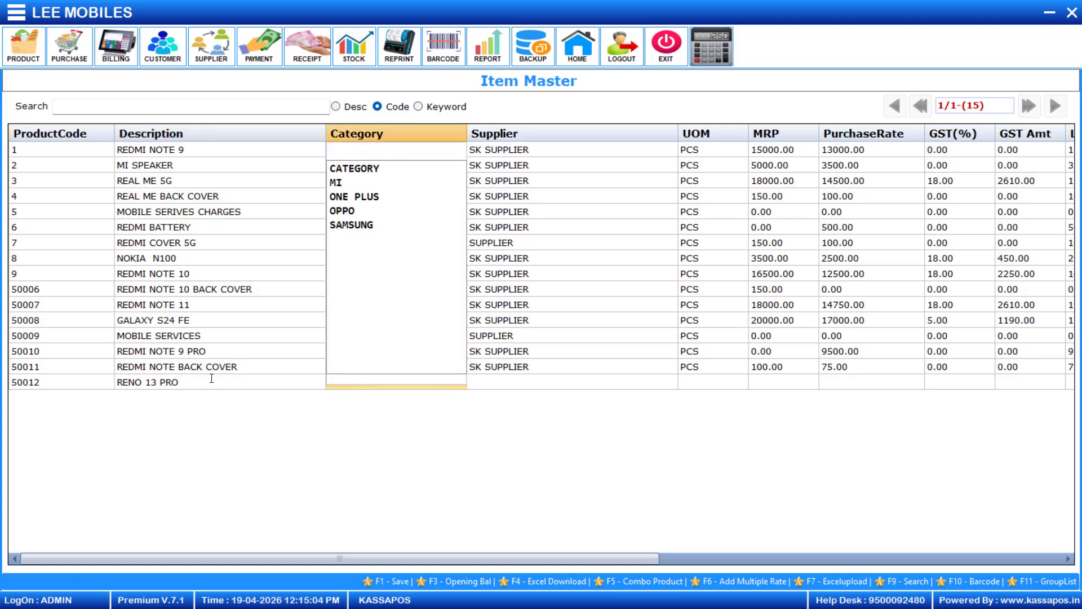
key("Down")
key("Down")
key("Down")
key("Down")
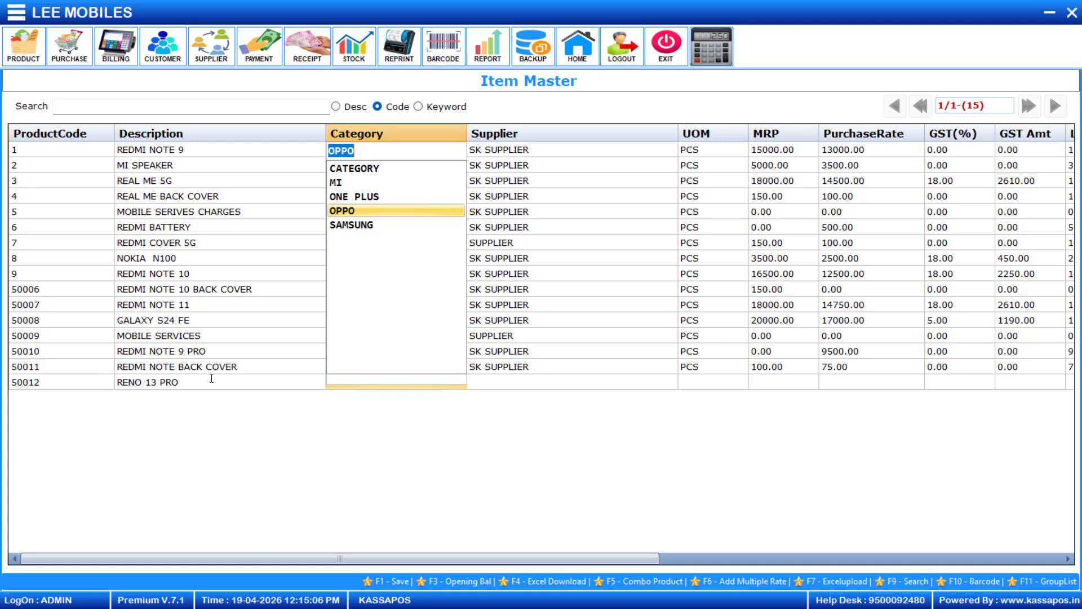
key("Return")
key("Down")
key("Return")
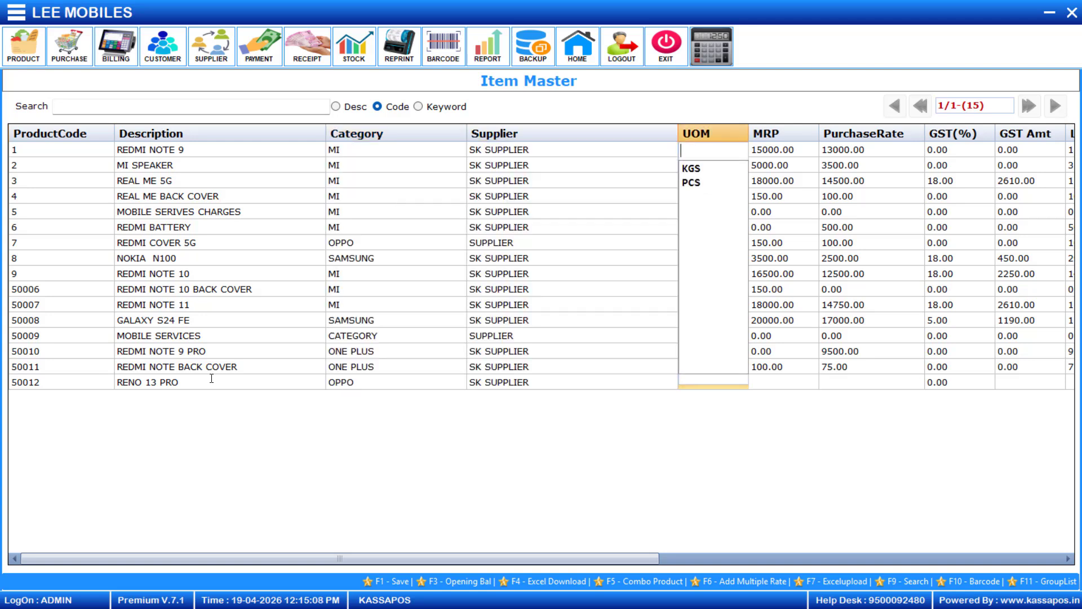
key("Down")
key("Down")
key("Return")
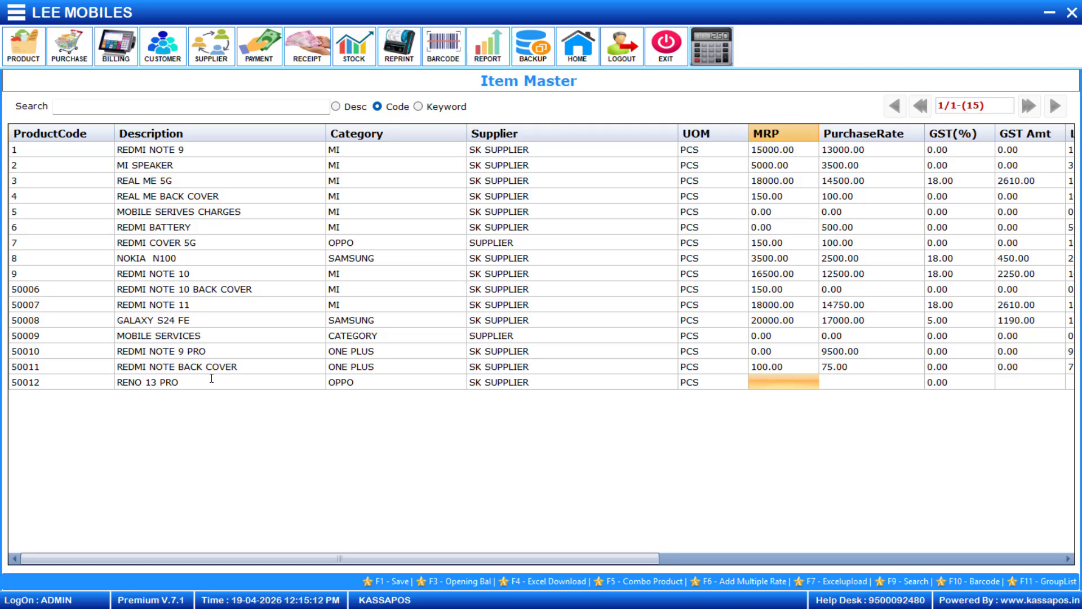
Leave MRP and GST at 0.00, set SerialNoType to 1 and save the item.
key("Return")
key("Return")
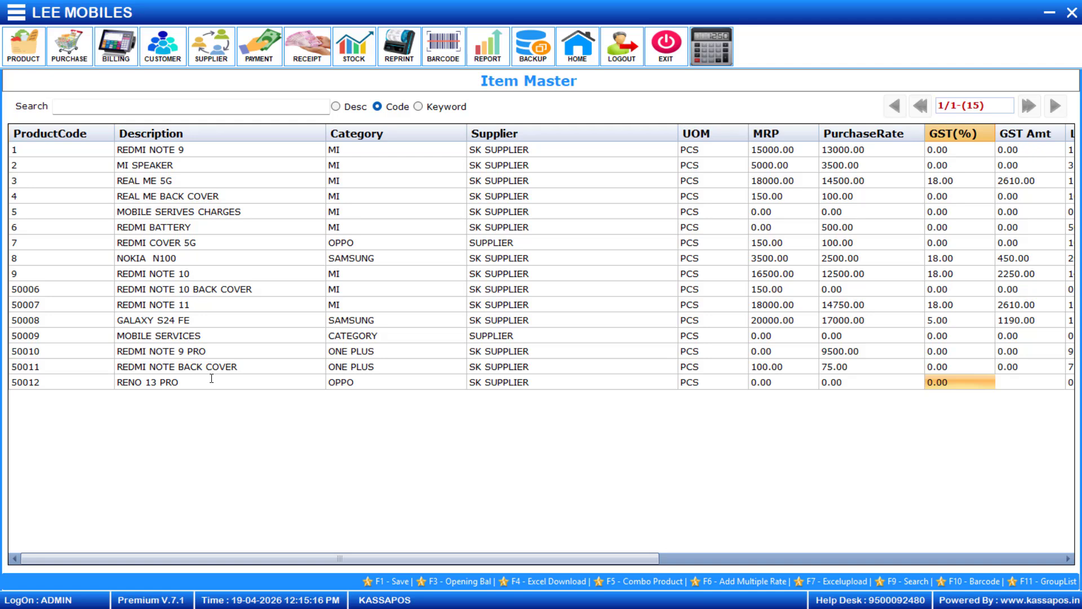
key("Return")
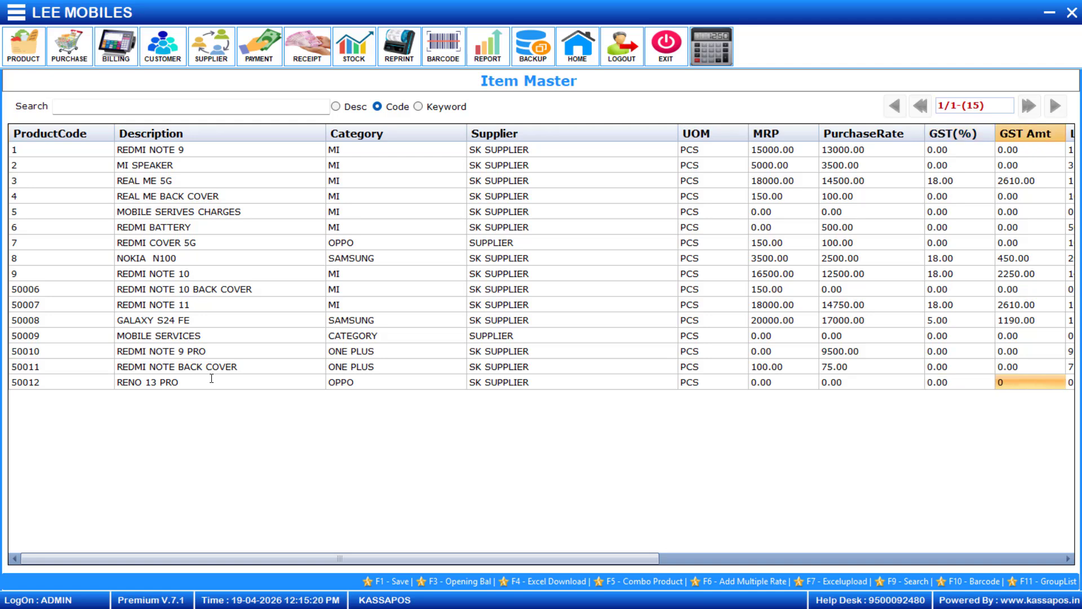
key("Return")
key("Return")
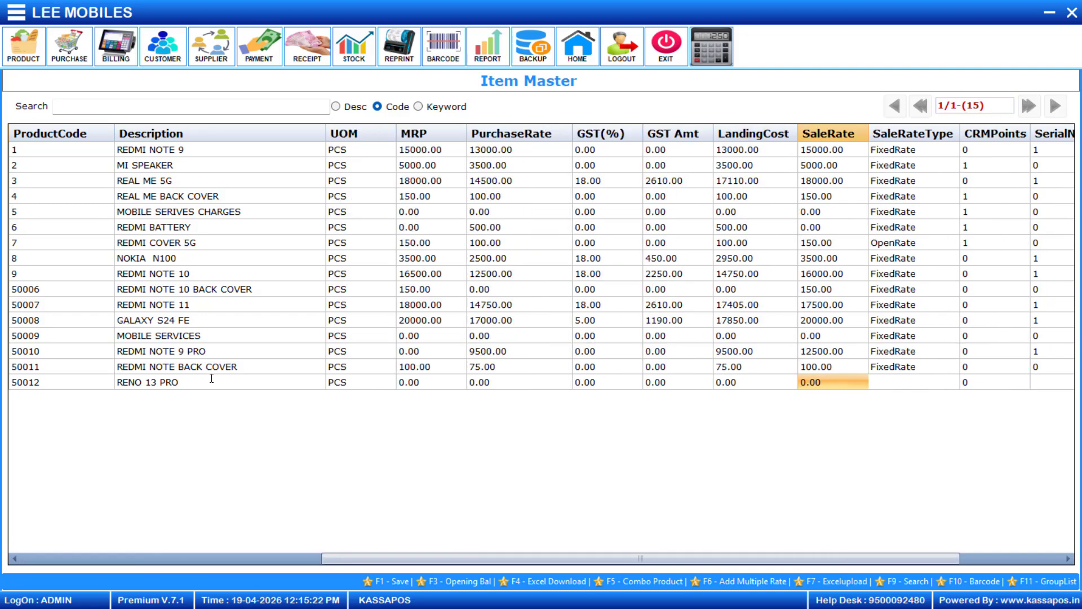
key("Return")
key("Return")
key("Return")
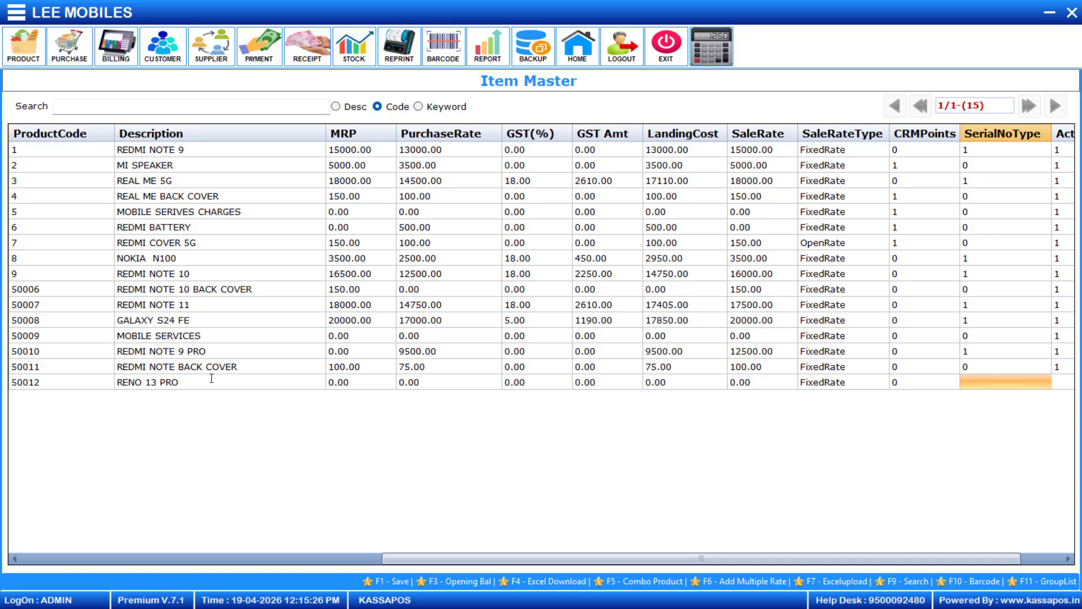
type("1")
key("Return")
key("Return")
key("Return")
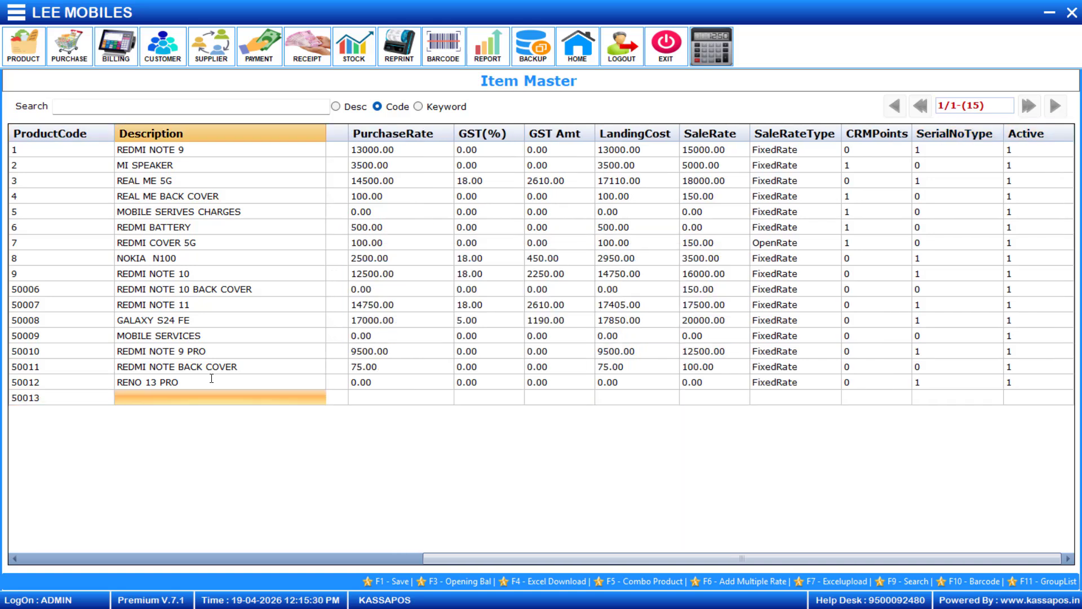
Enter item RENO BACK COVER with category OPPO and supplier SK SUPPLIER.
type("RENO BACK COVER")
key("Return")
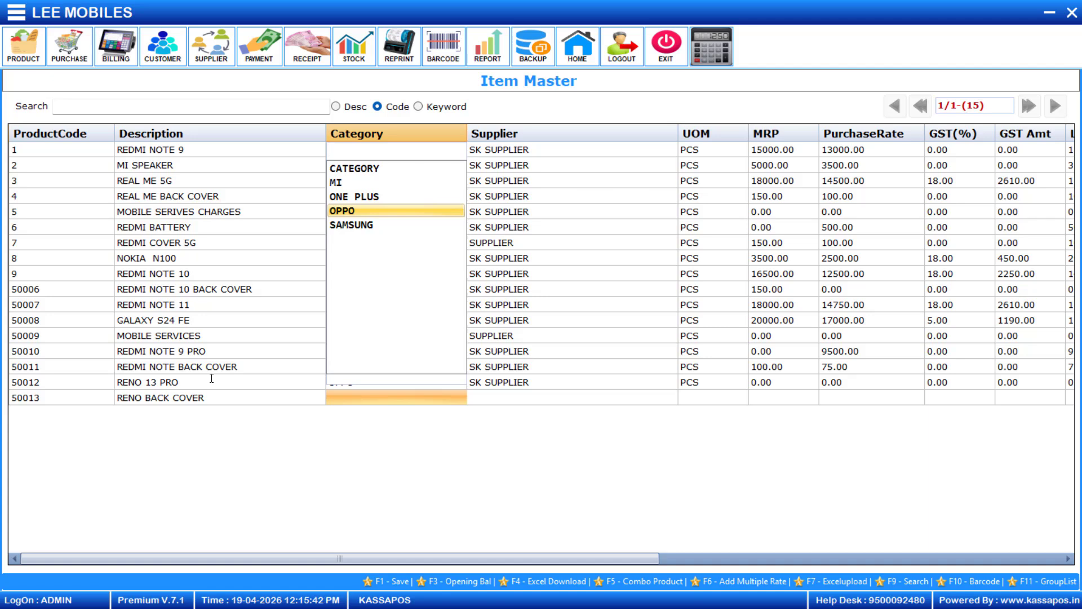
key("Return")
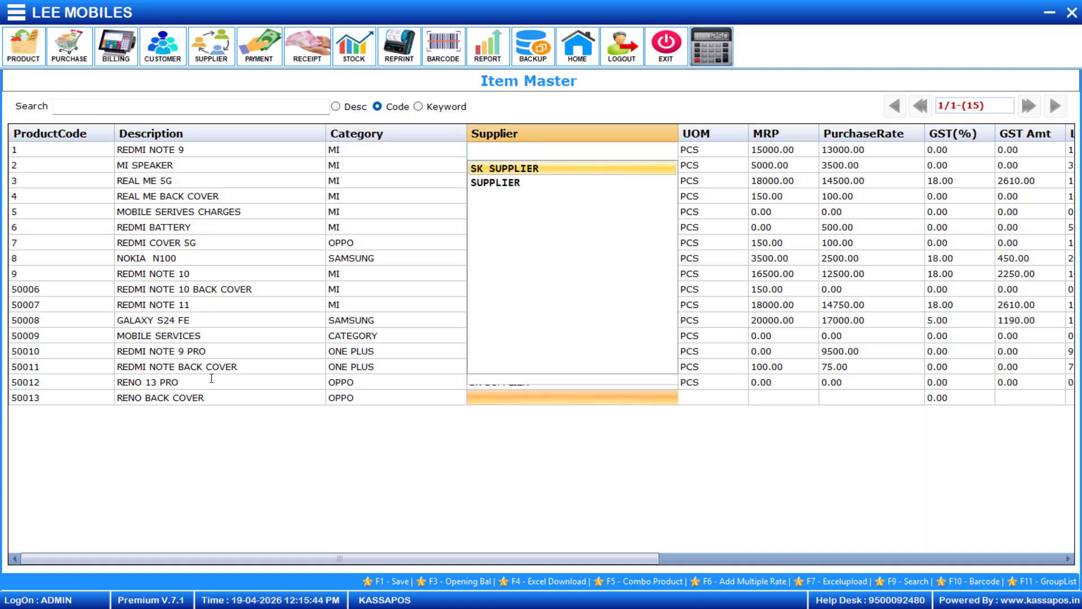
key("Return")
key("Return")
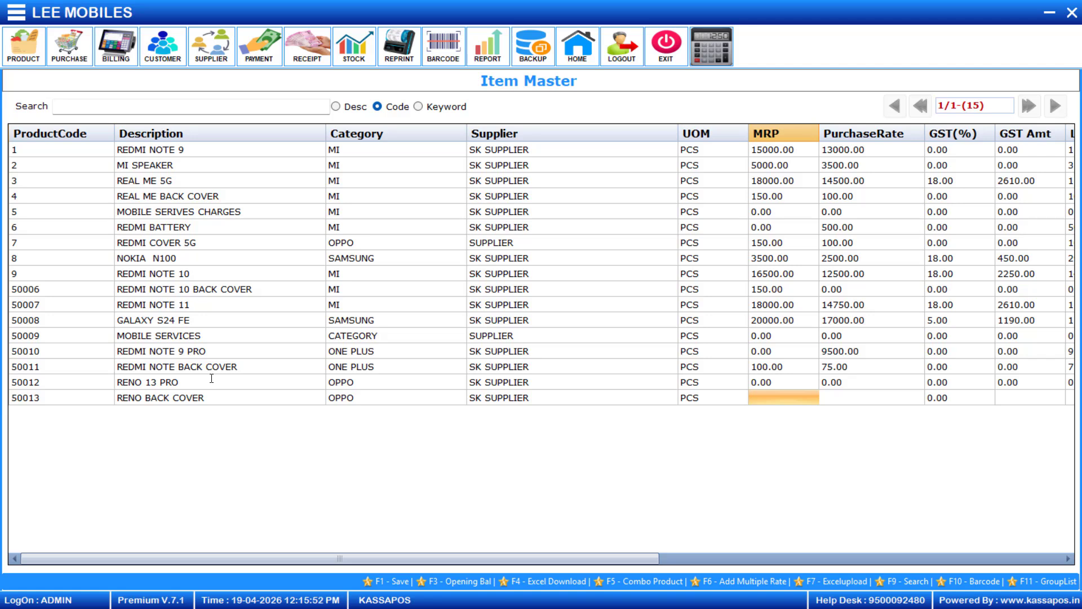
Set the back cover's MRP to 100 and purchase rate to 80.
type("200")
key("BackSpace")
key("BackSpace")
key("BackSpace")
type("100")
key("Return")
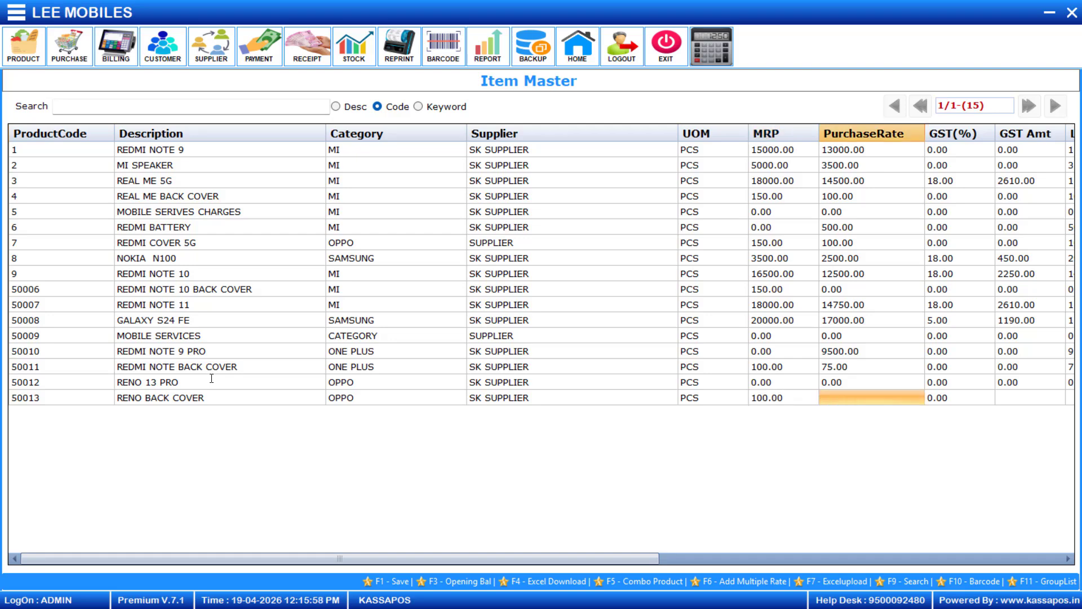
type("80")
key("Return")
key("Return")
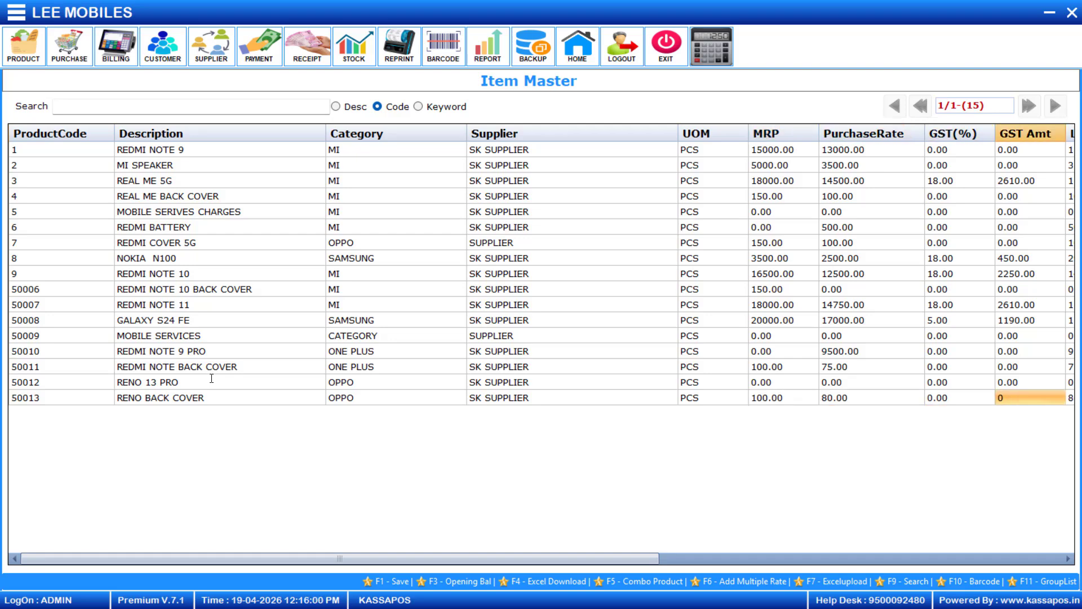
key("Return")
key("Return")
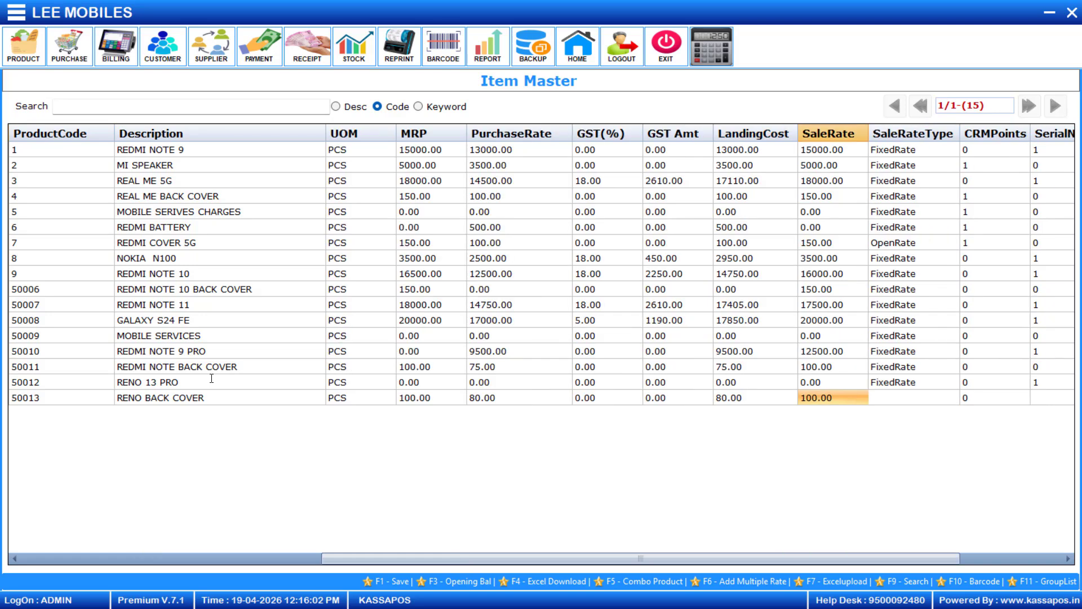
key("Return")
key("Return")
key("Return")
key("Return")
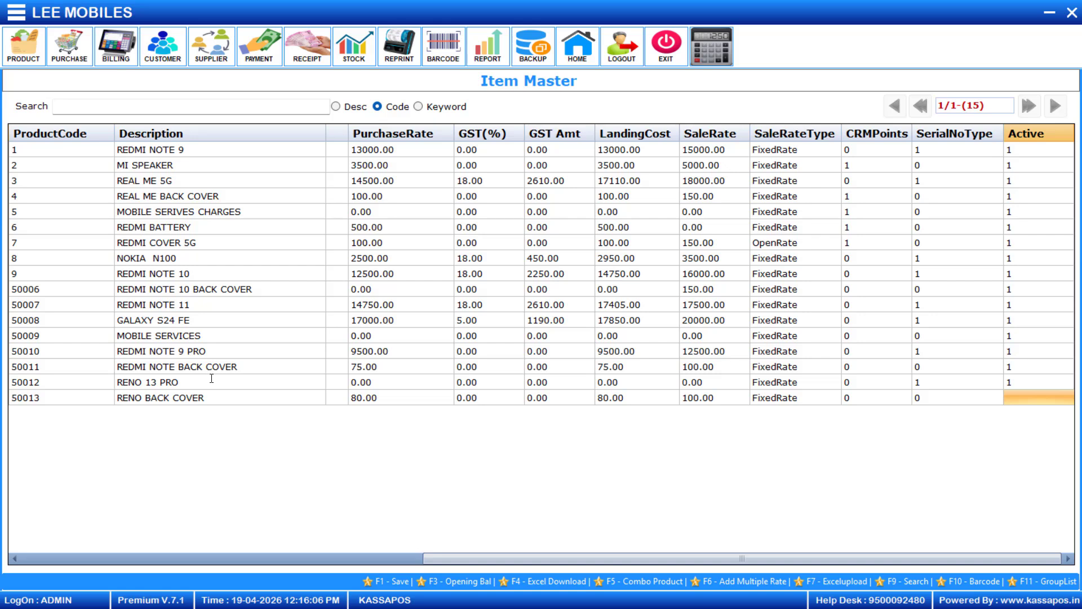
Keep serial type 0, mark the item active and save the new items with F1.
left_click(941, 399)
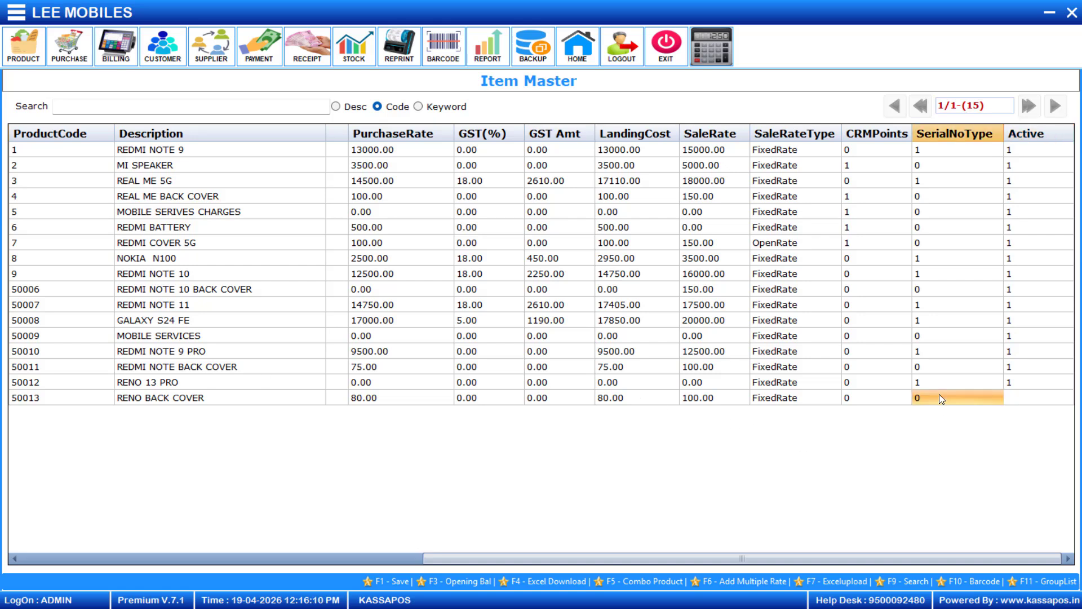
key("Tab")
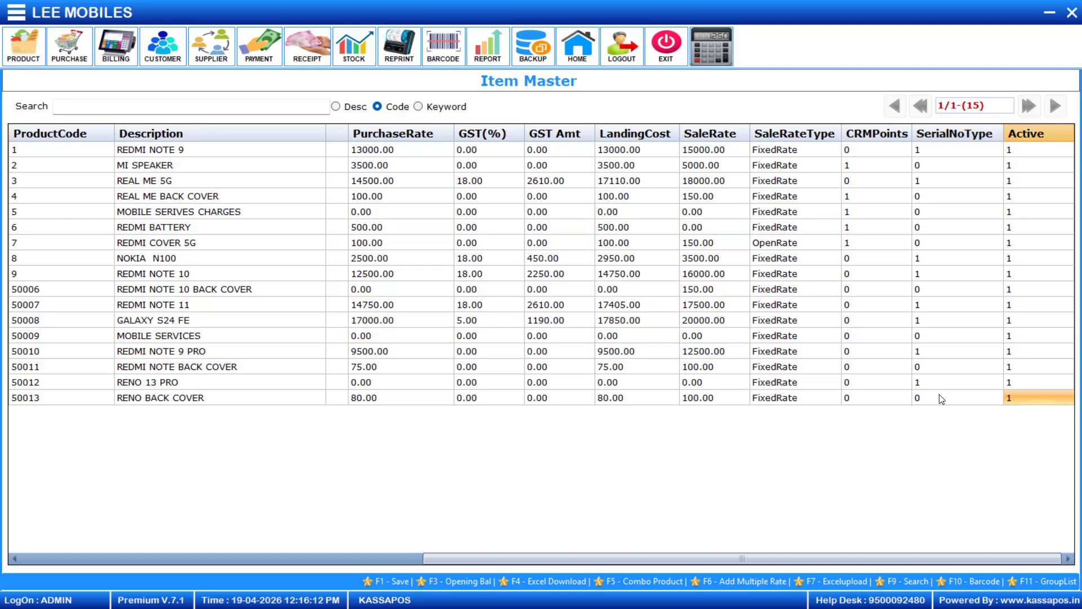
key("Tab")
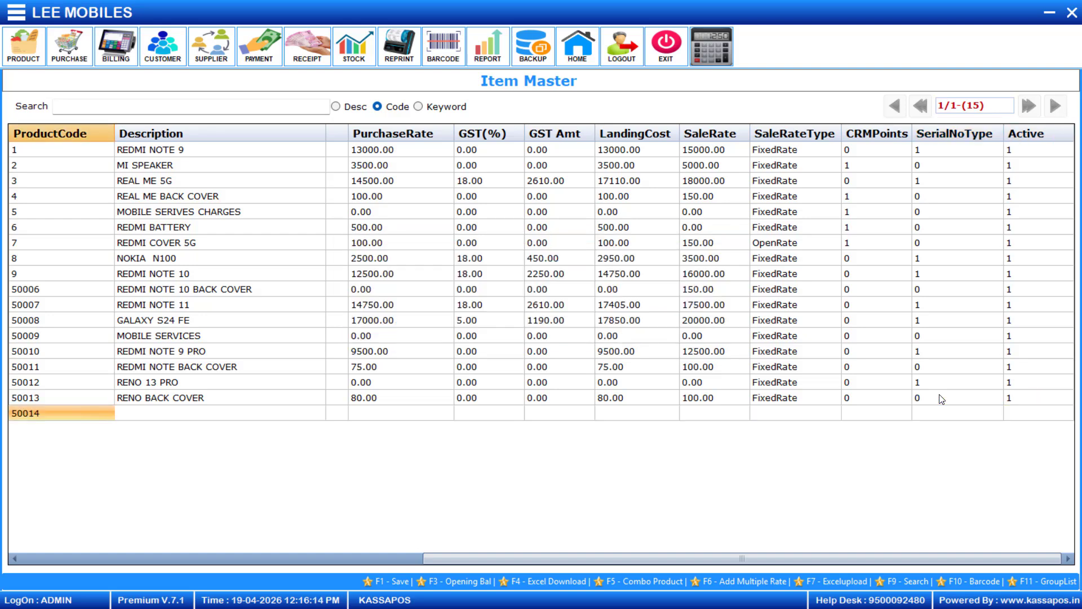
key("F1")
key("Return")
key("Return")
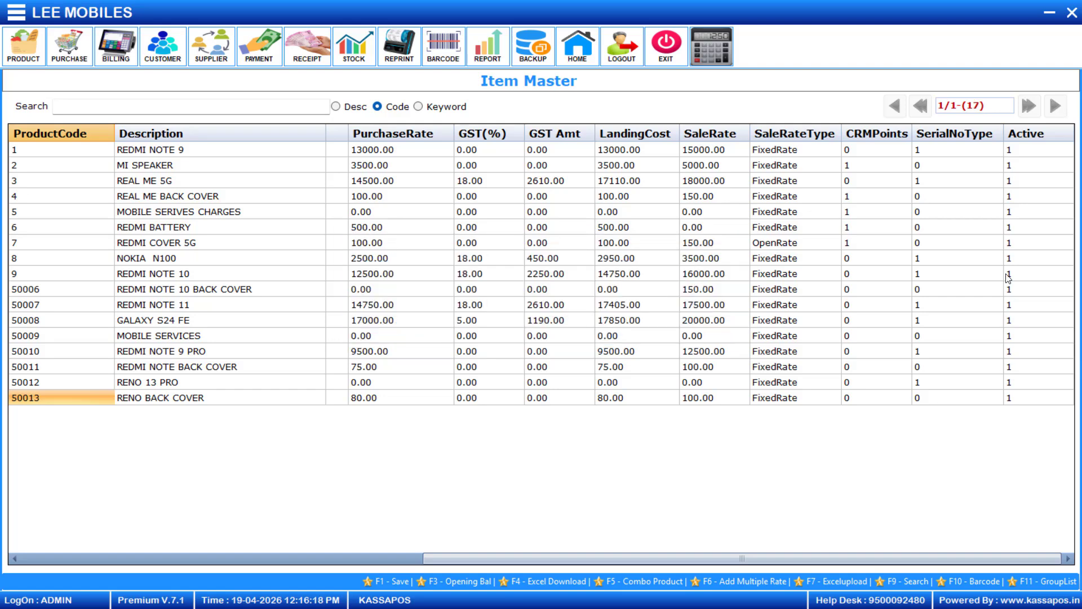
Start a new purchase from SK SUPPLIER with invoice number 13.
left_click(1072, 12)
left_click(63, 55)
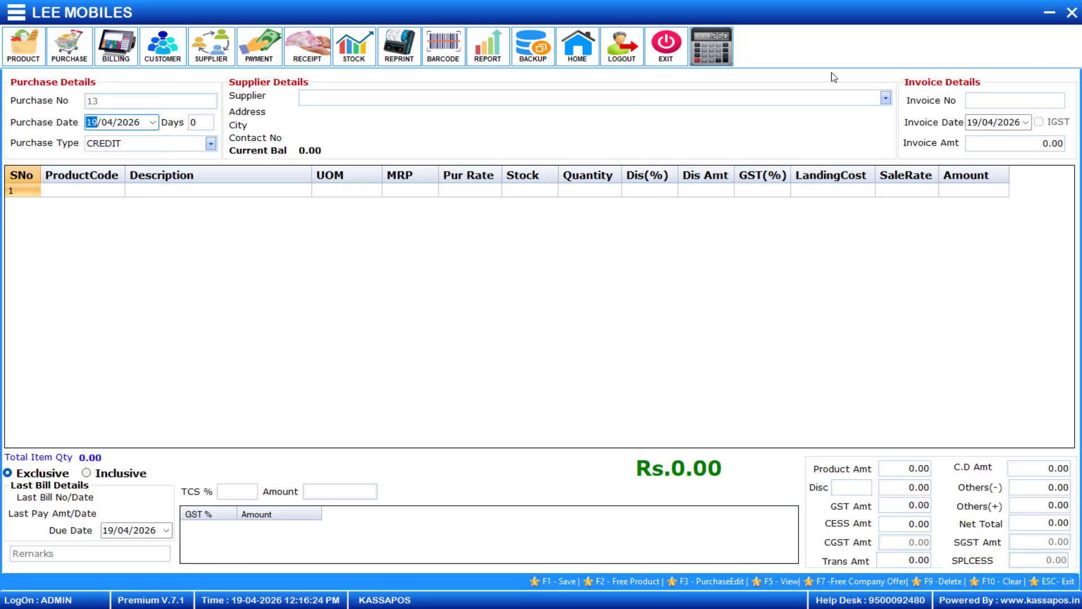
left_click(886, 99)
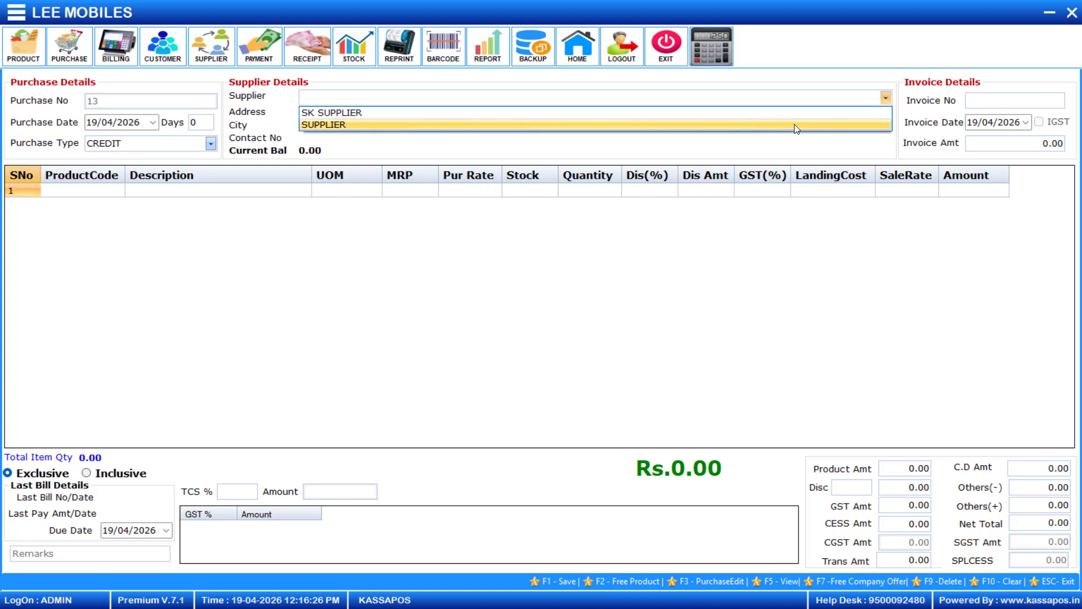
left_click(796, 110)
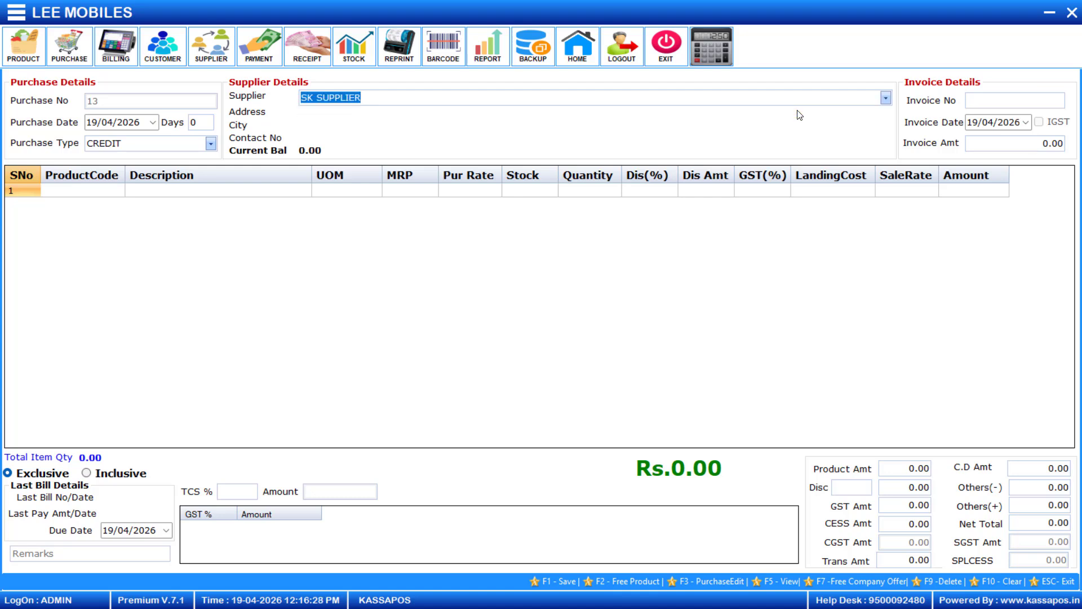
key("Return")
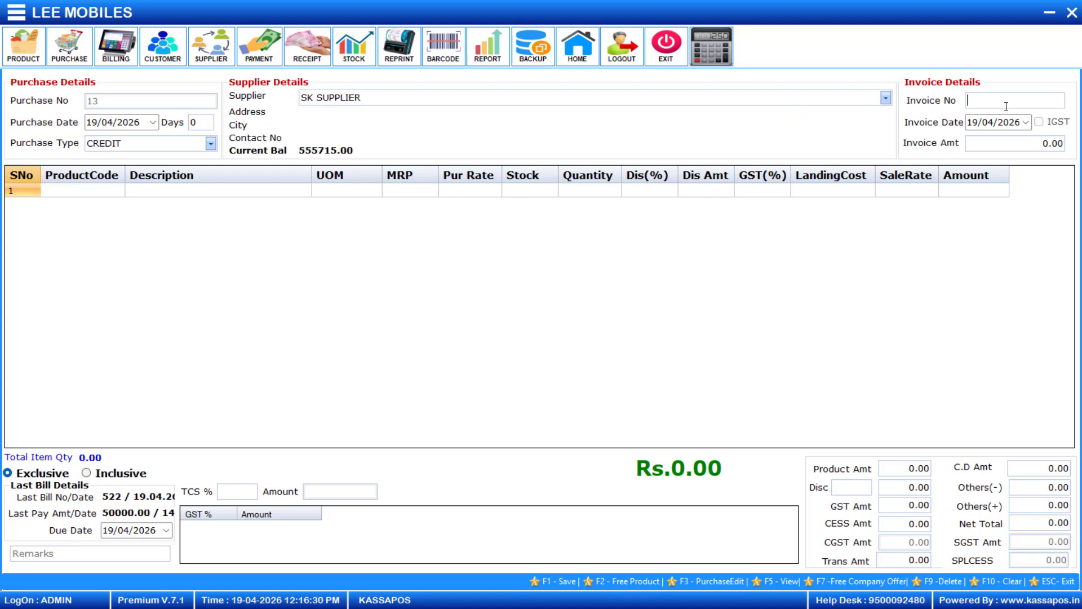
type("13")
key("Return")
Search 'RE' in the product list and add RENO 13 PRO to the purchase.
key("Return")
left_click(75, 195)
key("Return")
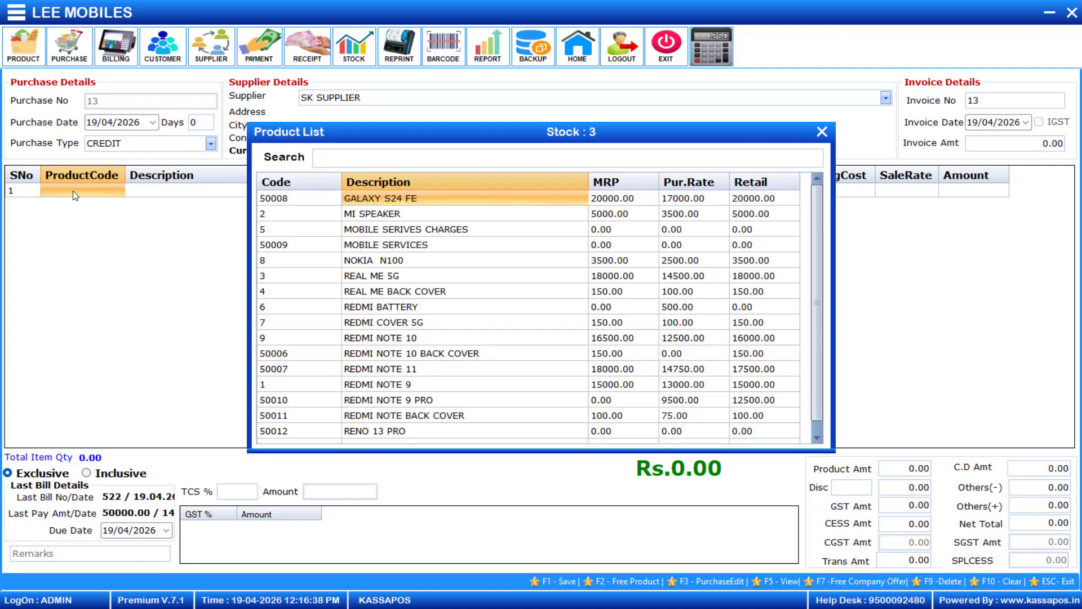
type("RE")
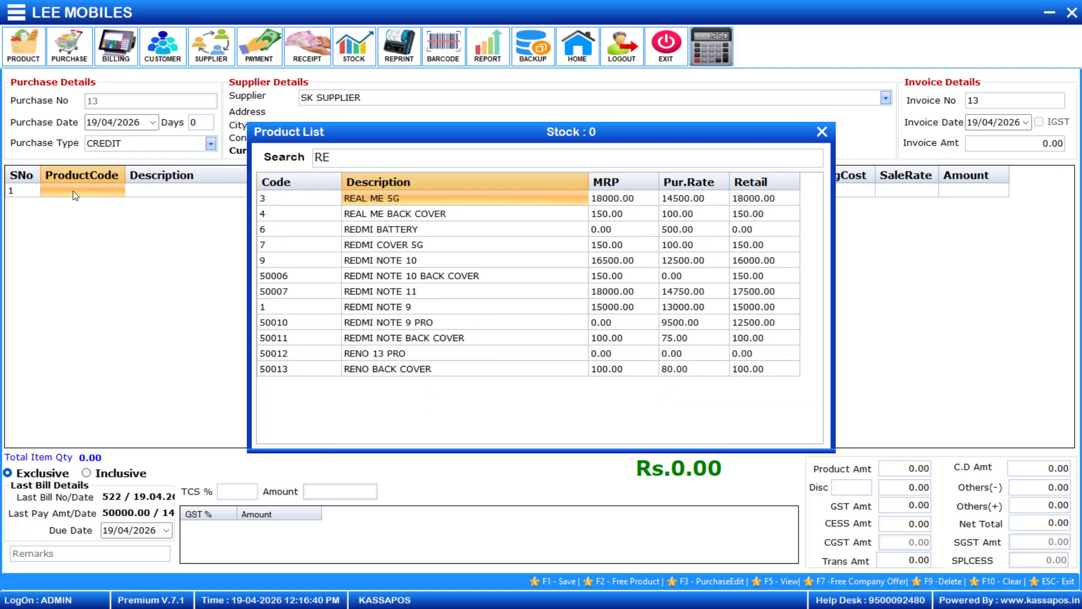
key("Down")
key("Down")
key("Down")
key("Down")
key("Down")
key("Down")
key("Down")
key("Down")
key("Down")
key("Down")
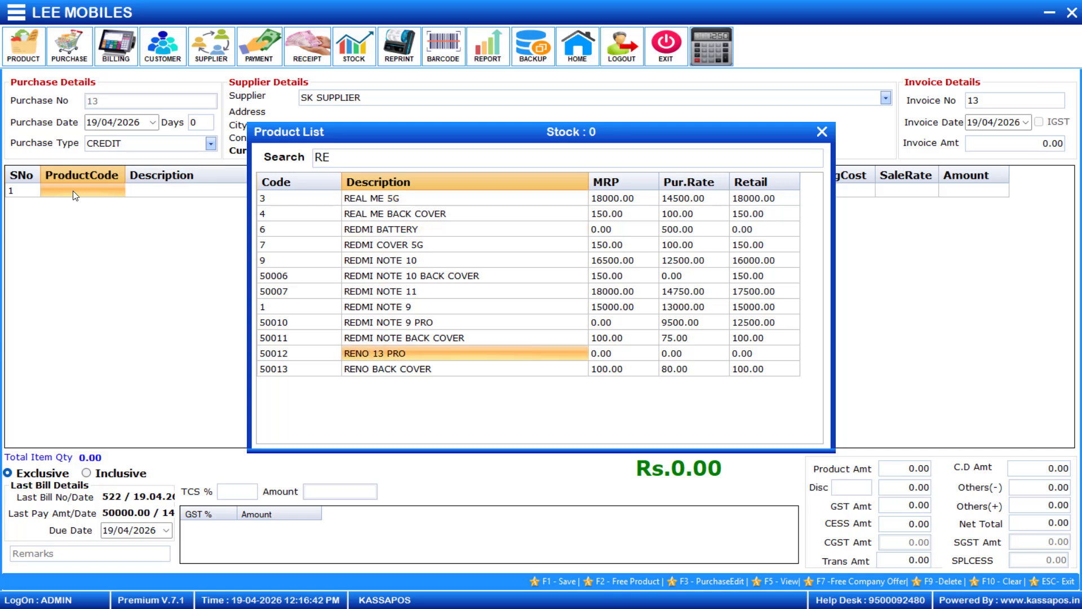
key("Return")
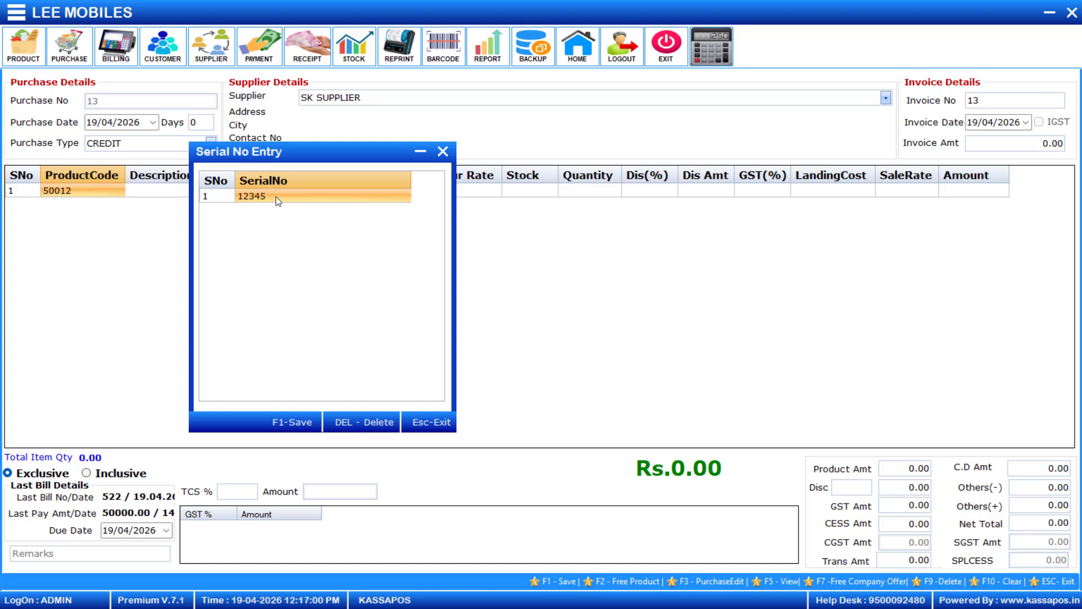
Enter serial numbers 23456, 345678, 23456 and 123456 in Serial No Entry.
key("Return")
type("234")
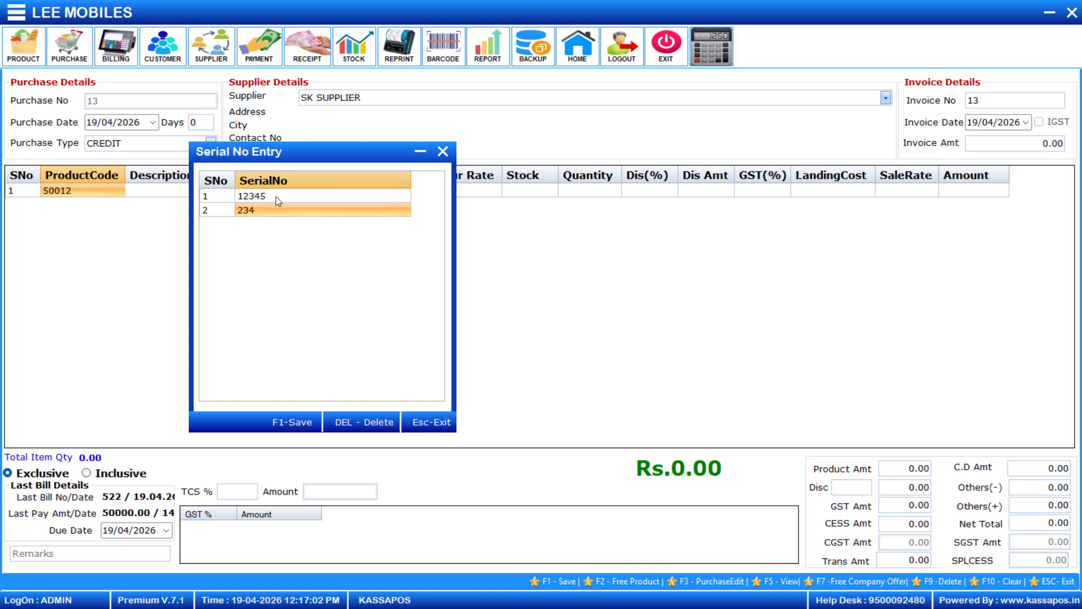
type("567")
key("BackSpace")
key("Return")
type("345678")
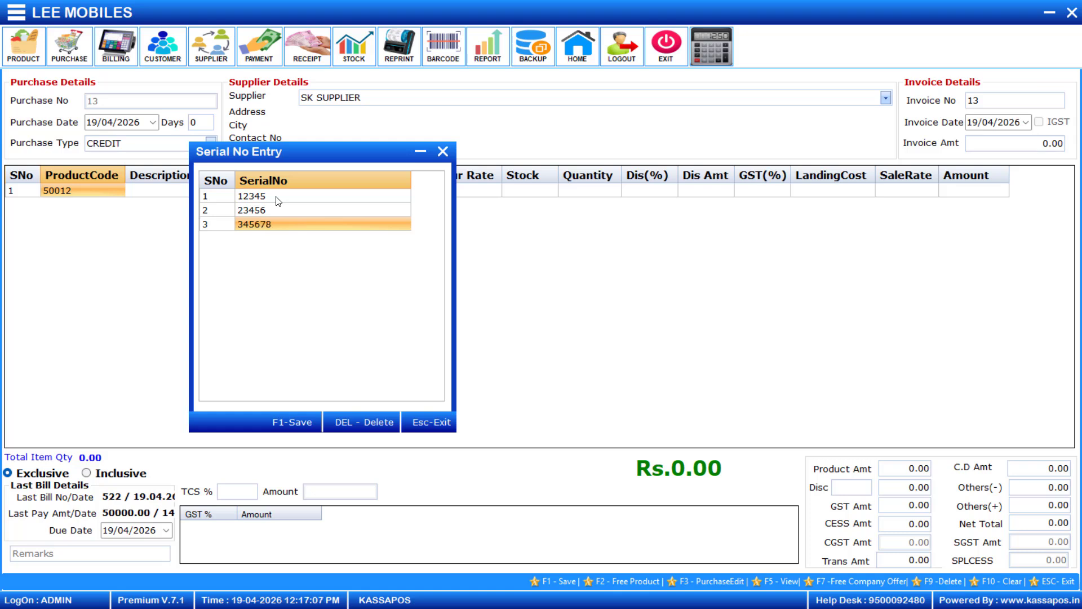
key("Return")
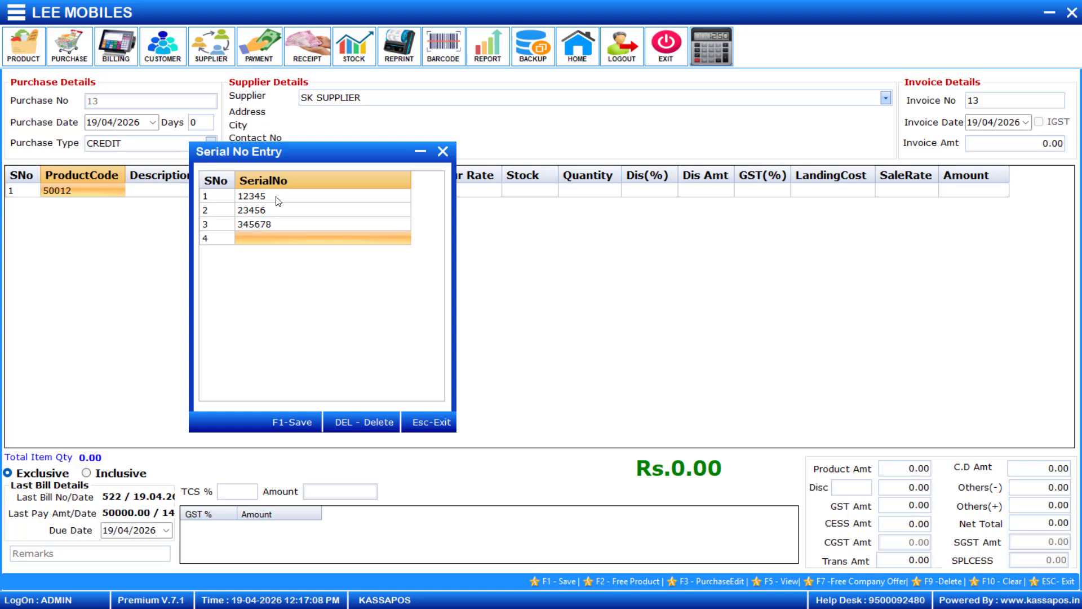
type("23456")
key("Return")
type("1234")
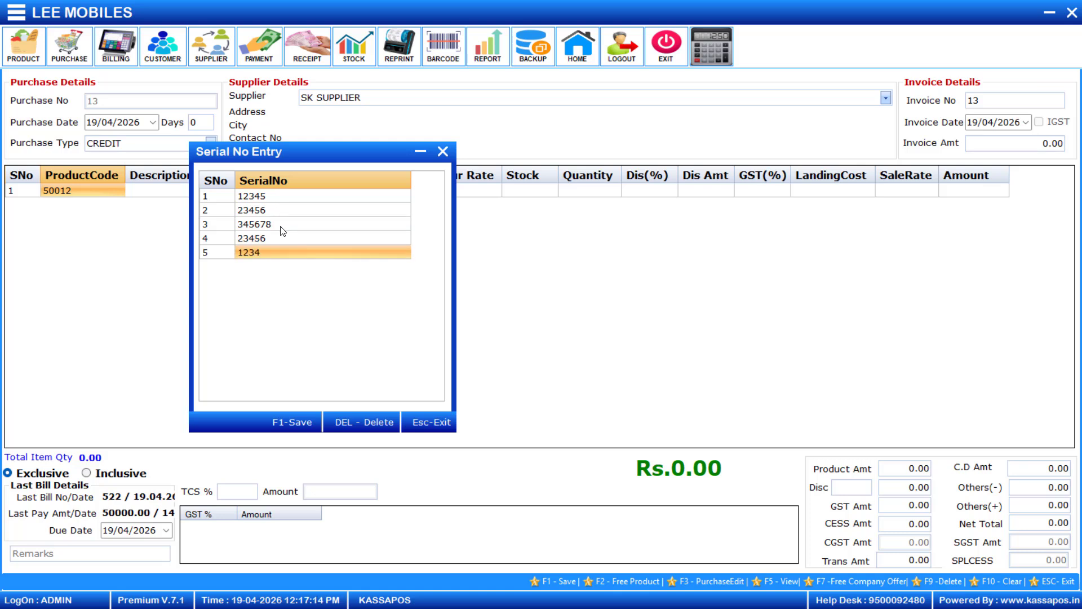
type("56")
key("Return")
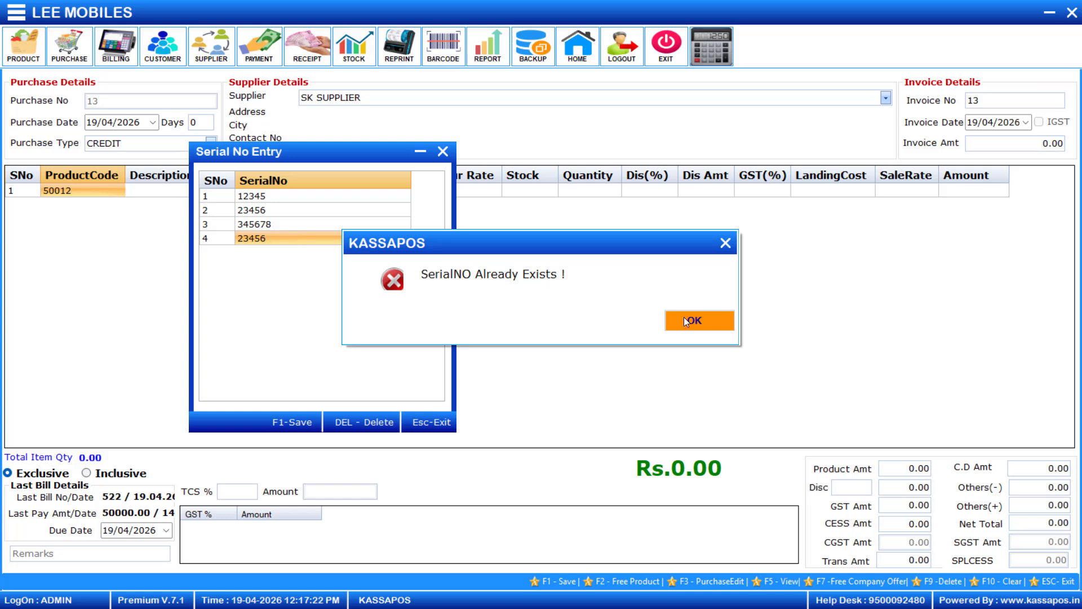
Replace the duplicate serials with 09876 and 098675, then save the serial list.
left_click(693, 320)
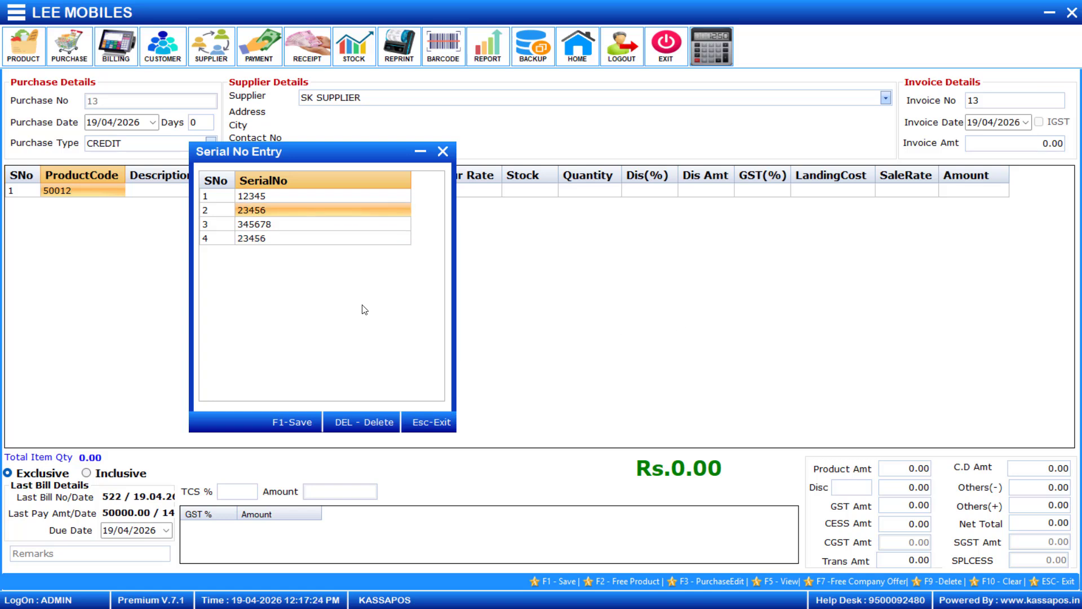
key("Return")
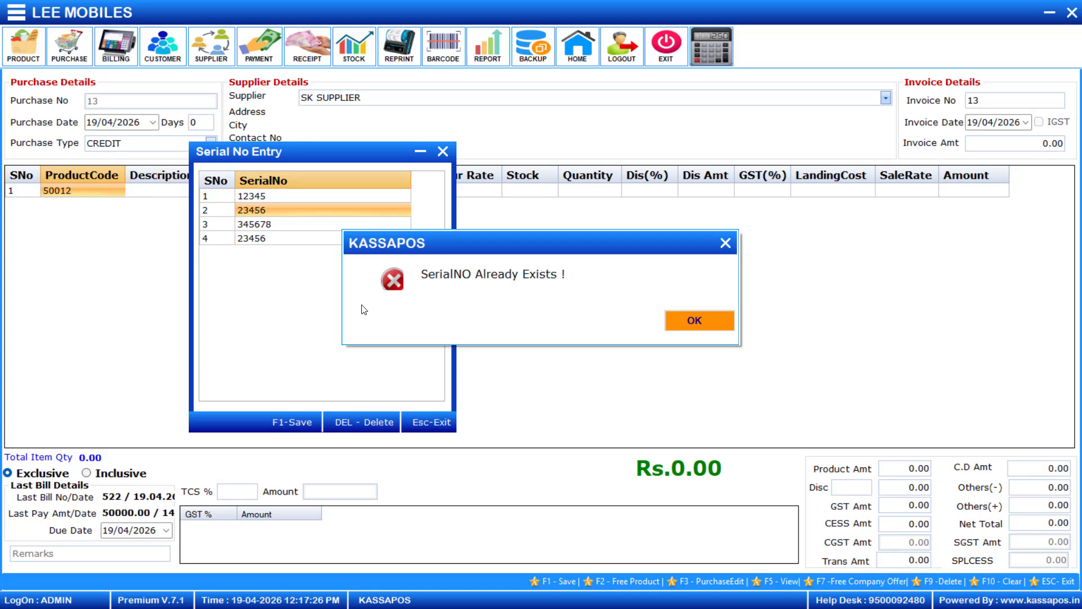
left_click(691, 319)
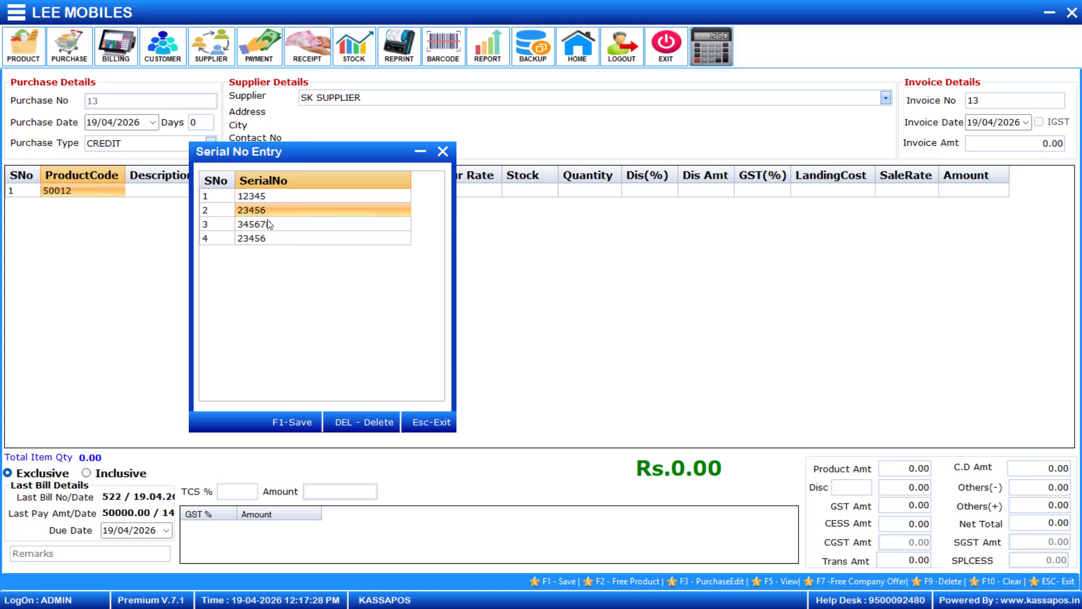
key("BackSpace")
key("BackSpace")
key("BackSpace")
key("BackSpace")
key("BackSpace")
type("09876")
key("Return")
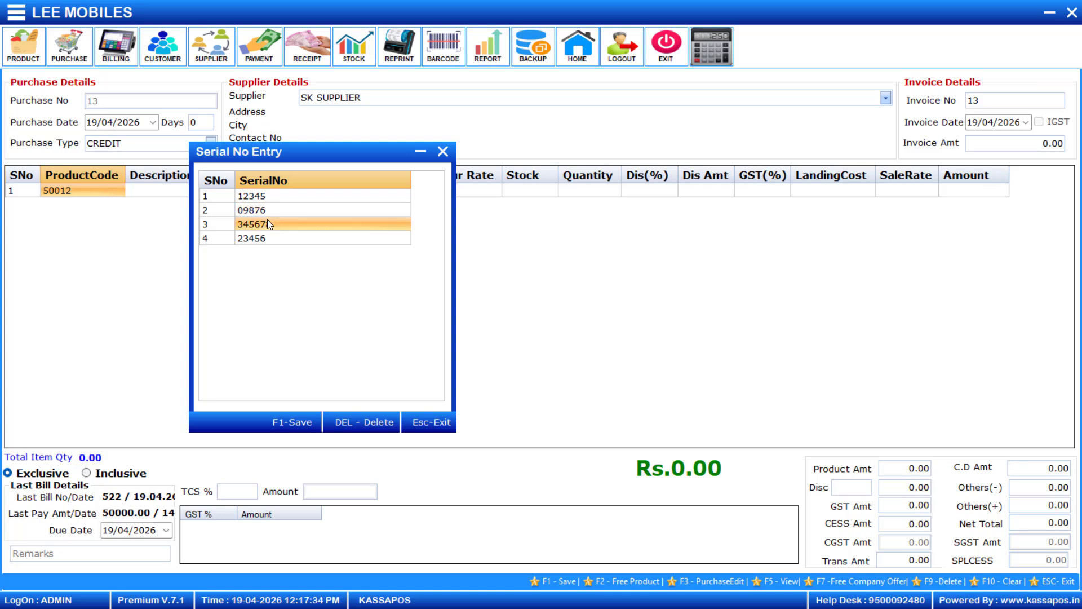
type("098675")
key("F1")
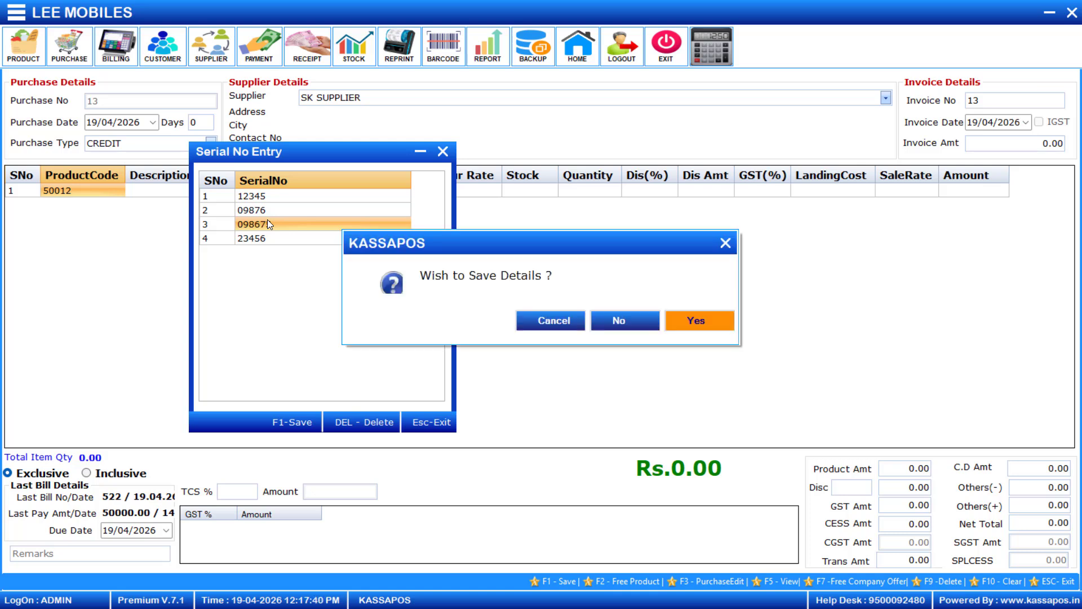
left_click(695, 323)
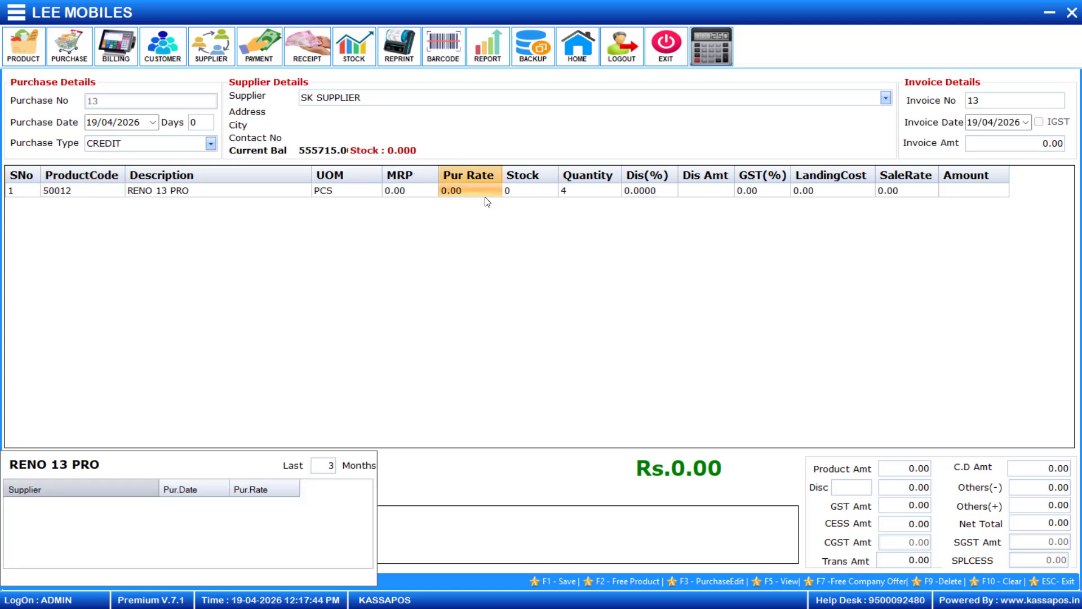
Set the RENO 13 PRO purchase rate to 15000 and sale rate to 20000.
left_click(579, 193)
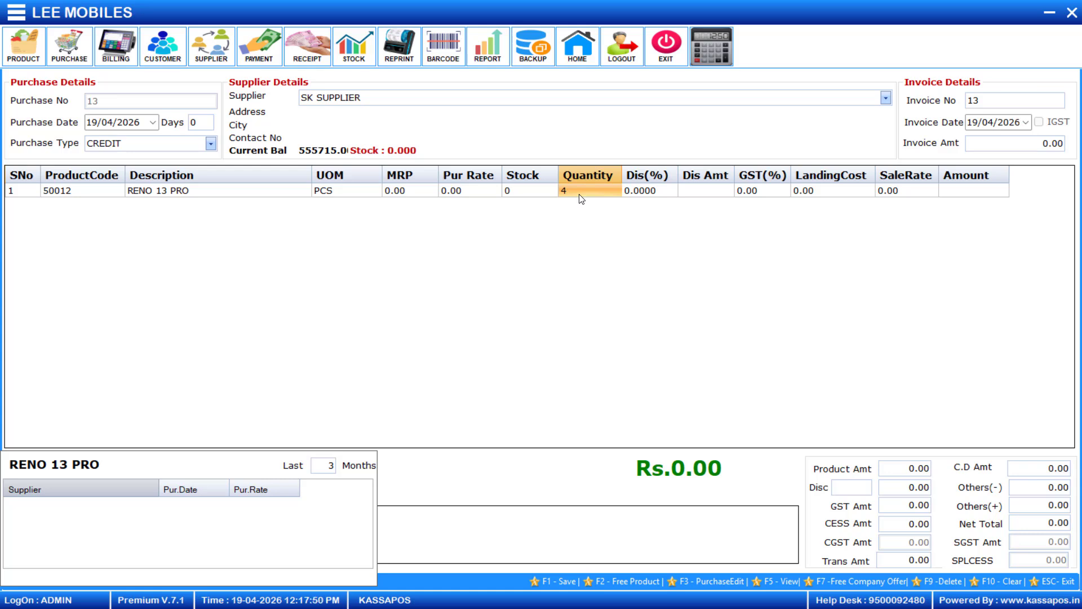
key("Return")
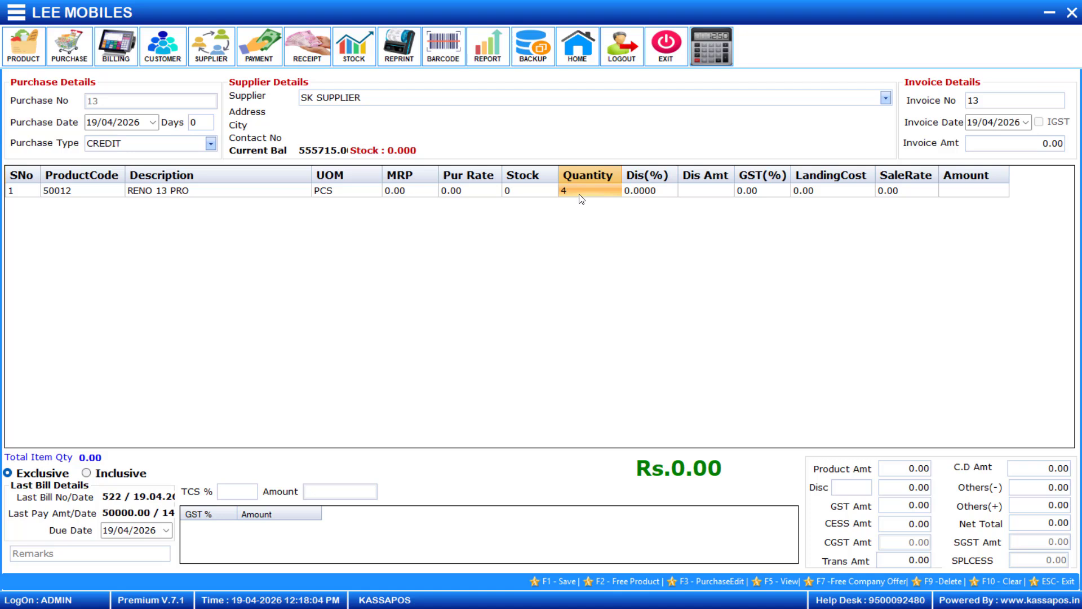
left_click(451, 192)
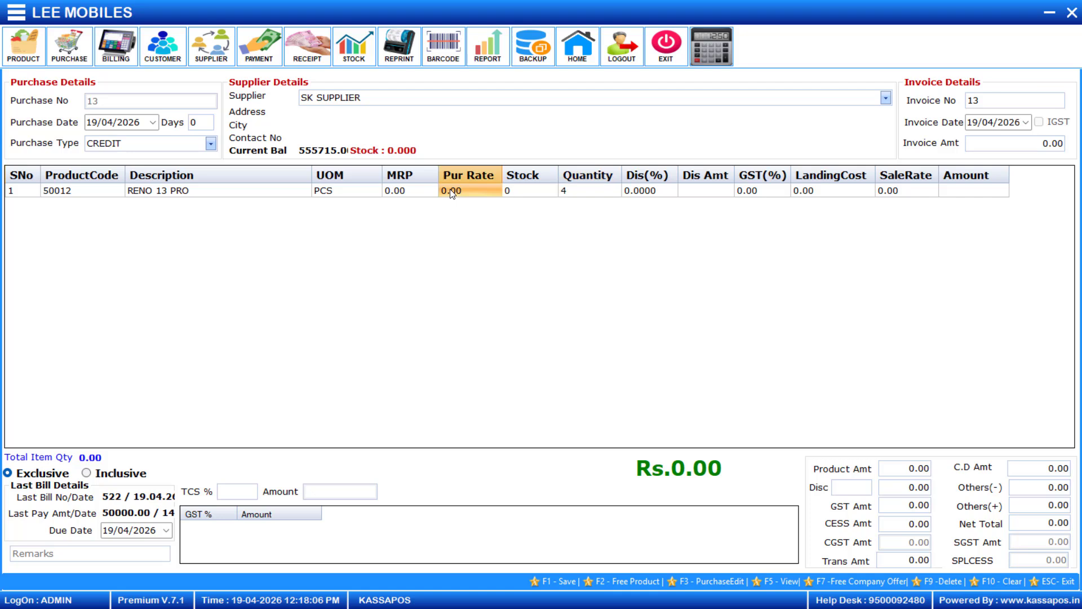
type("15000")
key("Return")
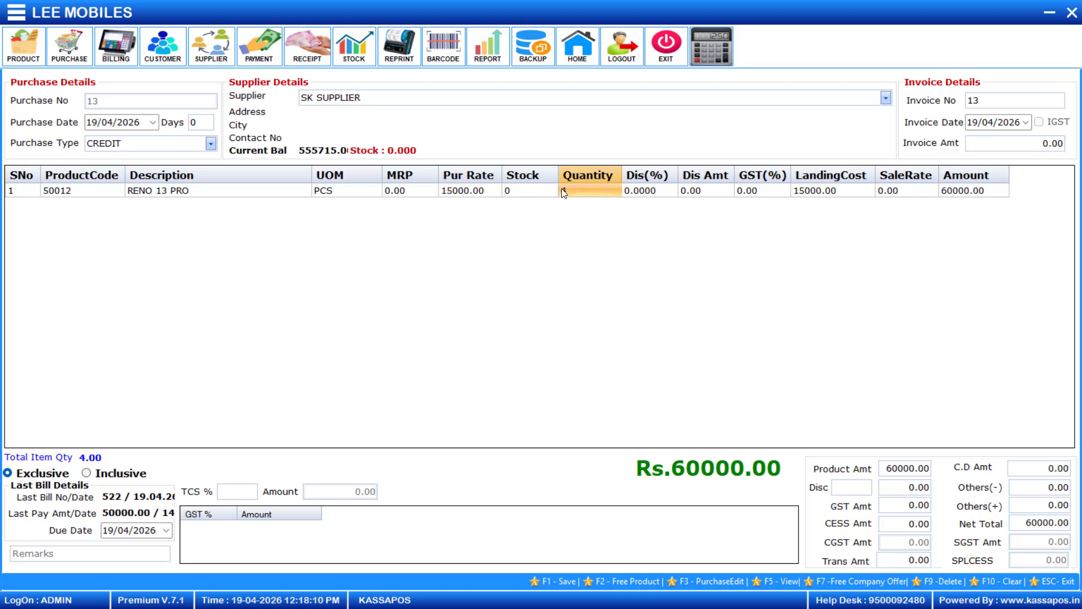
key("Return")
key("Return")
key("Return")
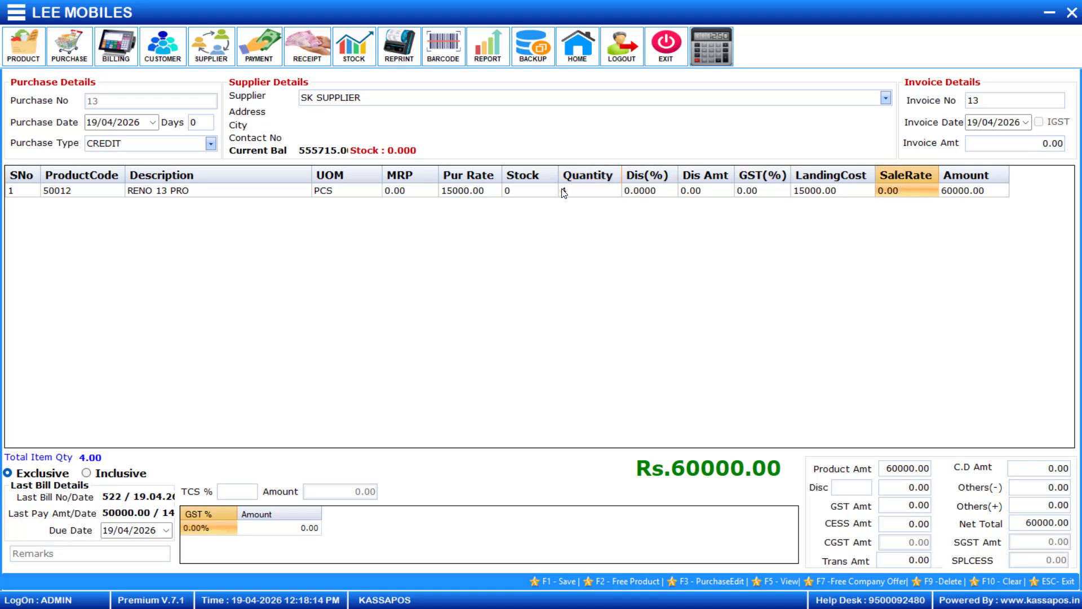
type("20000")
key("Return")
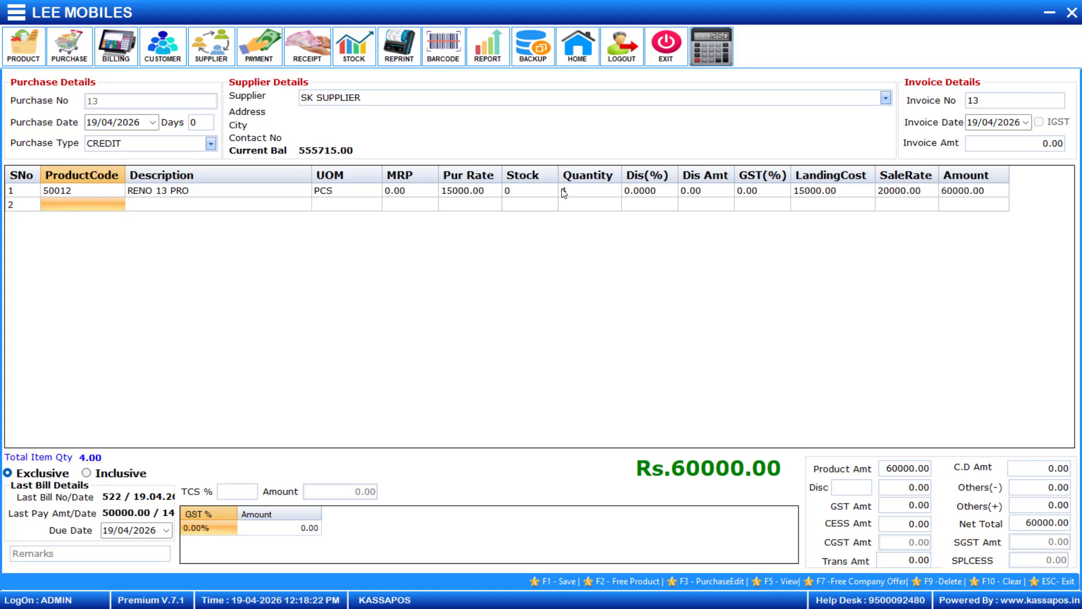
Add product 50013 RENO BACK COVER at quantity 10 and set the invoice amount to 60800.
type("0013")
key("Return")
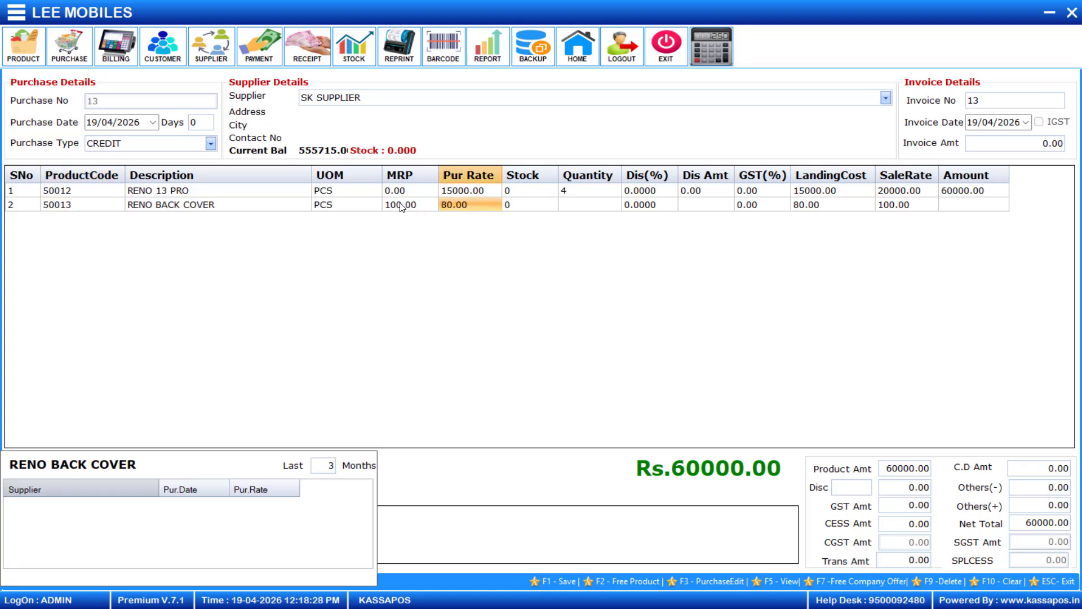
key("Return")
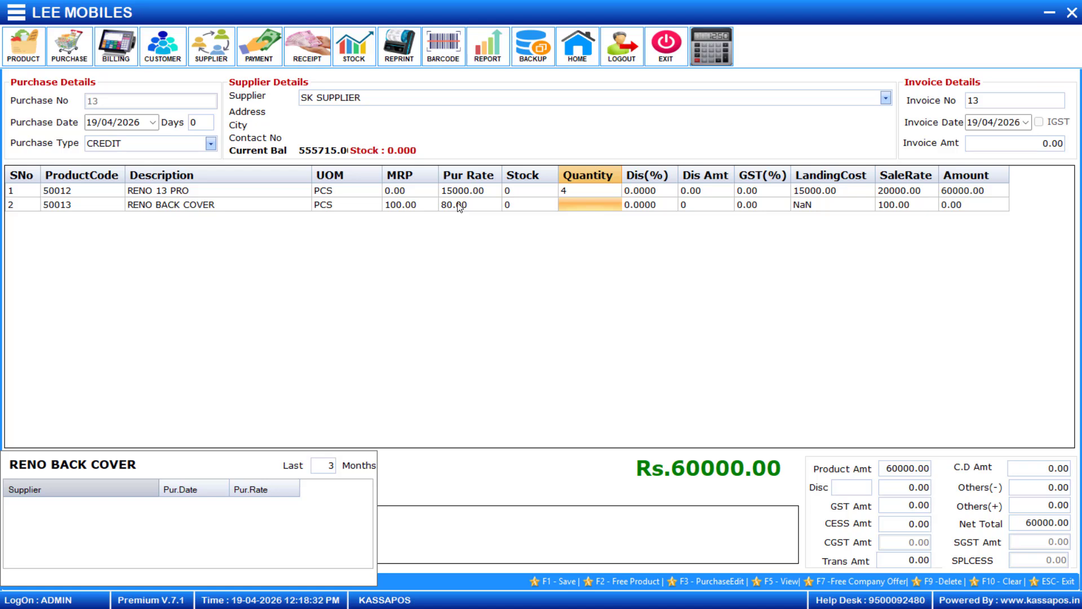
type("10")
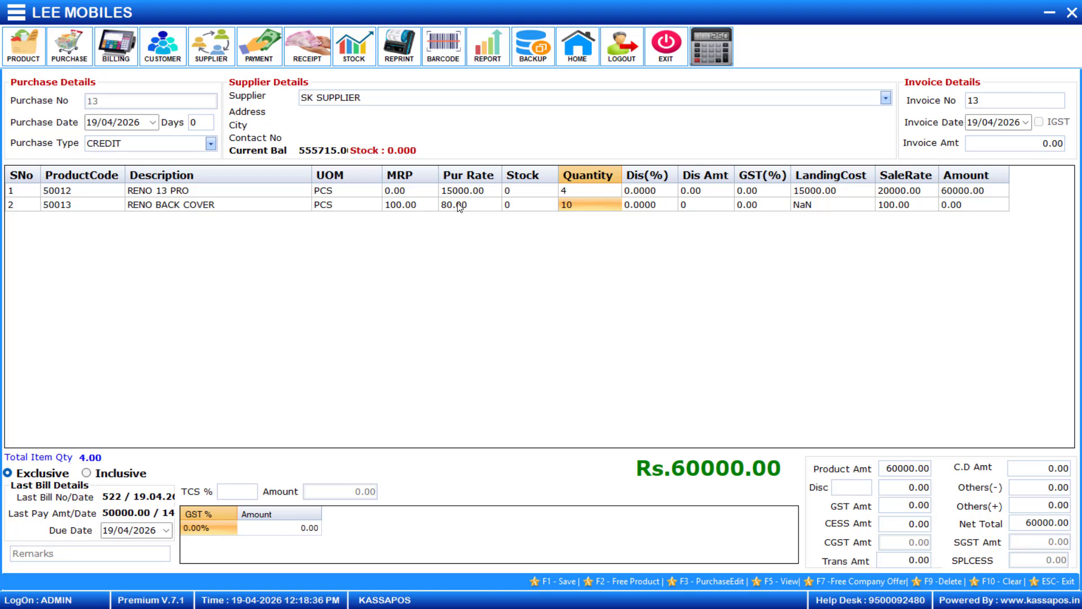
key("Return")
key("Return")
key("Return")
key("Return")
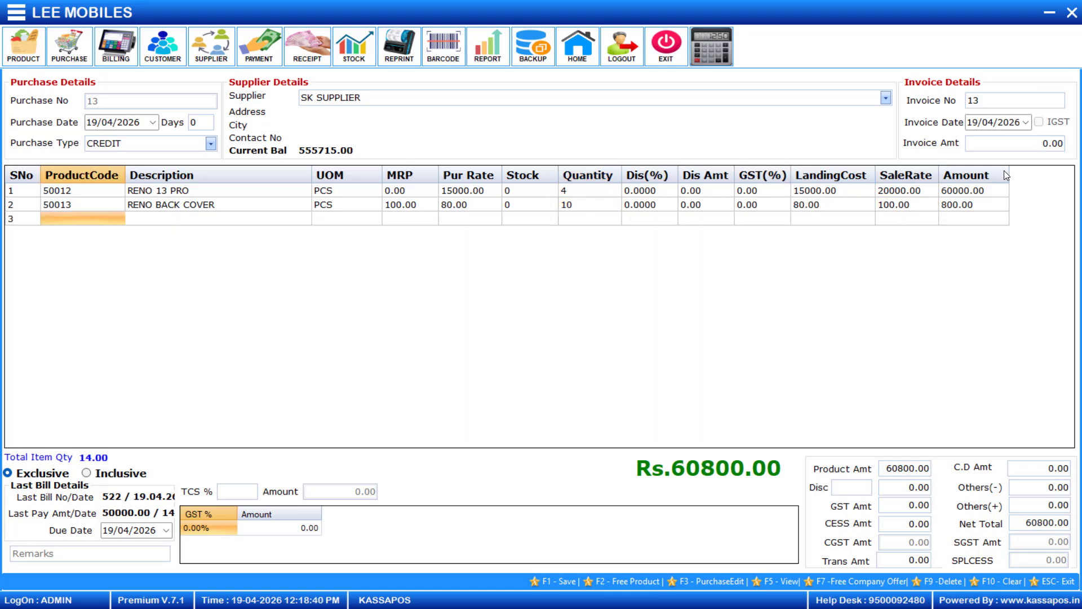
left_click(1032, 146)
type("6080")
Save the SK SUPPLIER purchase entry and acknowledge the success message.
key("F1")
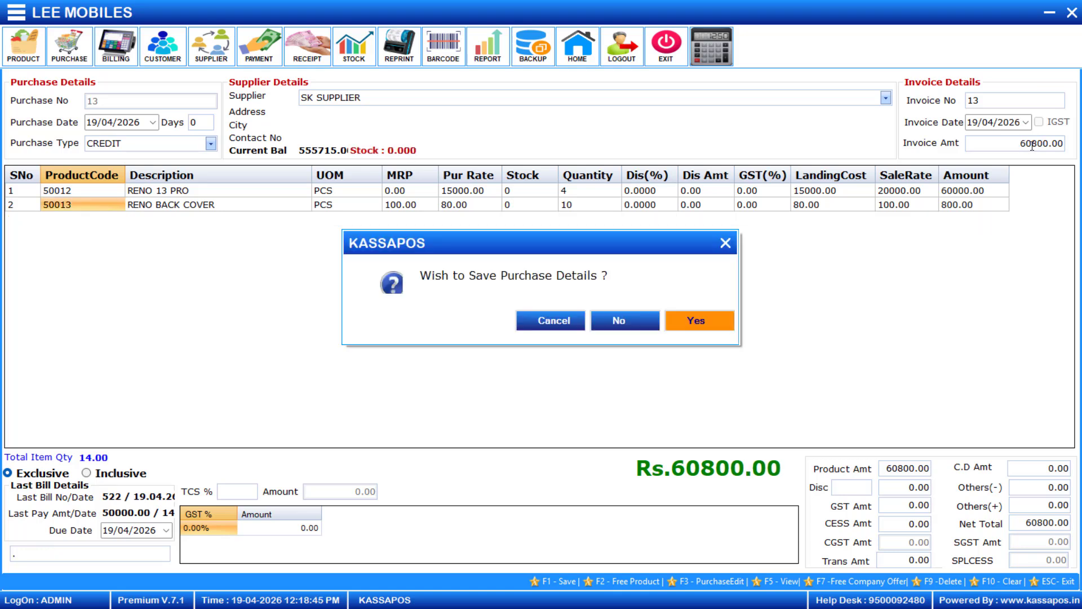
left_click(683, 323)
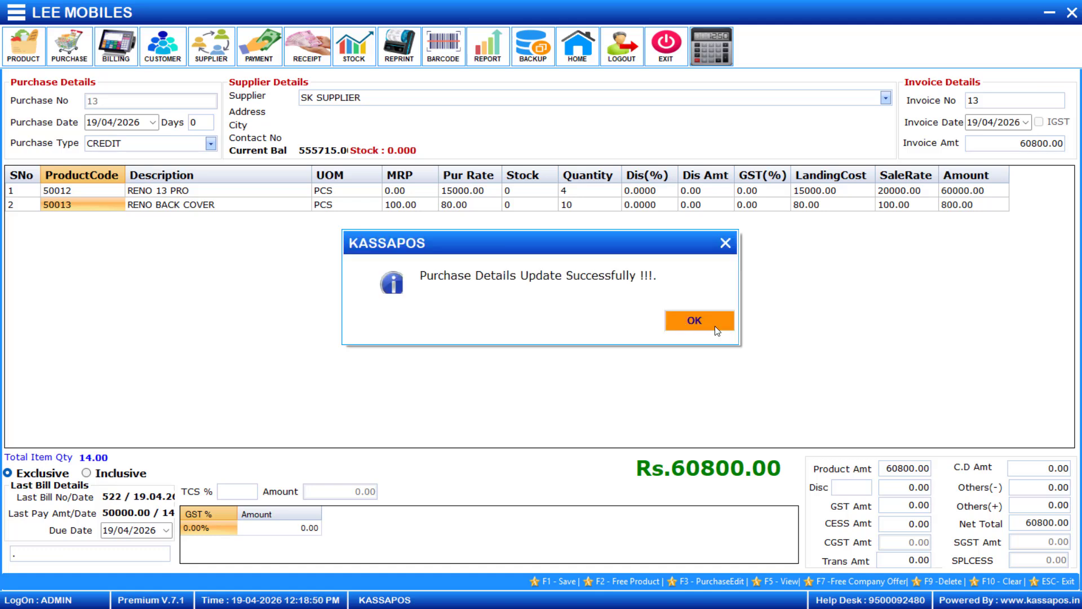
left_click(682, 320)
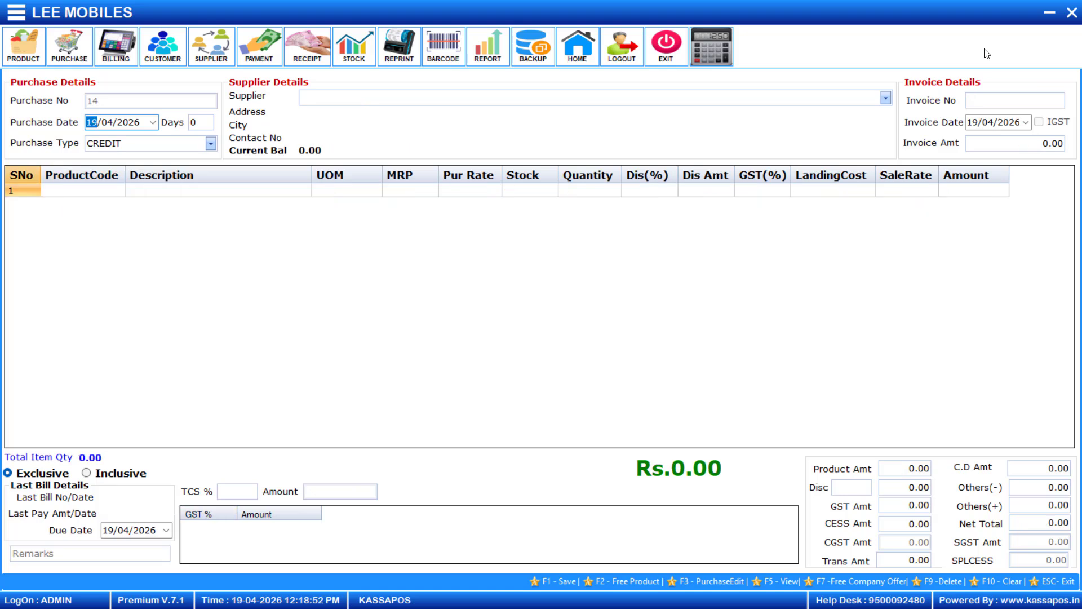
Return to the dashboard, briefly reopening a purchase form and the Reprint Bill window.
left_click(1072, 14)
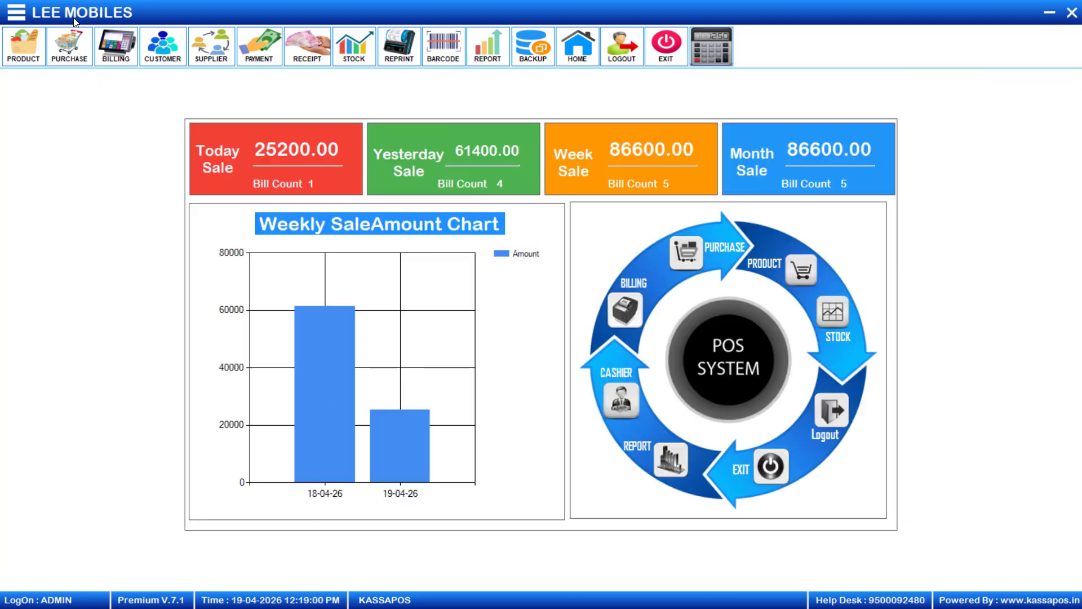
left_click(71, 51)
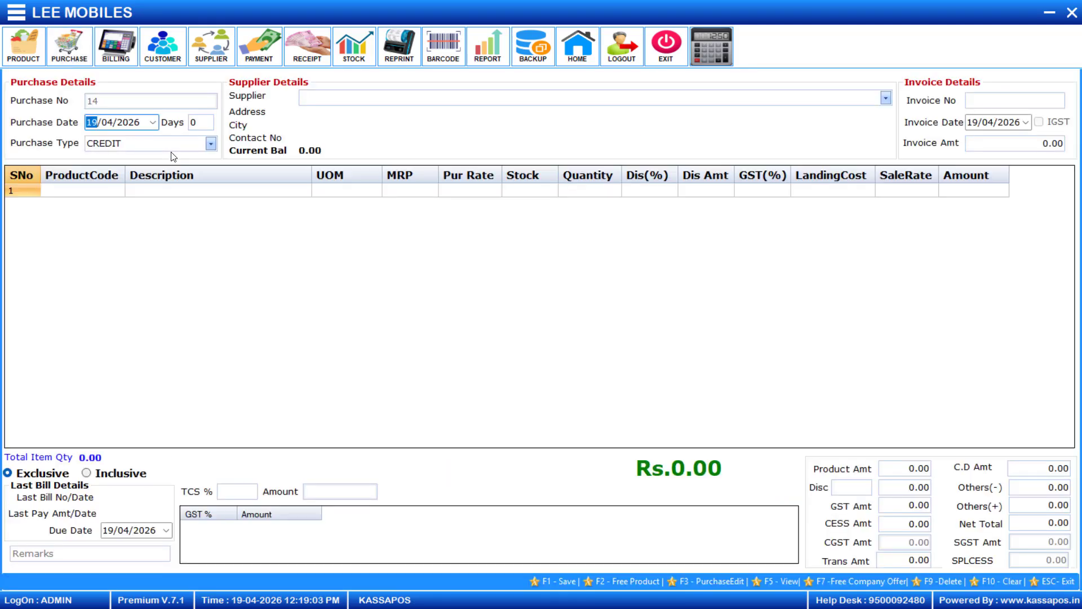
left_click(1070, 16)
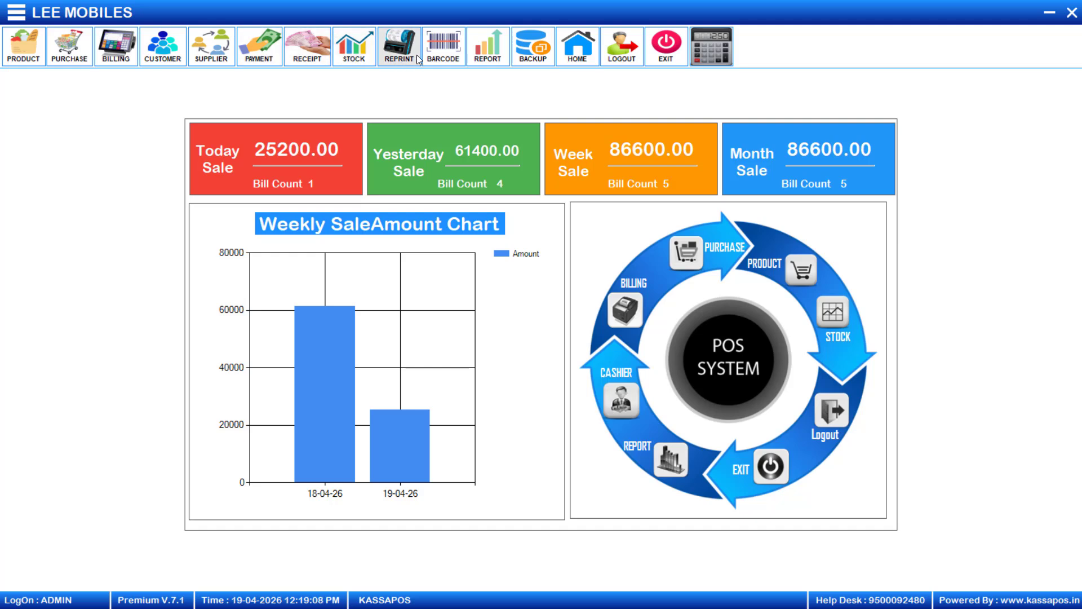
left_click(393, 55)
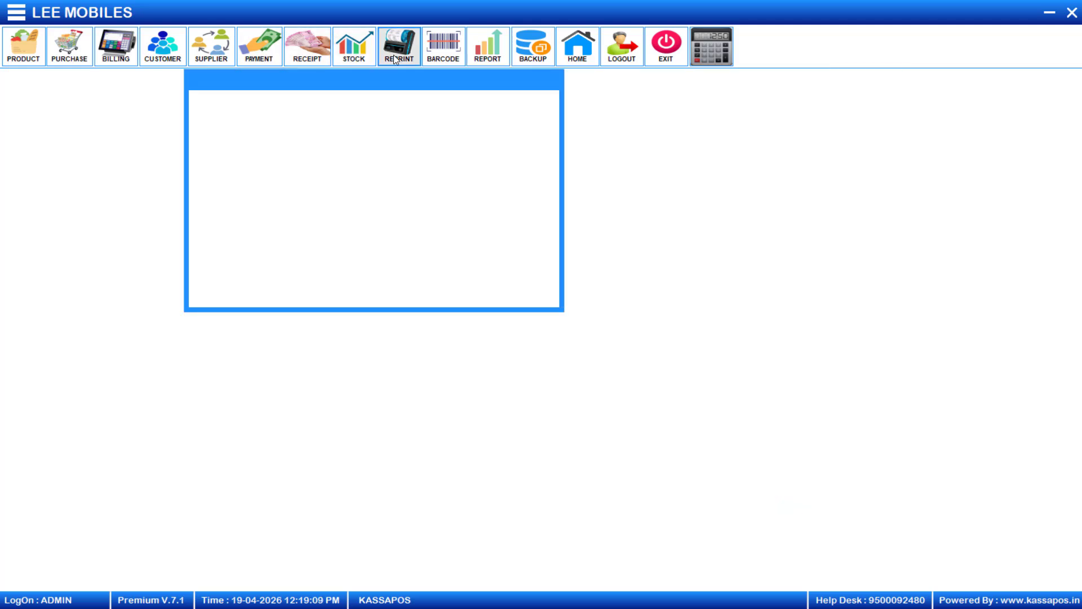
left_click(550, 79)
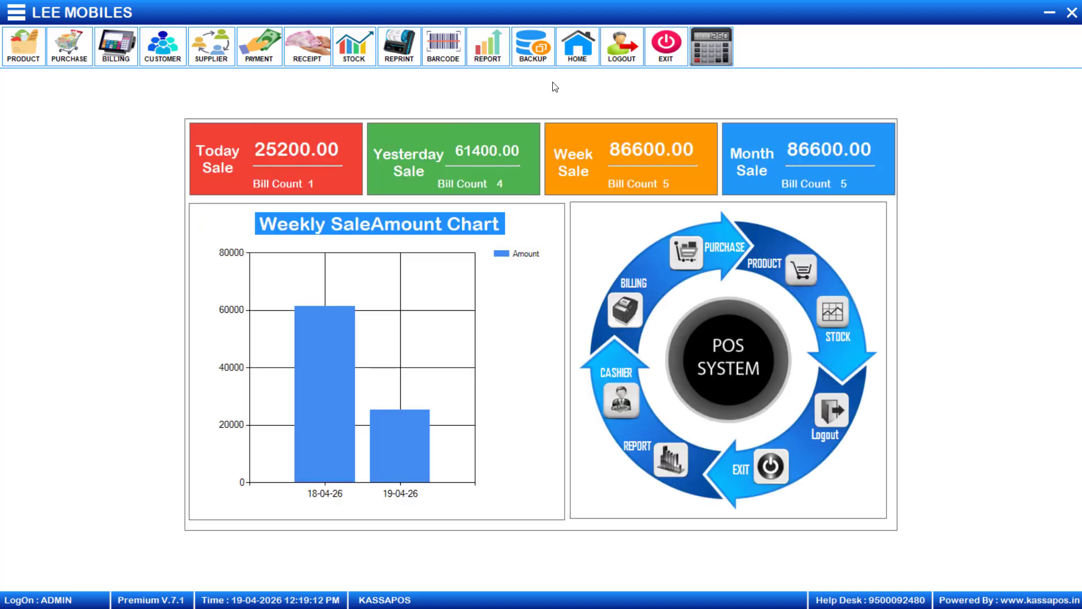
left_click(460, 53)
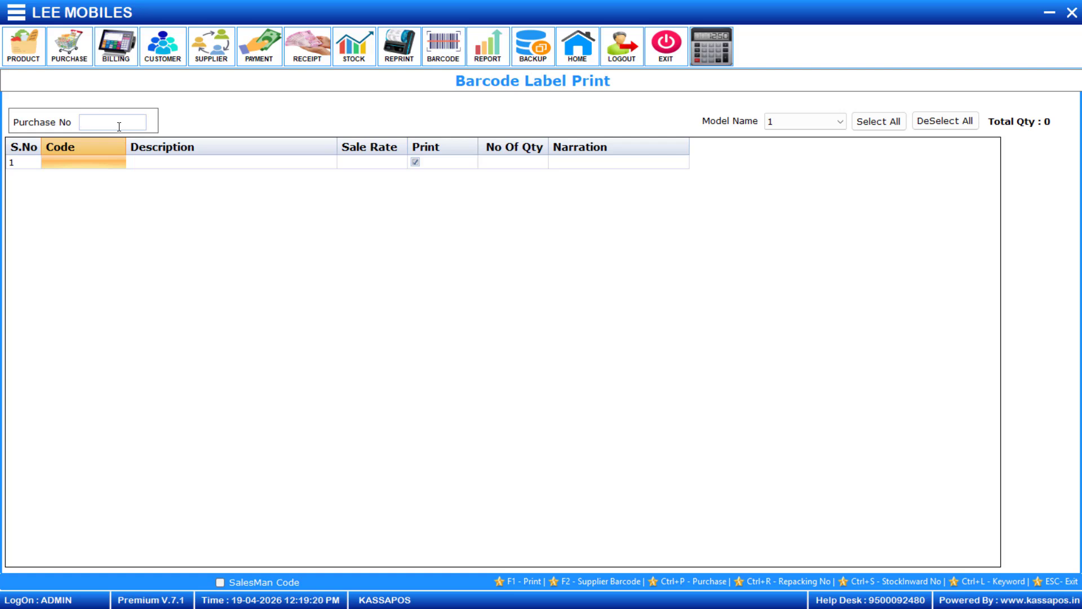
left_click(72, 163)
type("RE")
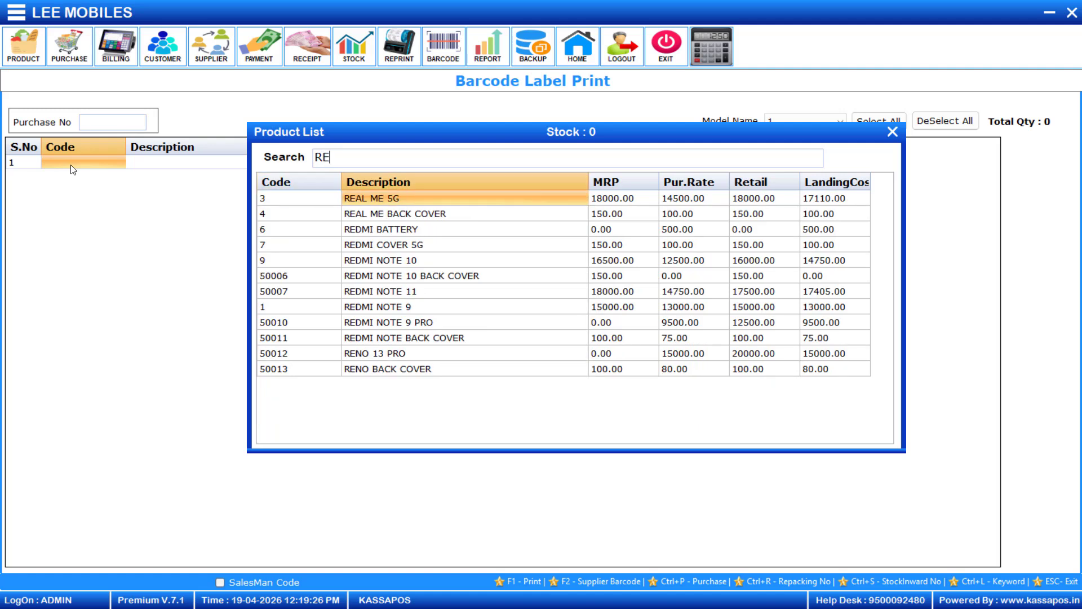
key("Down")
key("Down")
key("Down")
key("Down")
key("Down")
key("Down")
key("Down")
key("Down")
key("Down")
key("Down")
key("Down")
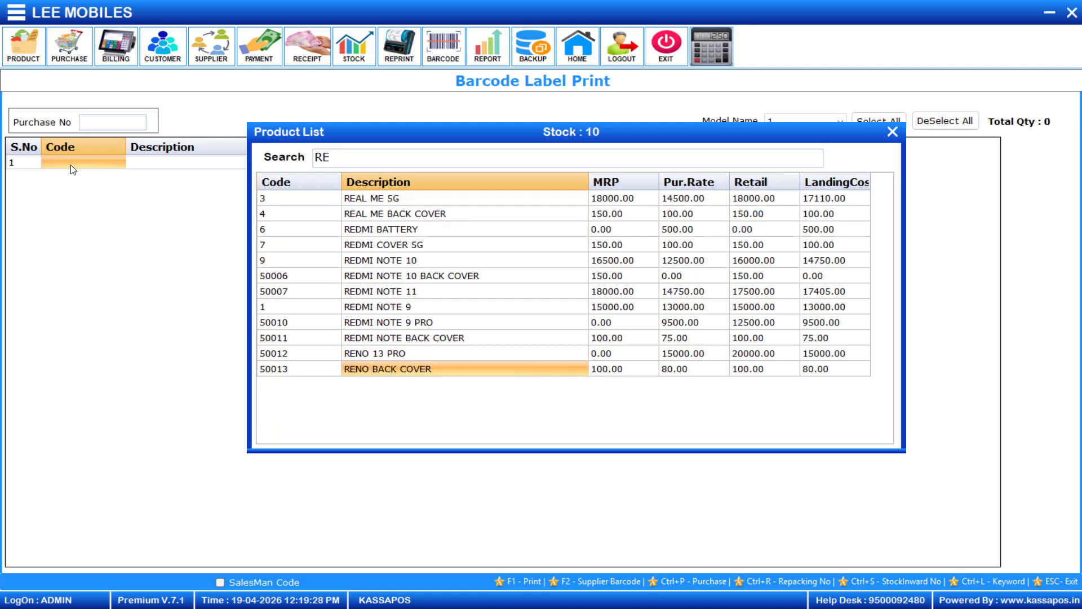
key("Return")
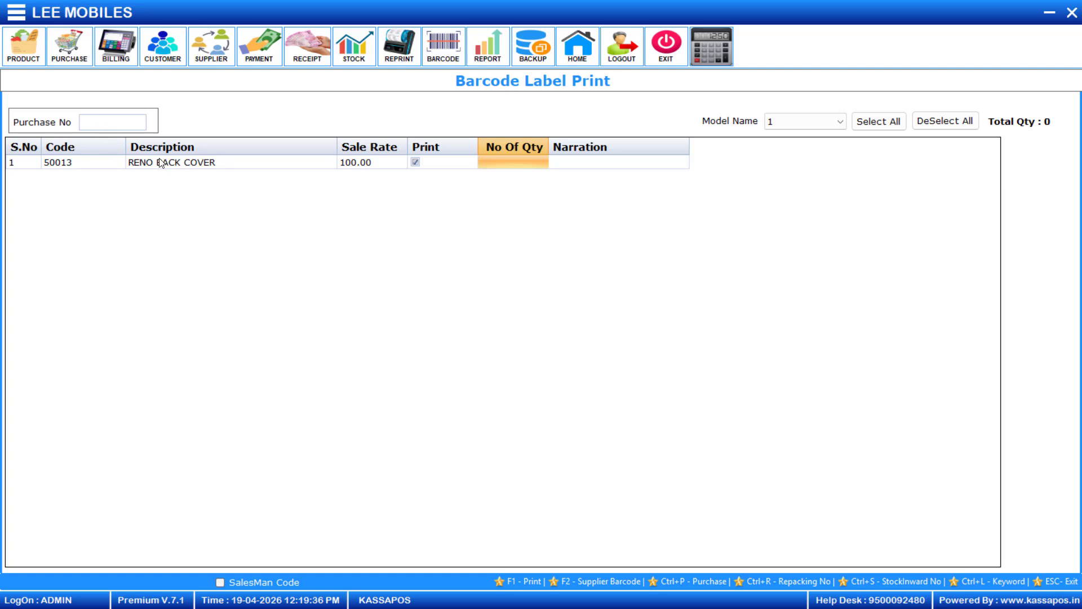
left_click(1071, 13)
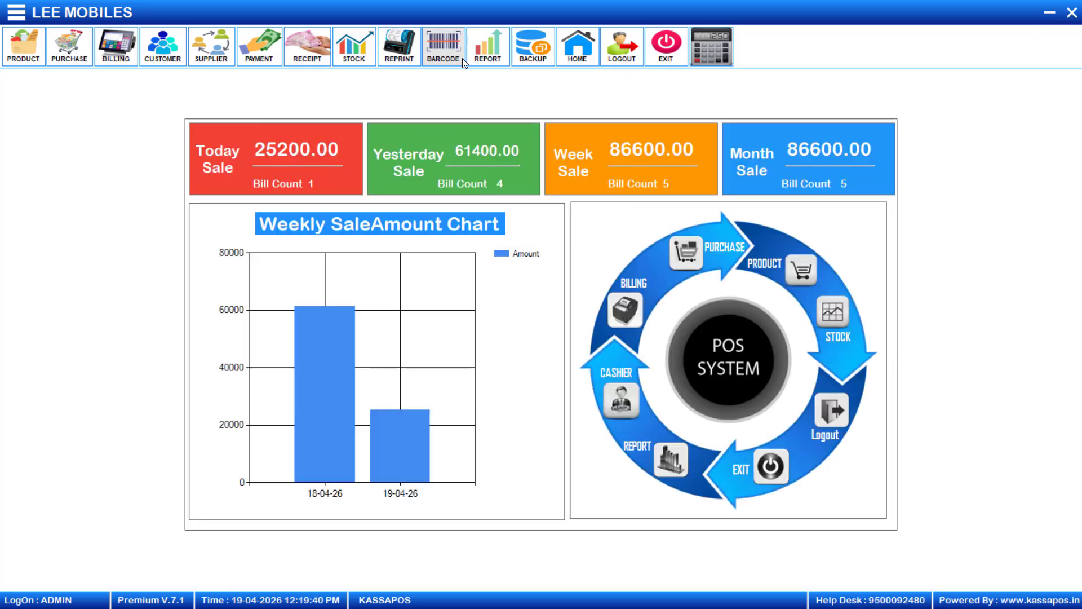
left_click(447, 55)
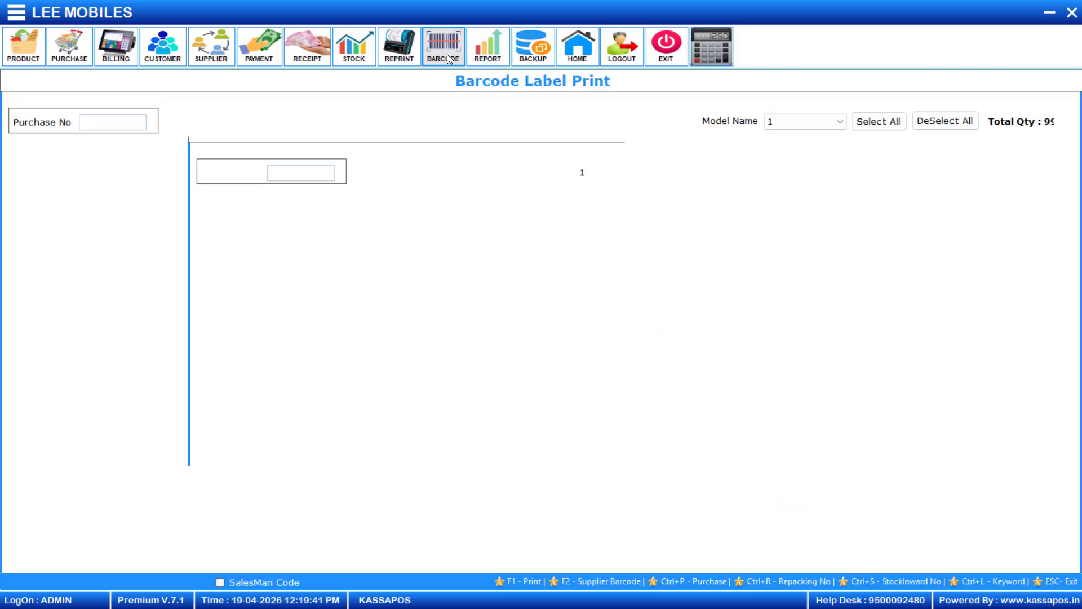
left_click(69, 55)
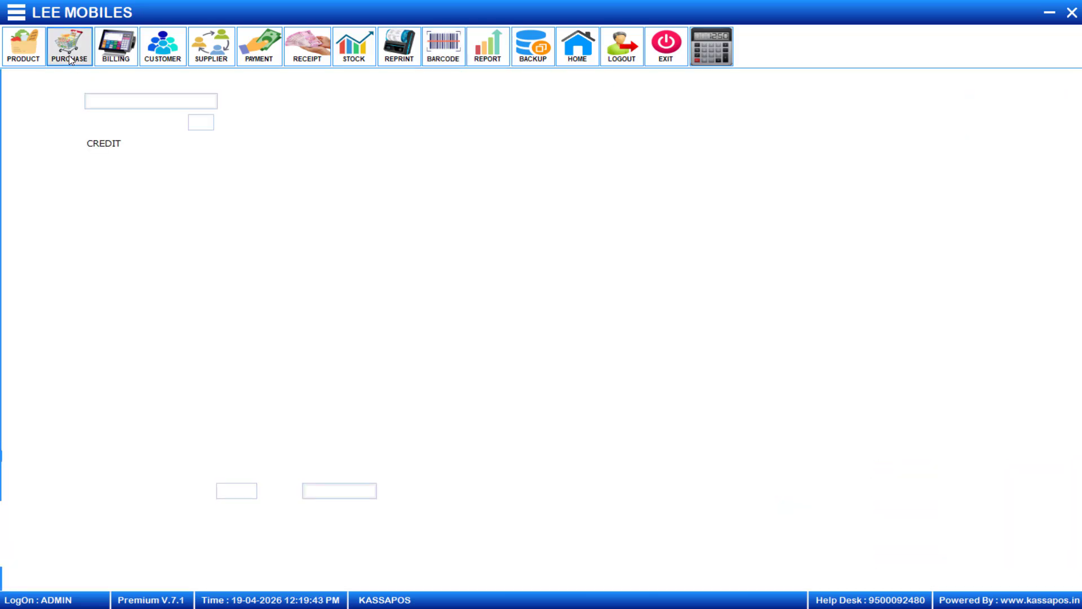
left_click(1071, 16)
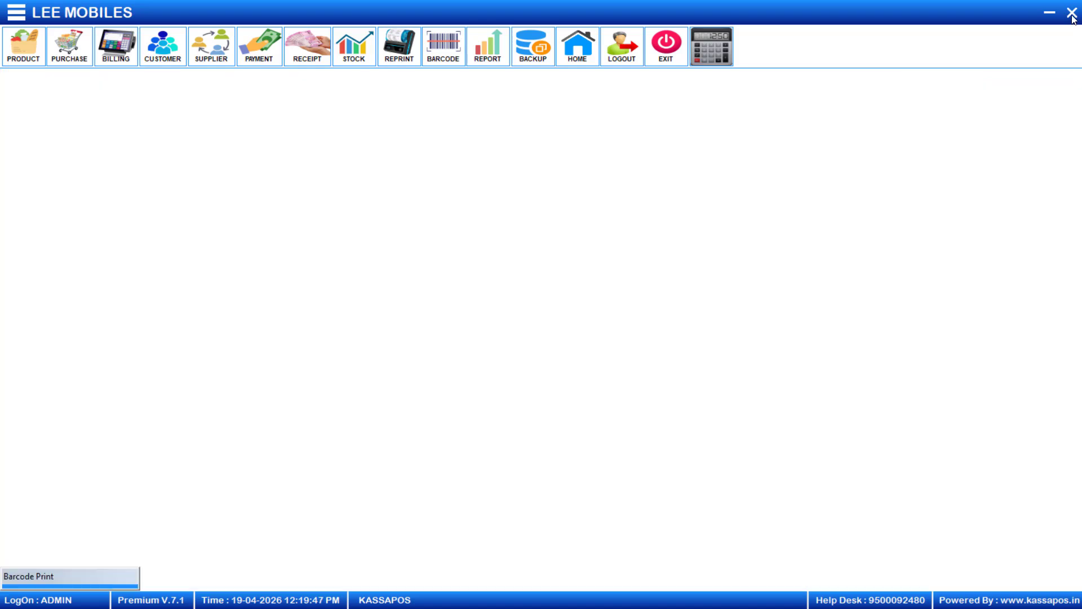
left_click(431, 43)
left_click(124, 122)
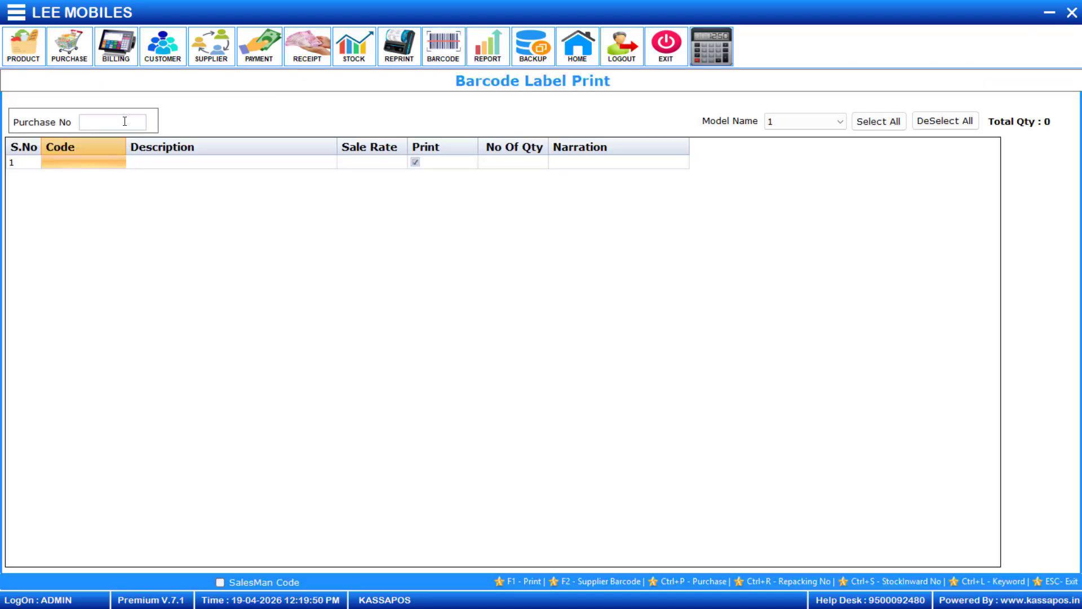
type("13")
key("Return")
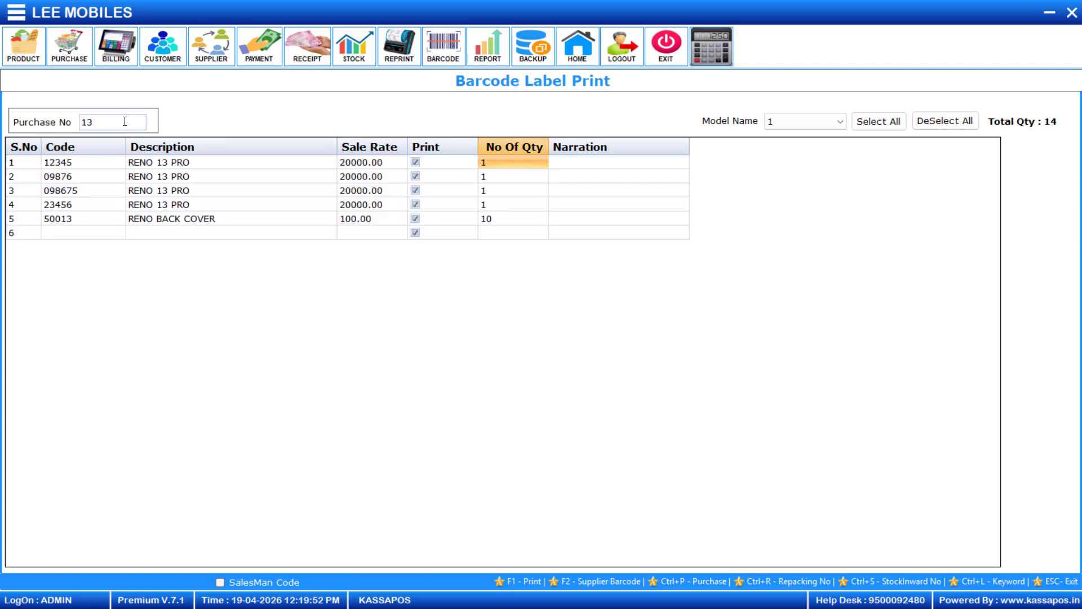
left_click(95, 165)
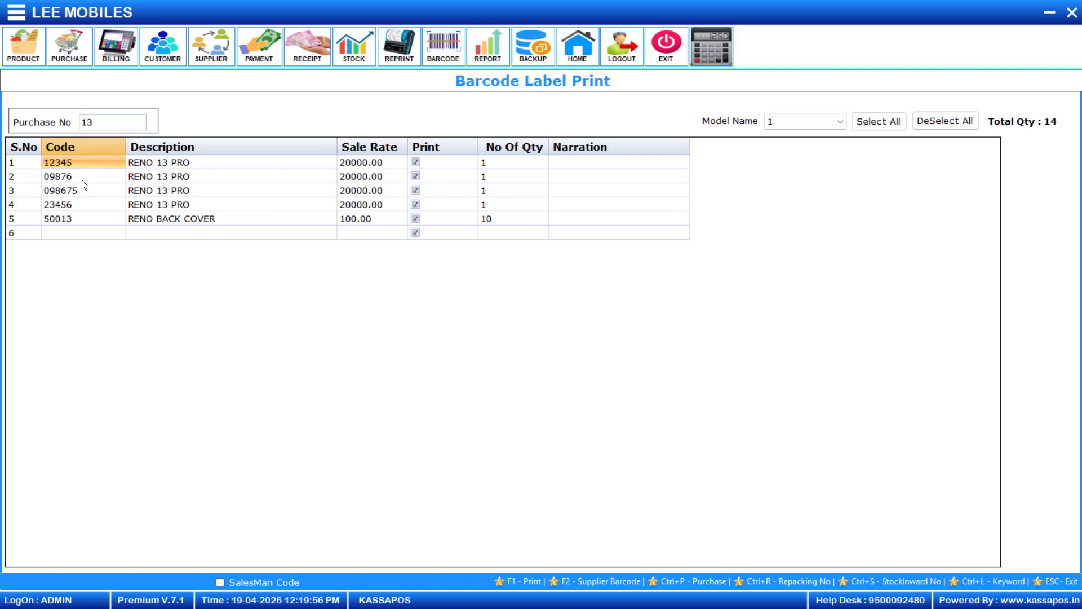
left_click(96, 175)
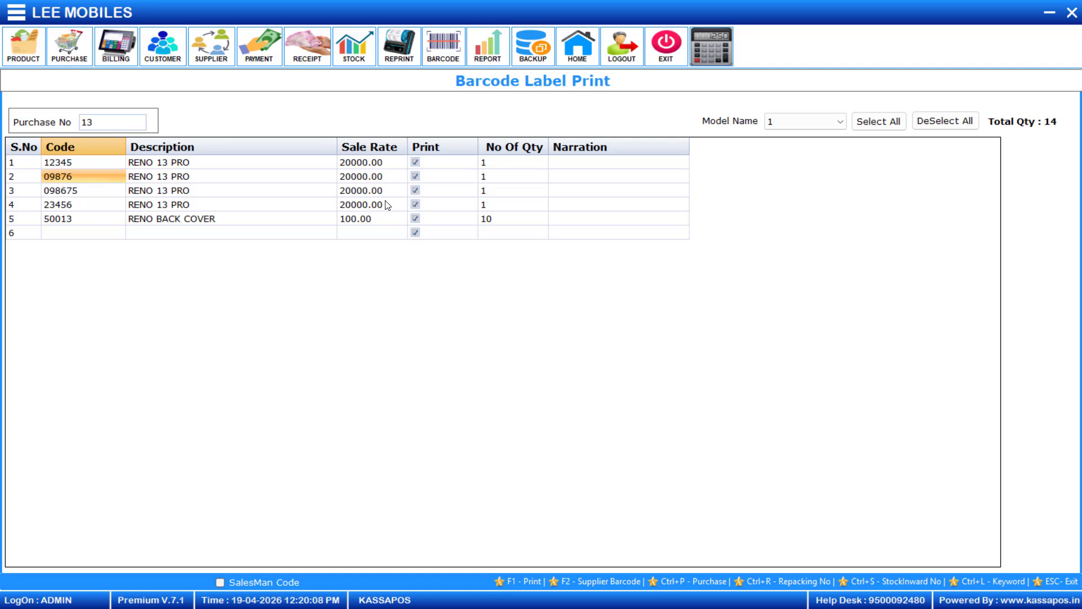
left_click(1071, 14)
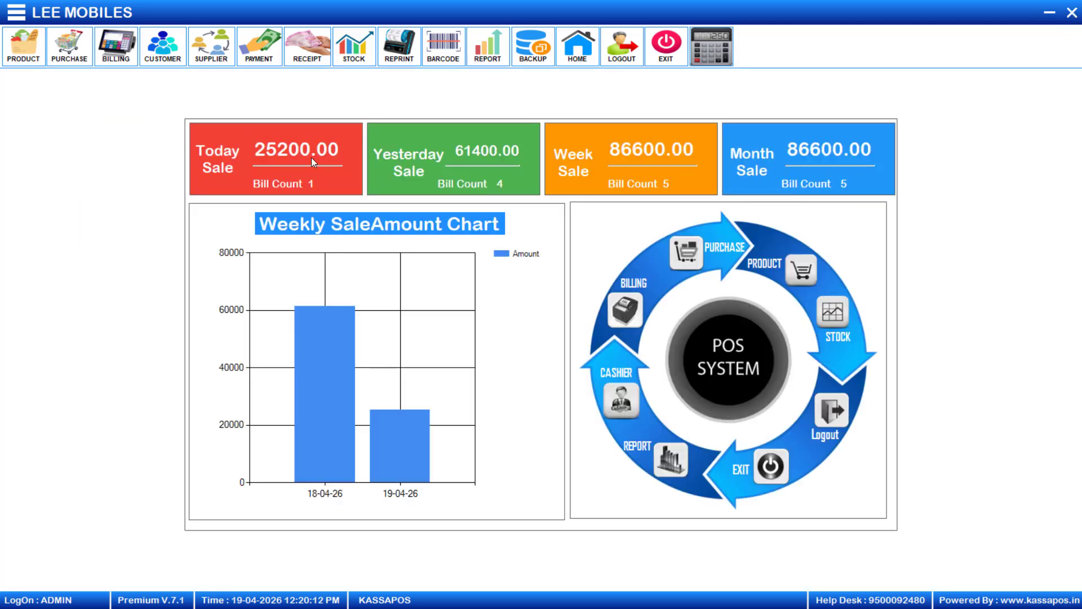
Open billing and add one RENO 13 PRO, serial 09876, at 20000.00 to bill 2.
left_click(124, 45)
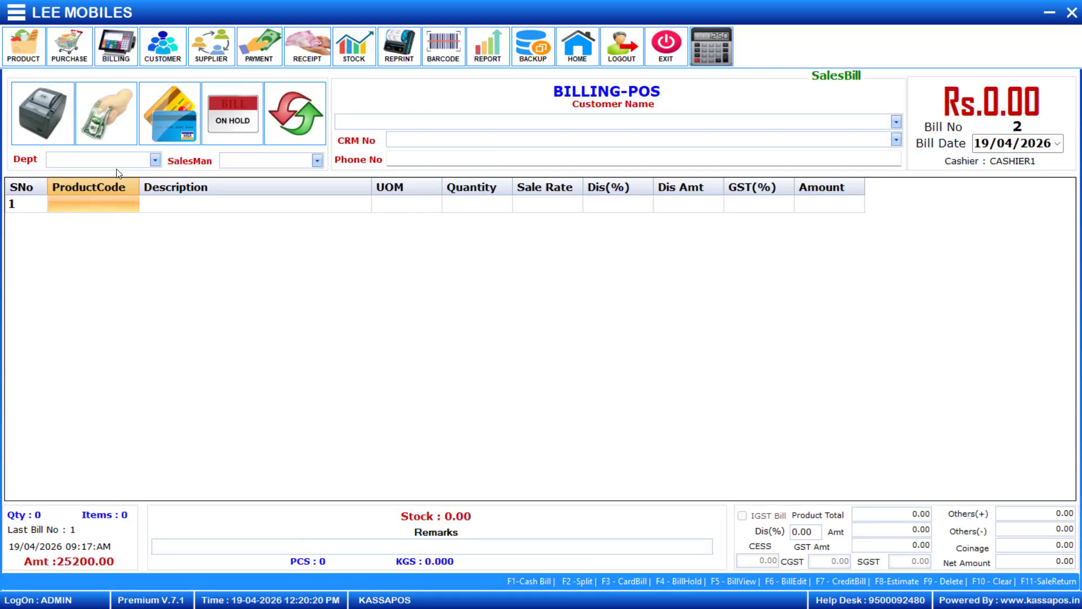
left_click(87, 204)
key("Return")
type("RE")
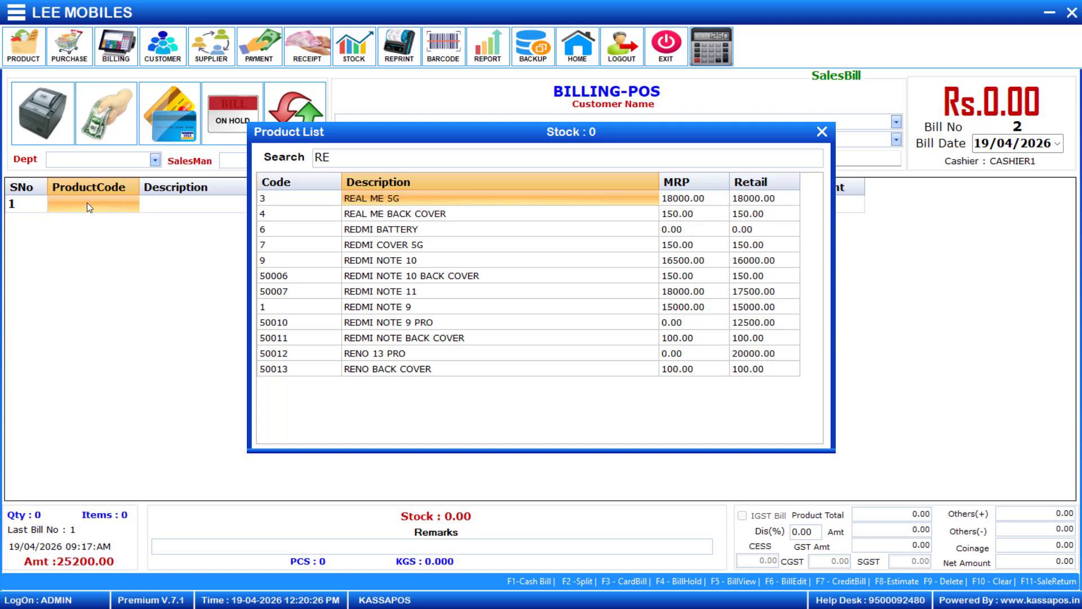
key("Down")
key("Down")
key("Down")
key("Down")
key("Down")
key("Down")
key("Down")
key("Down")
key("Down")
key("Down")
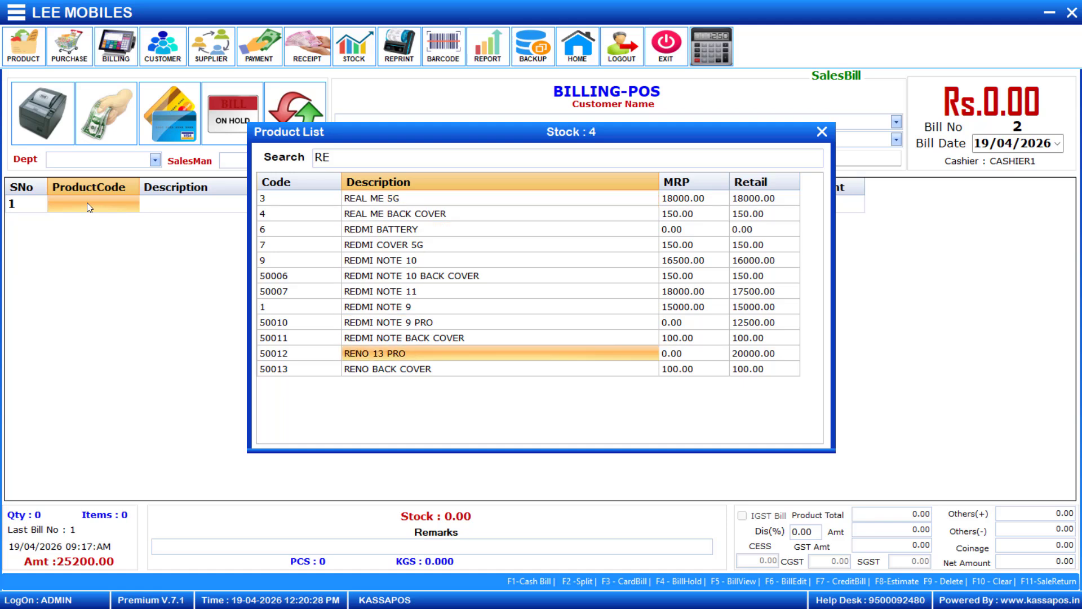
key("Return")
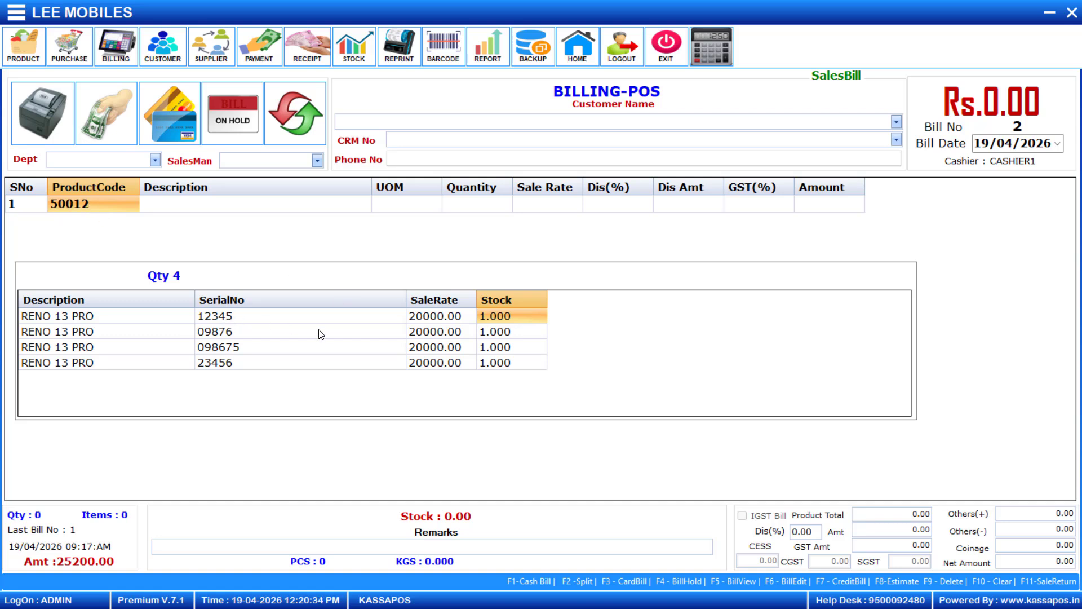
key("Down")
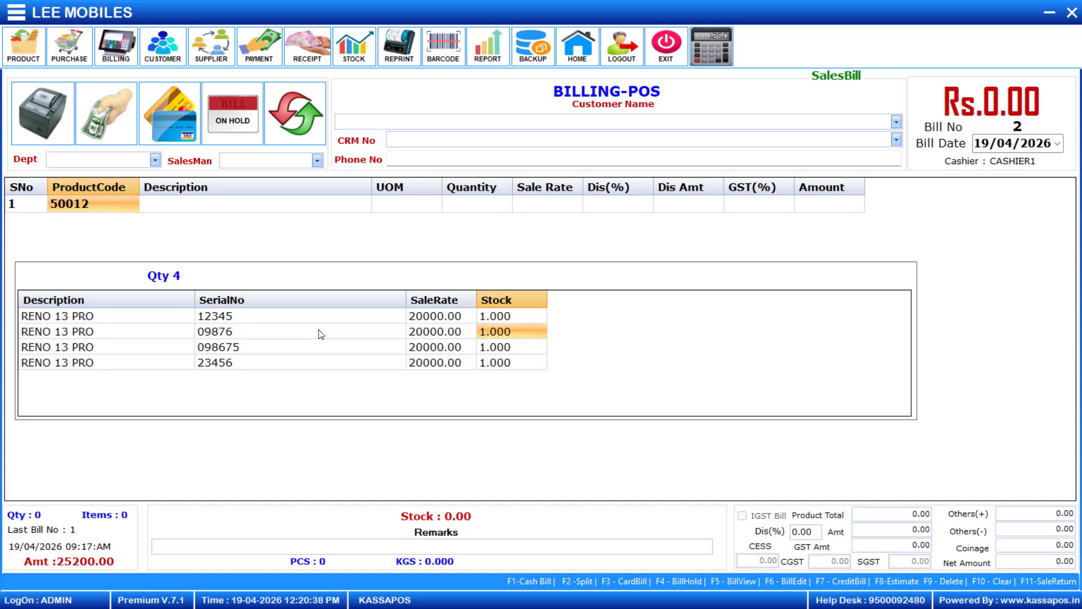
key("Return")
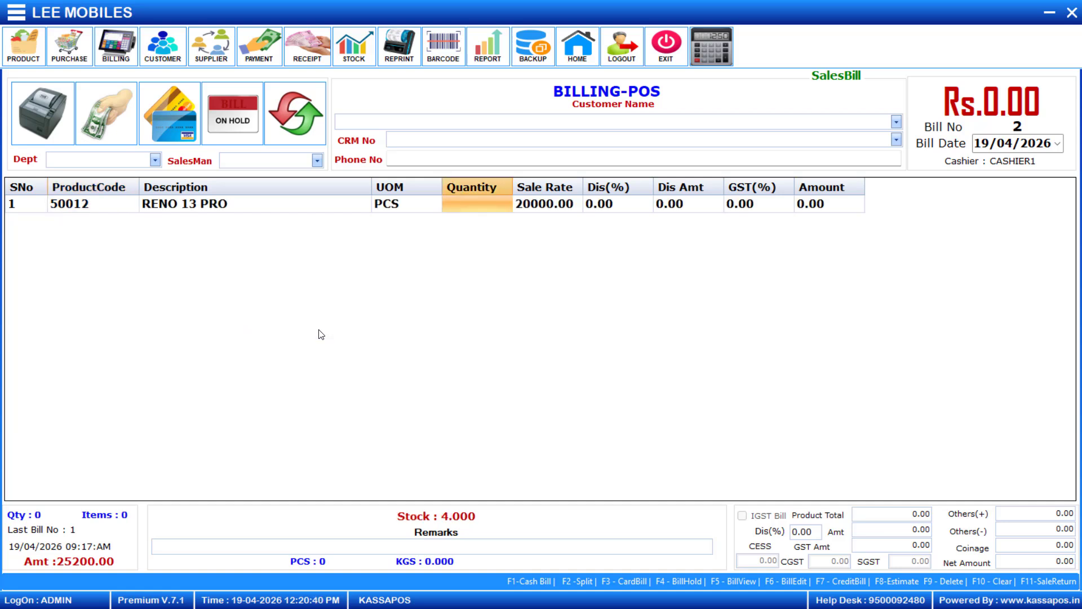
type("1")
key("Return")
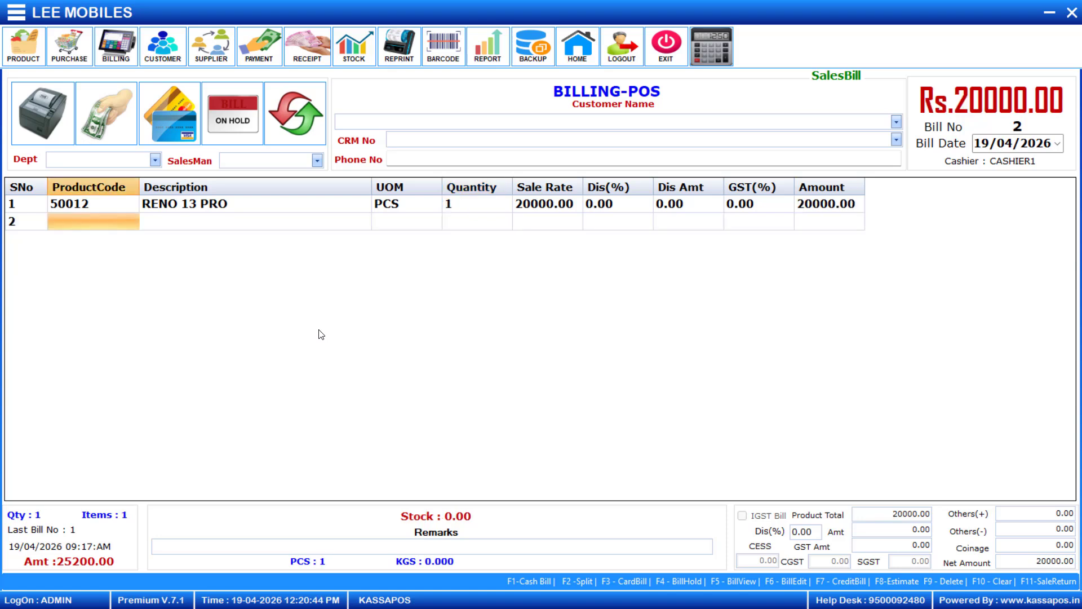
Add a second RENO 13 PRO line from serial 12345 at quantity 1, then minimise KASSAPOS.
type("12345")
key("Return")
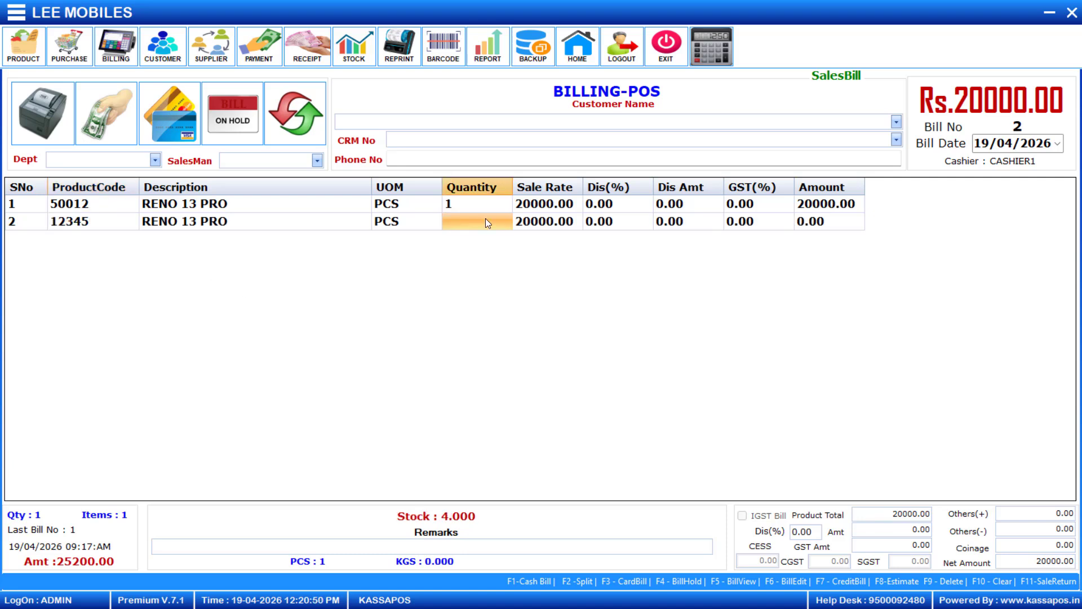
type("1")
key("Return")
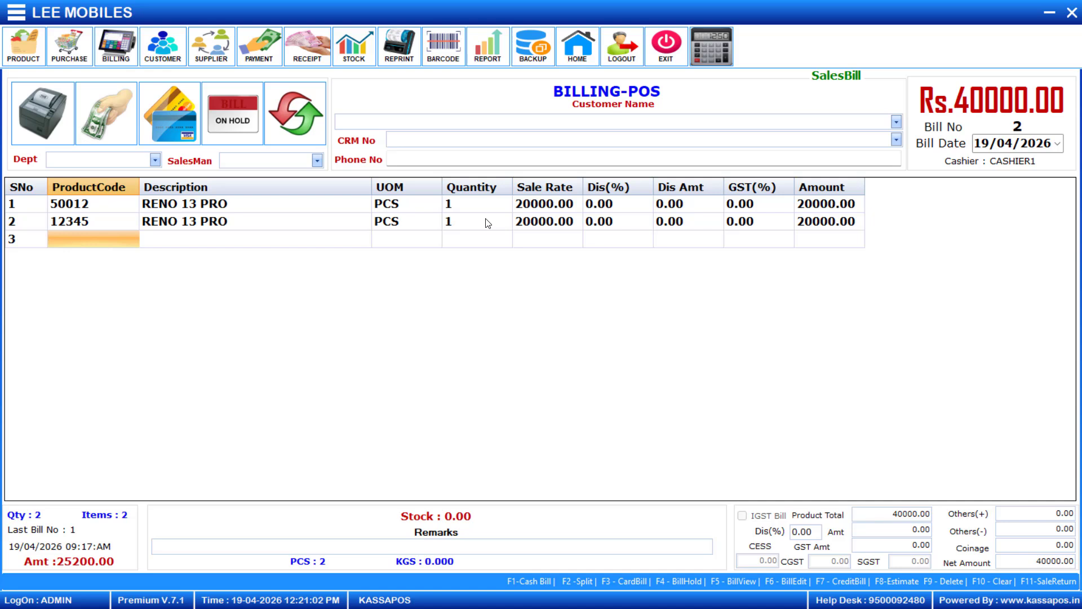
left_click(111, 222)
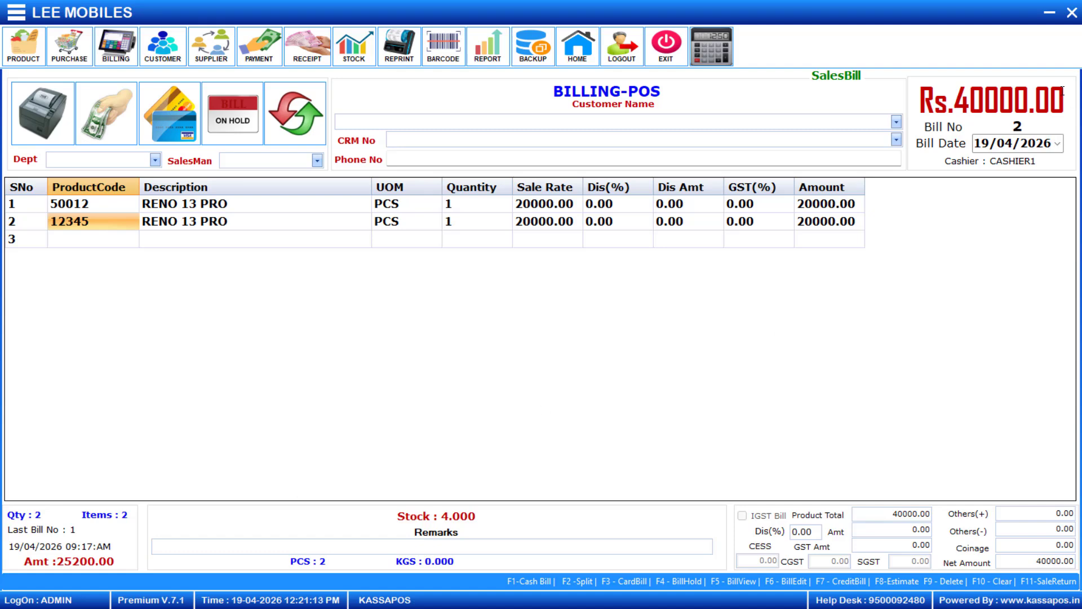
left_click(1049, 14)
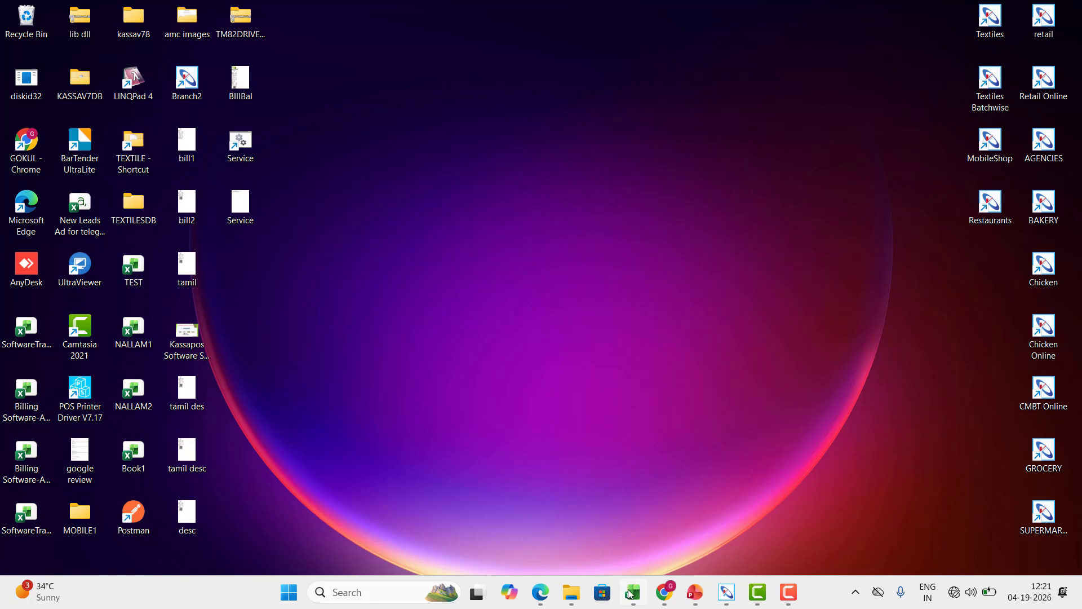
Bring up the Excel Billing Software-Sales Product List and select B5, IMEI No Billing.
mouse_move(632, 593)
left_click(599, 528)
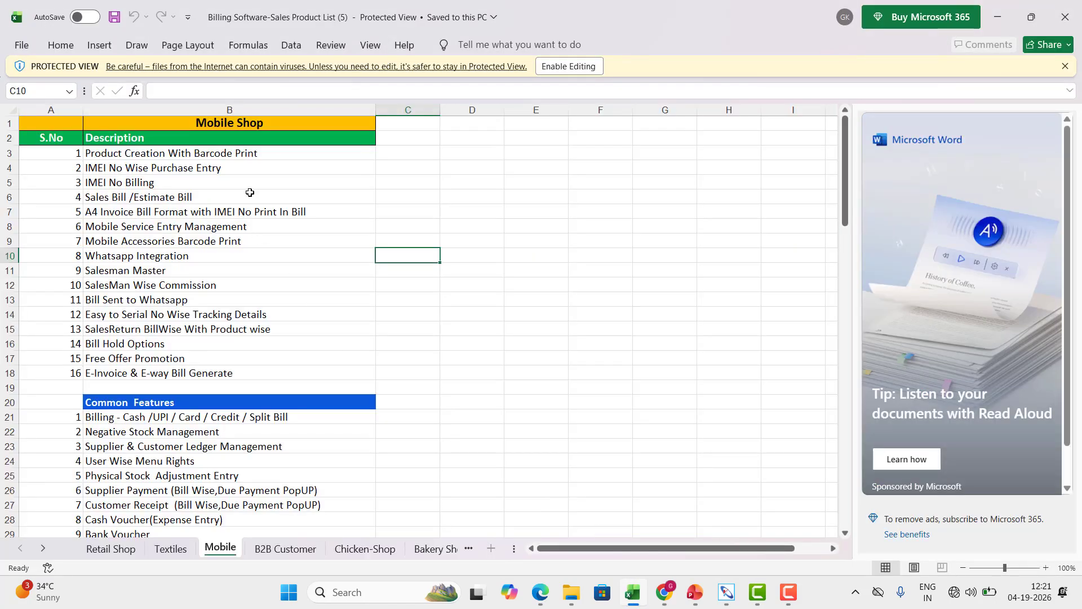
left_click(256, 177)
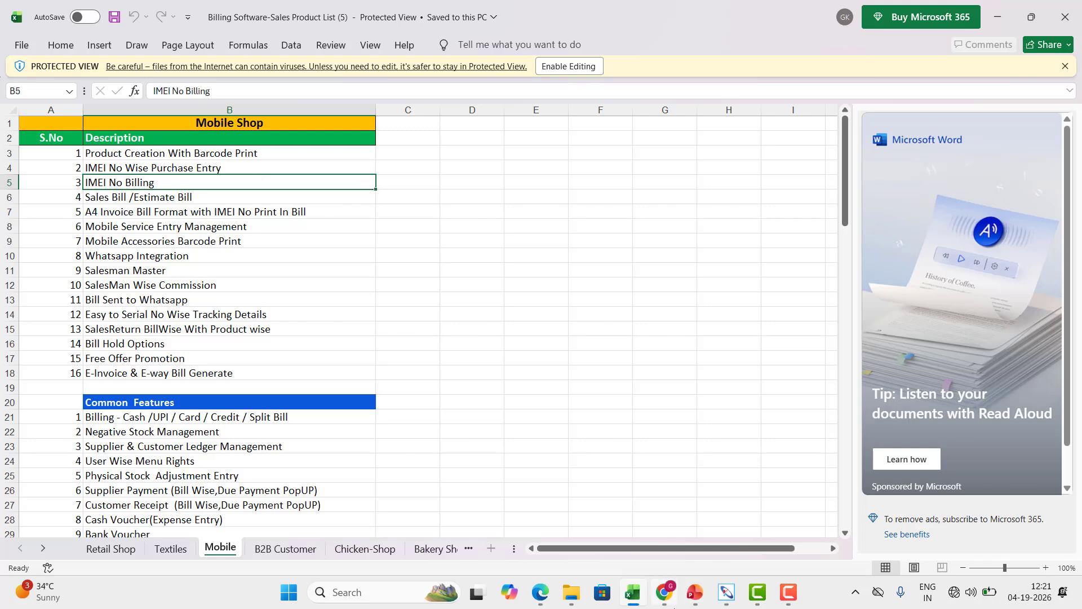
Restore KASSAPOS billing and add a third line with product code 12345 (RENO 13 PRO).
mouse_move(726, 591)
left_click(705, 534)
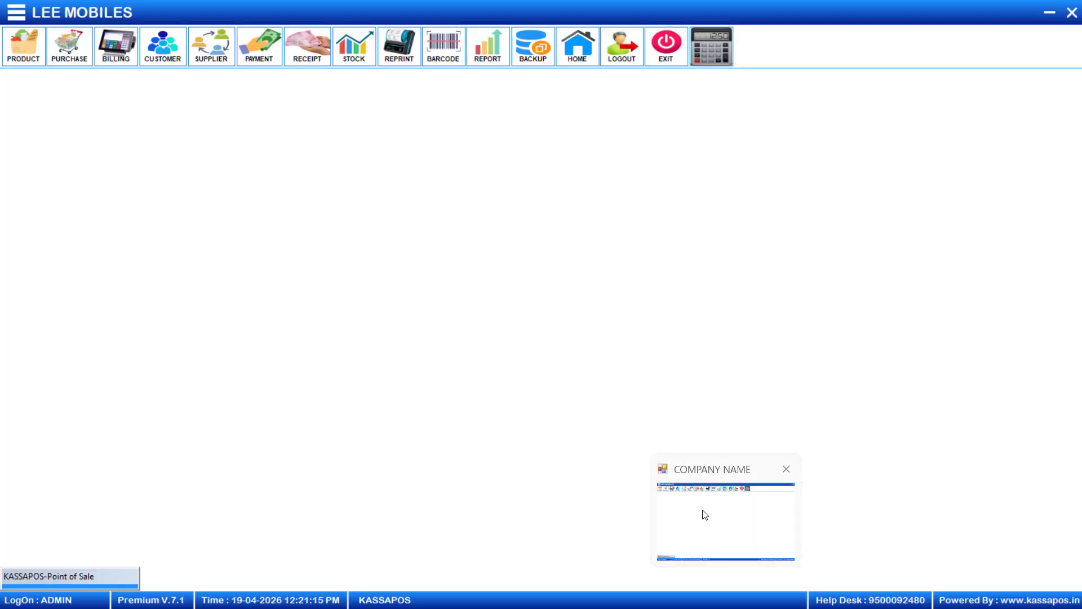
left_click(118, 50)
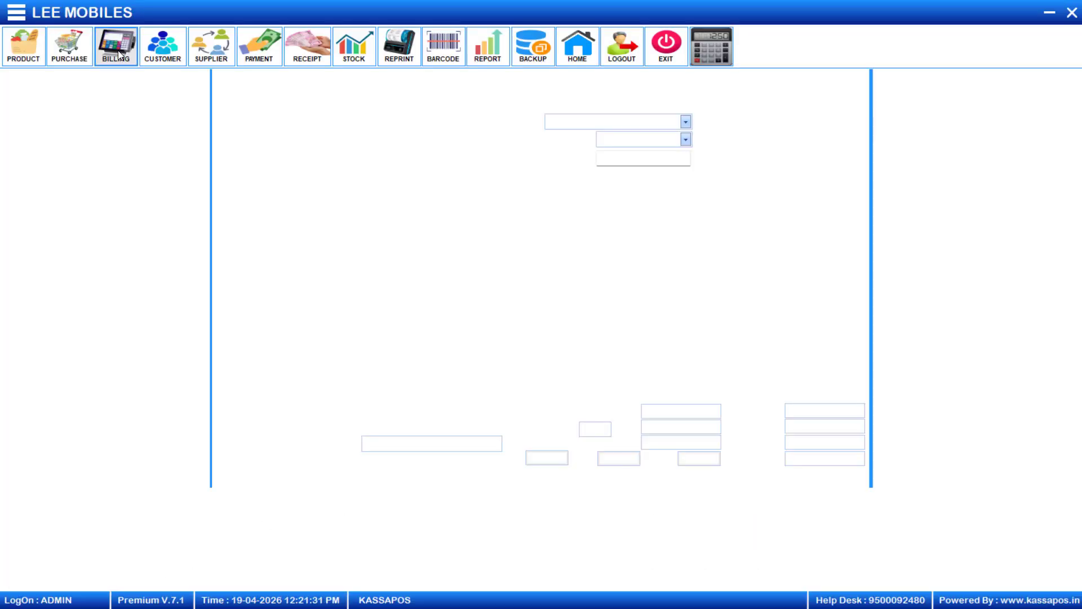
left_click(66, 246)
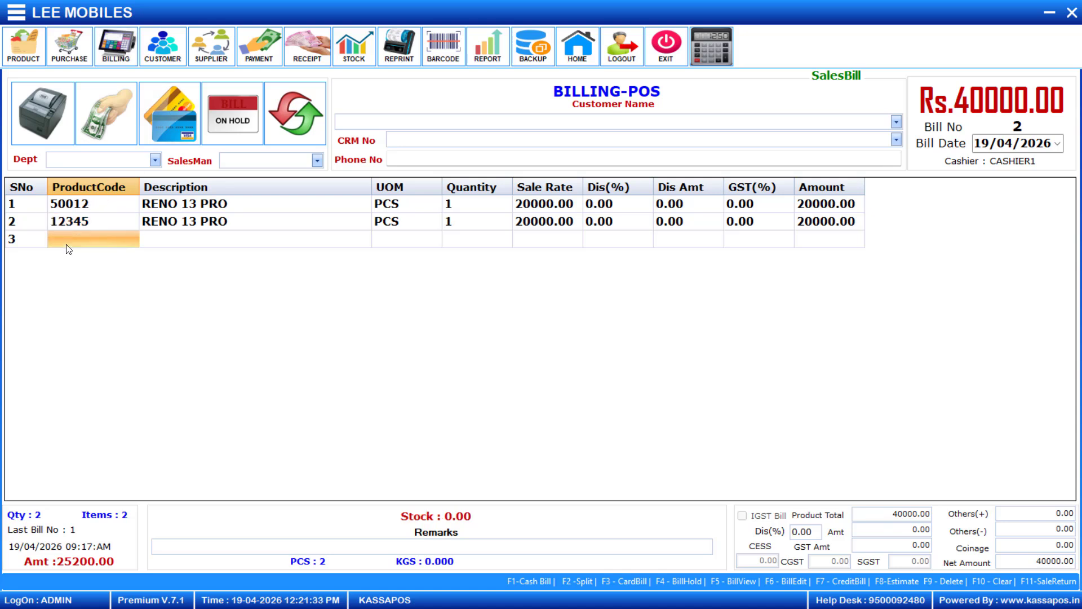
type("12345")
key("Return")
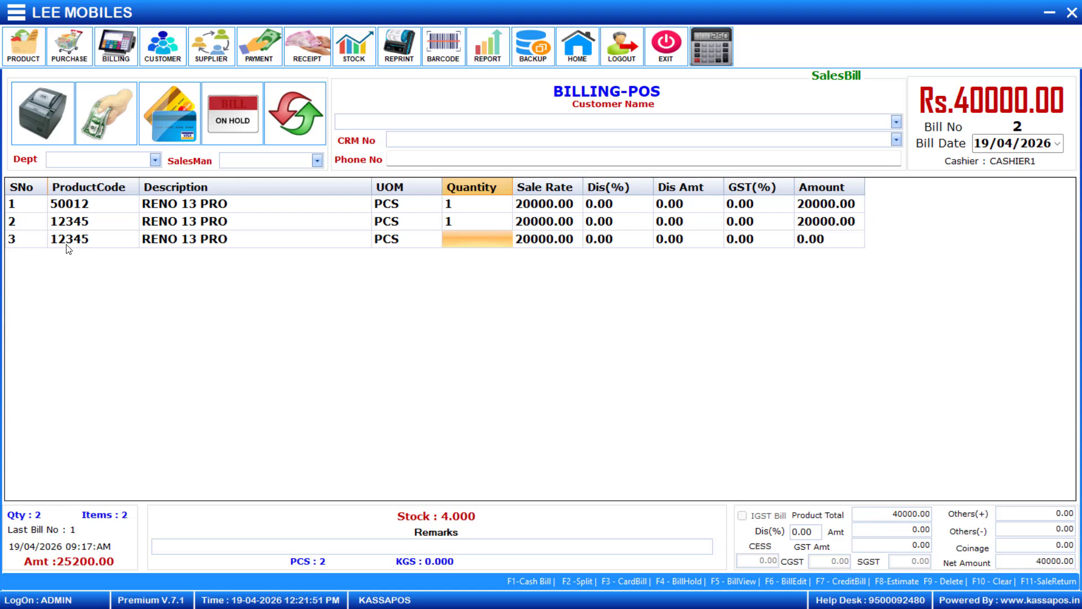
In Excel's Mobile Shop list, move from Sales Bill /Estimate Bill to A4 invoice with IMEI, then return to KASSAPOS.
left_click(1048, 13)
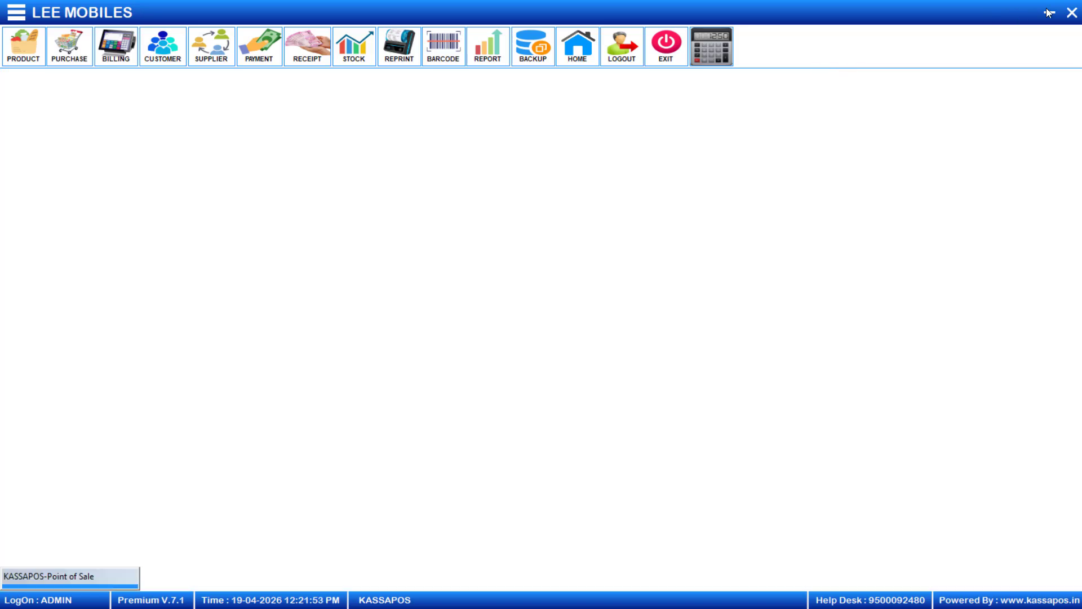
left_click(177, 198)
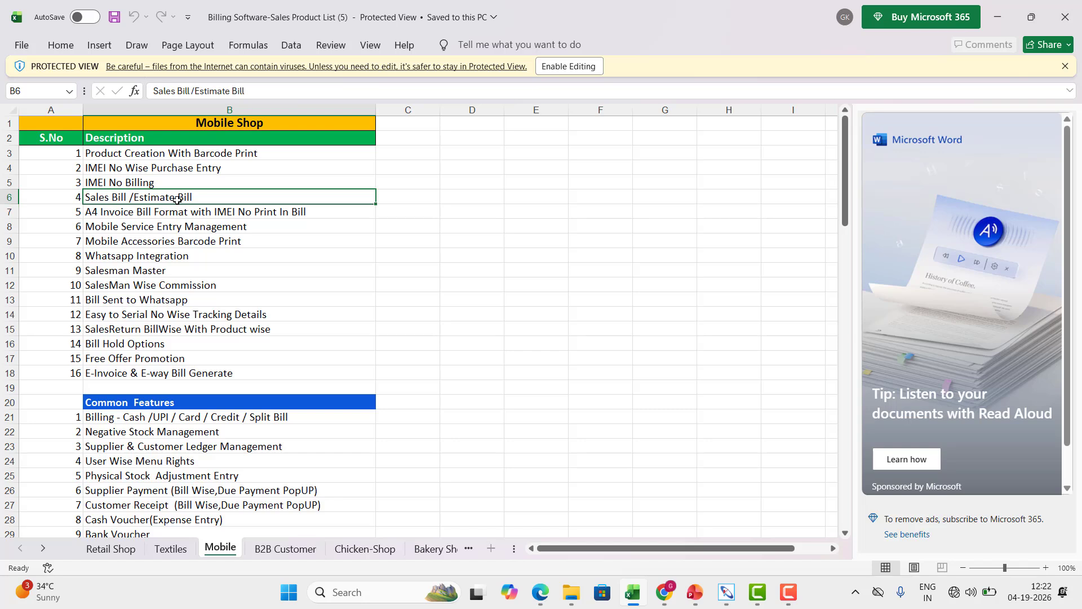
key("Down")
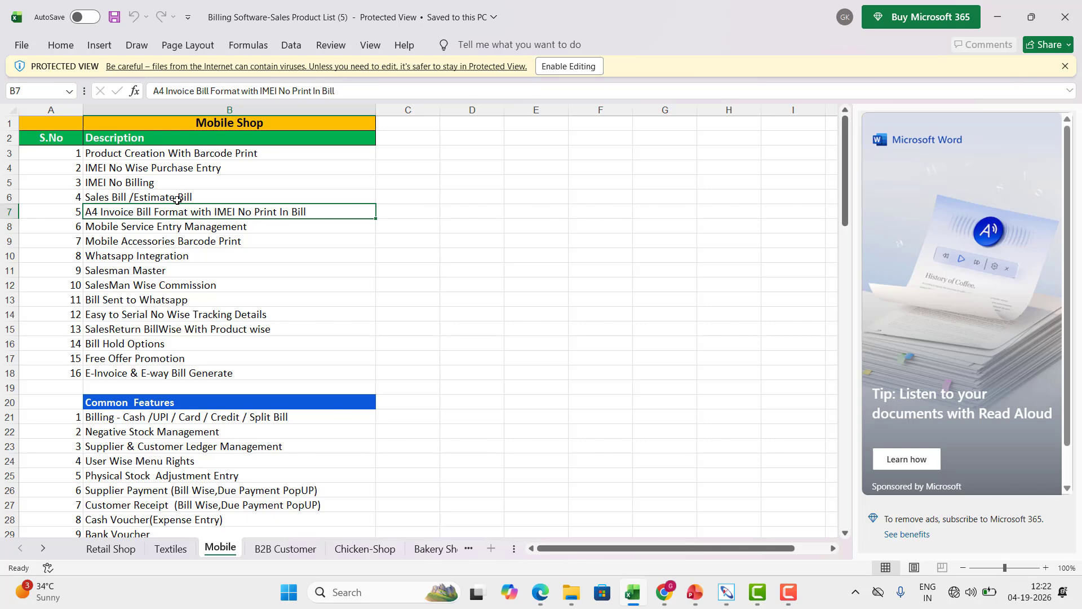
left_click(726, 592)
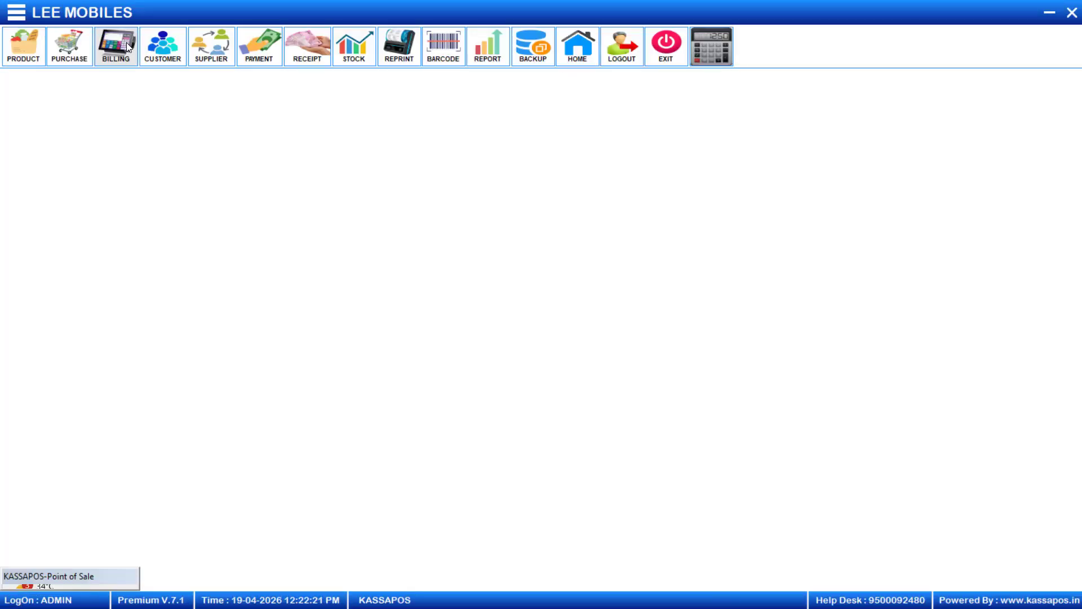
On the billing screen, delete the duplicate third line of the pending bill.
left_click(127, 45)
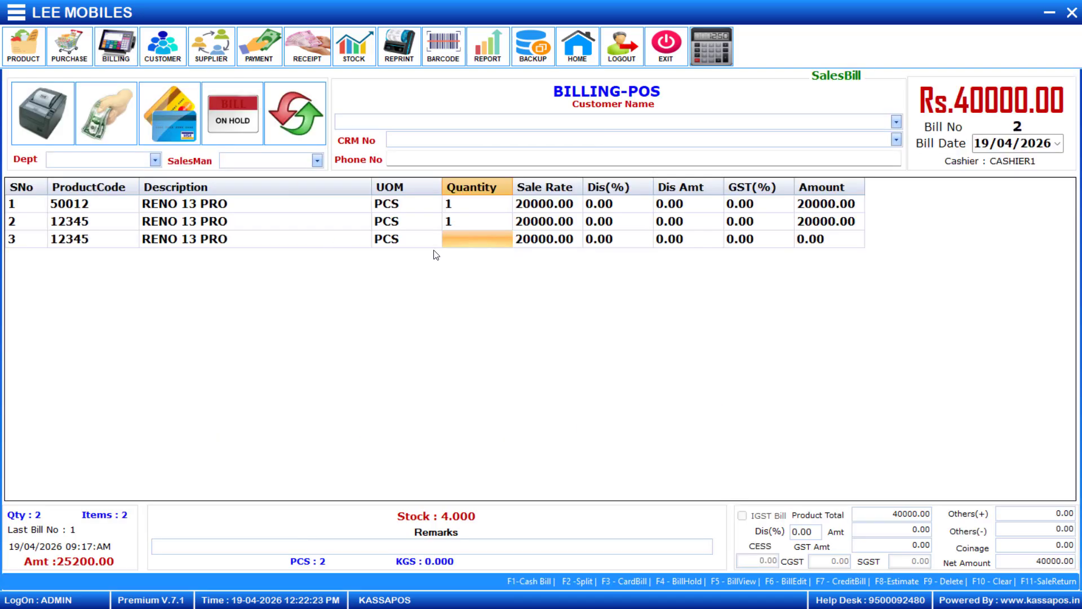
left_click(121, 242)
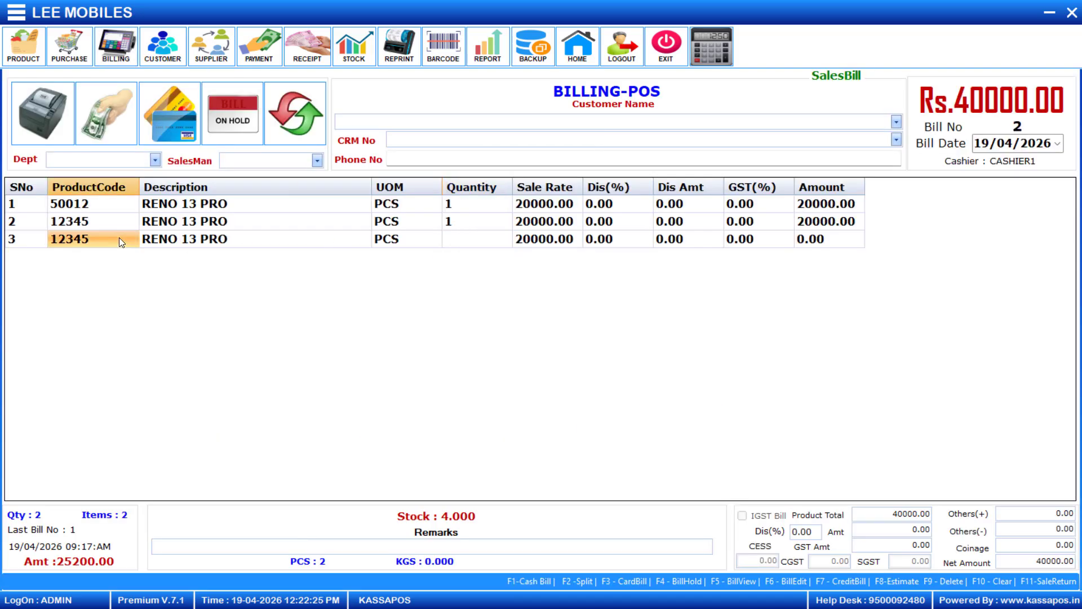
key("F9")
key("Return")
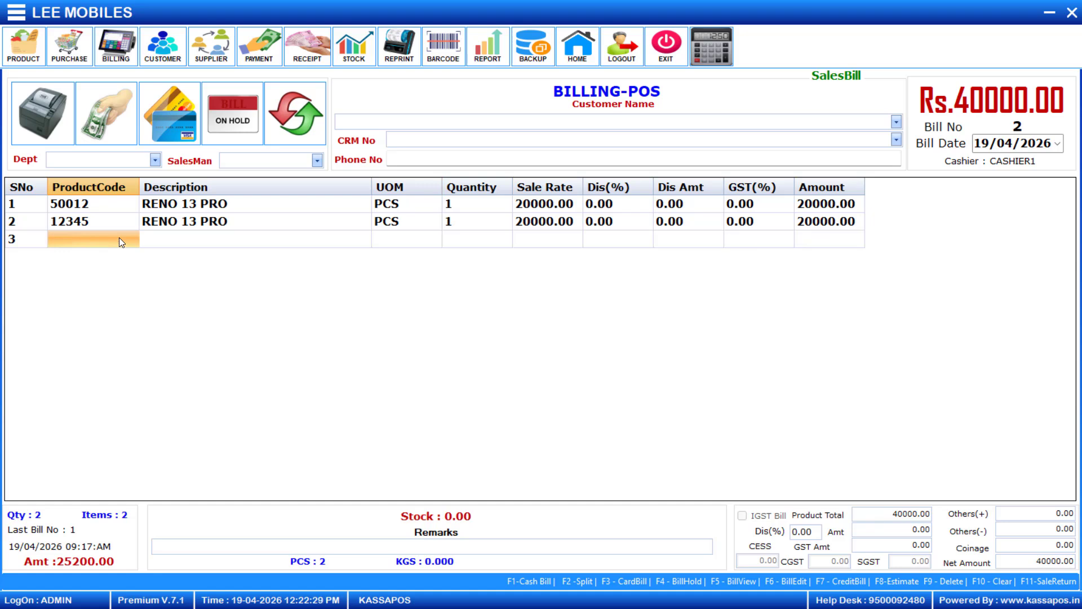
Assign a saved customer to bill 2 and save it at Rs.40000.00.
left_click(896, 121)
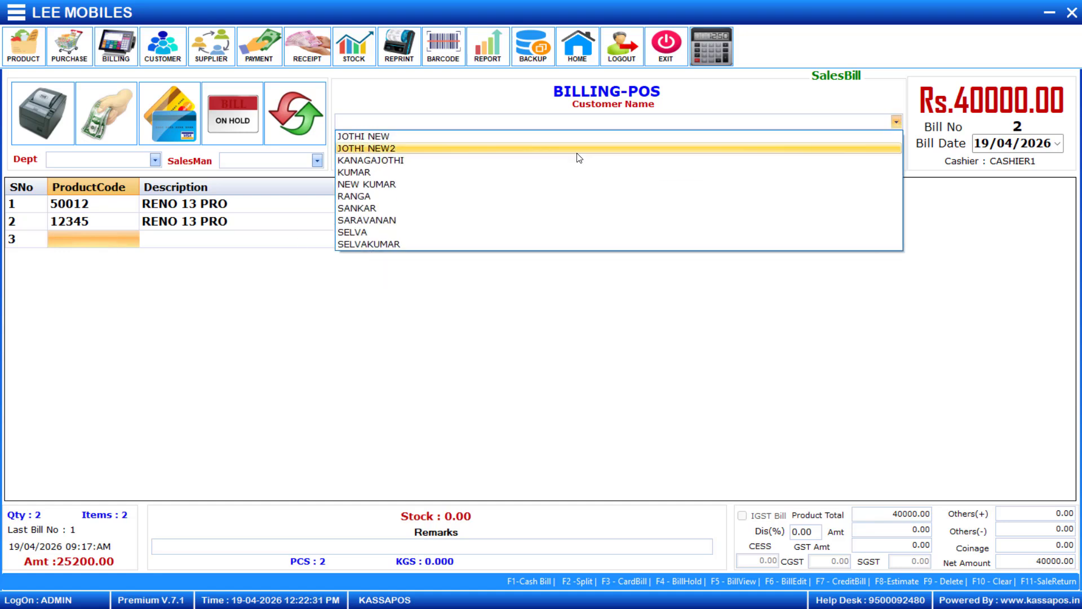
left_click(407, 197)
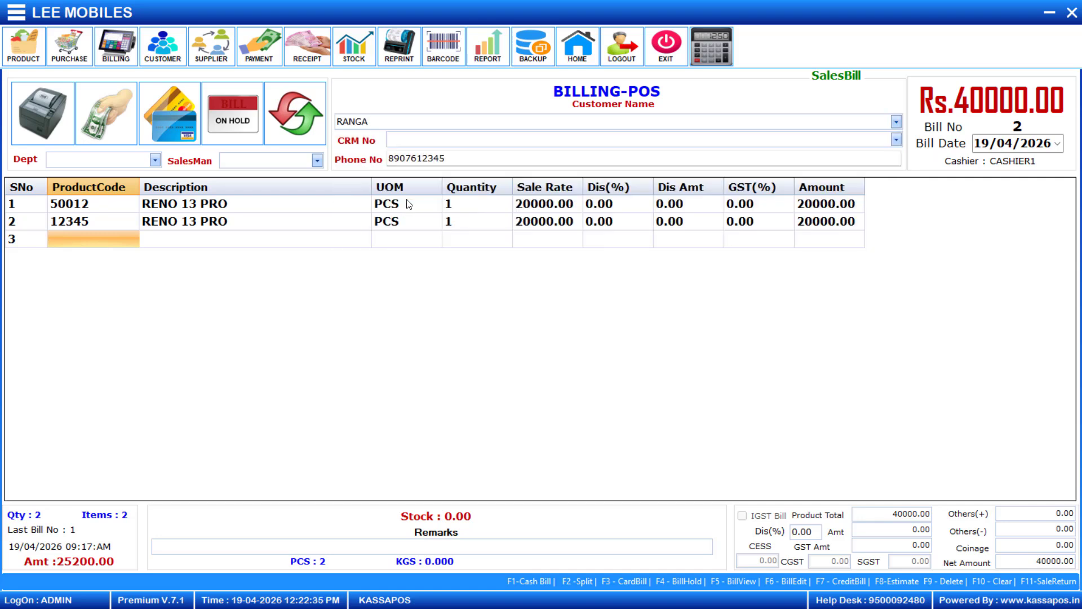
left_click(82, 242)
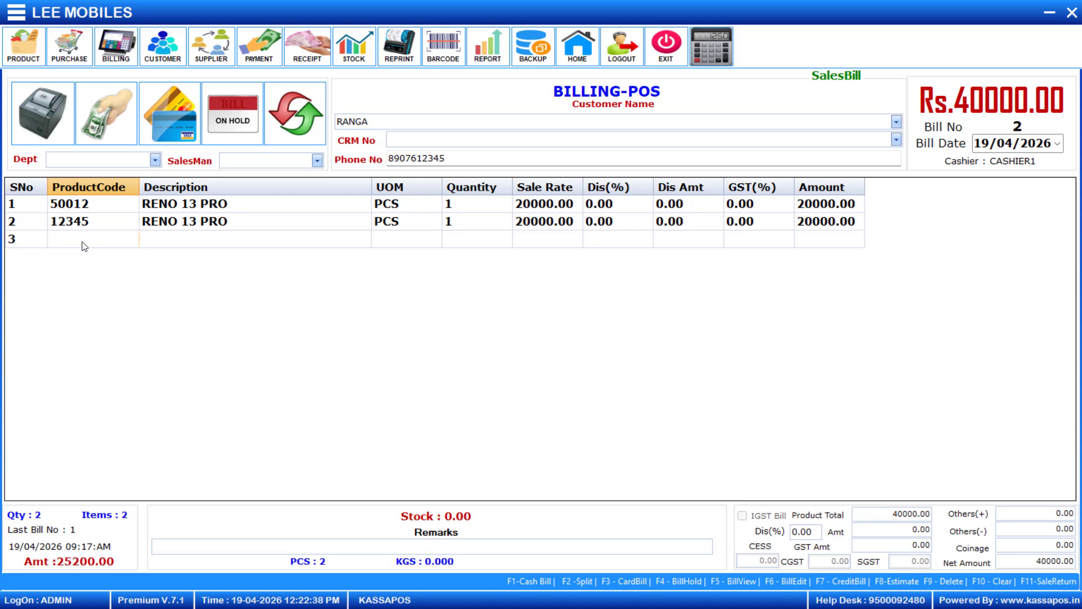
key("F1")
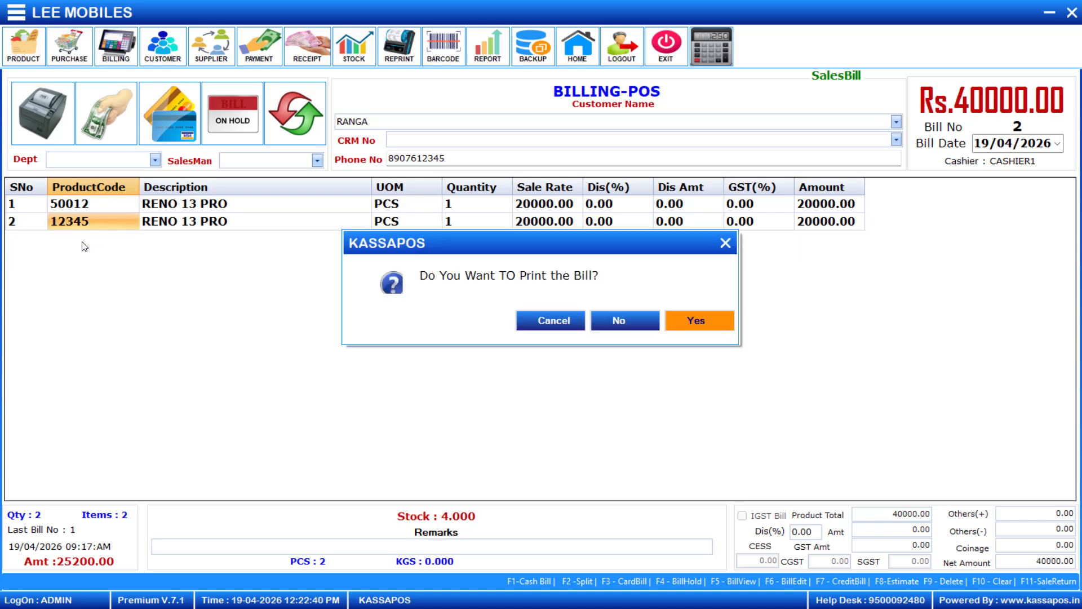
Agree to print bill 2 and preview its sale invoice on screen.
left_click(698, 320)
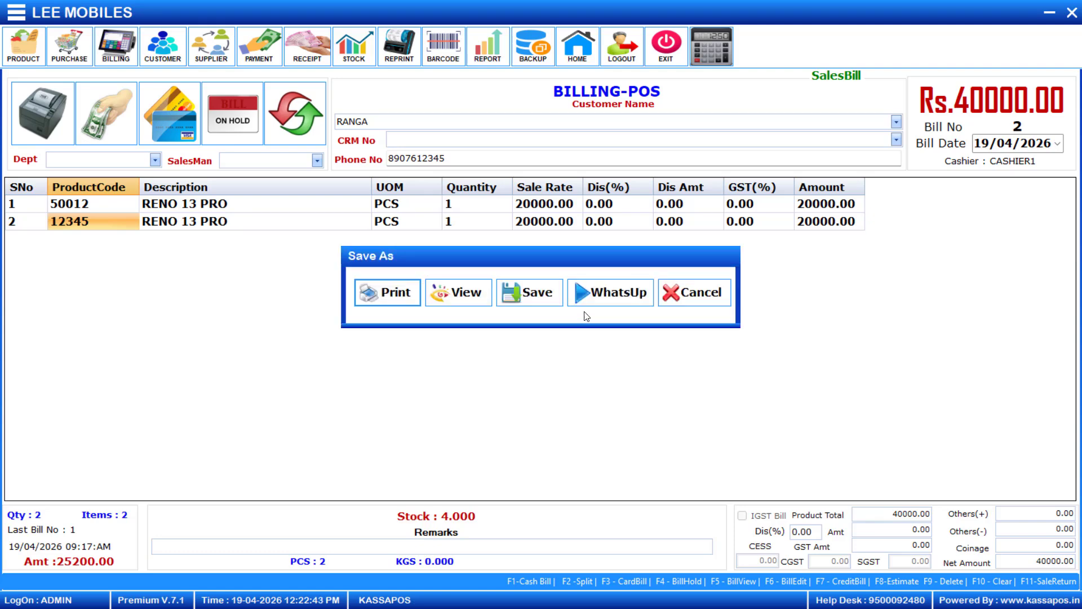
left_click(457, 299)
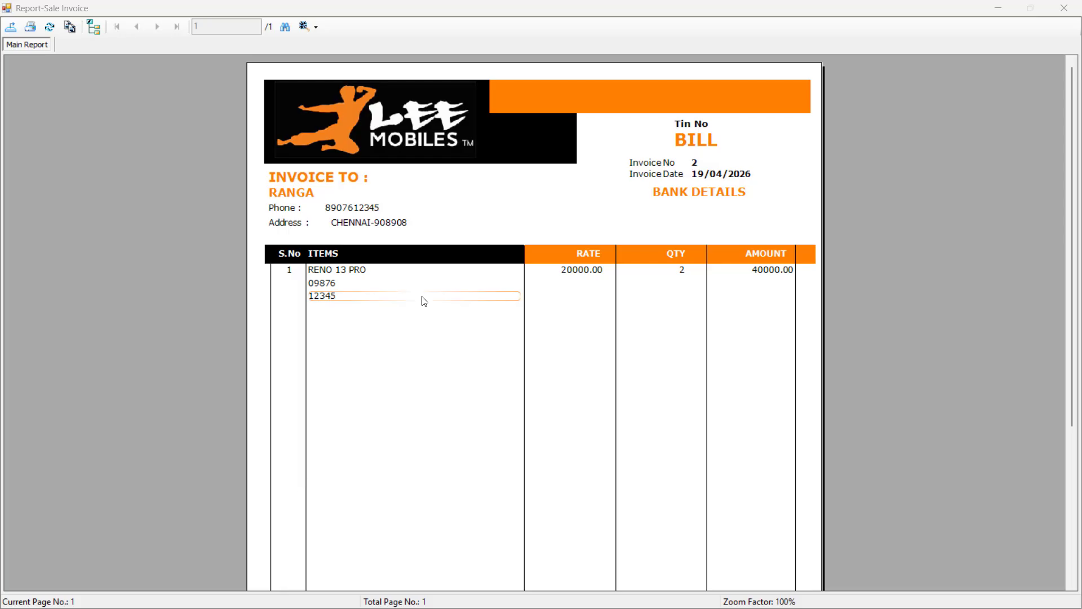
scroll(424, 302, "down", 5)
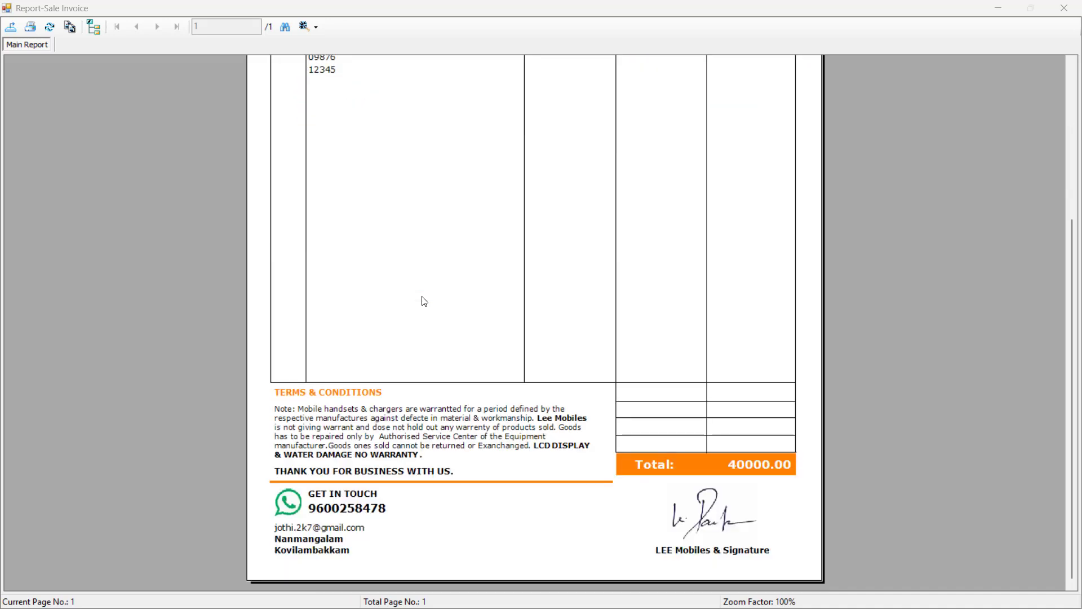
scroll(423, 302, "up", 5)
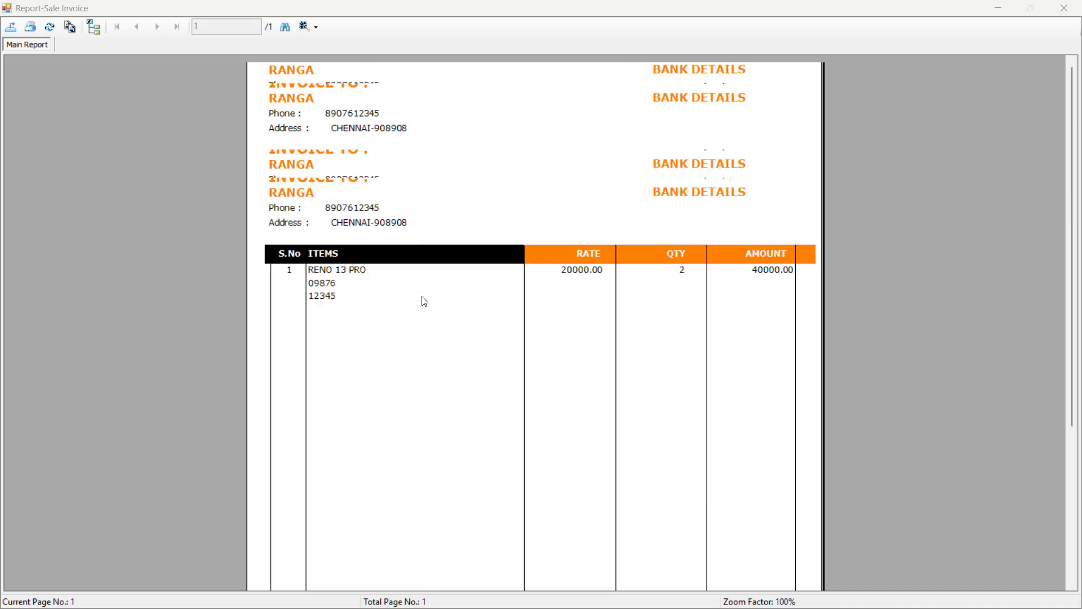
Review the invoice's RENO 13 PRO line with serial 09876, rate, quantity 2 and amount 40000.00.
left_click(350, 273)
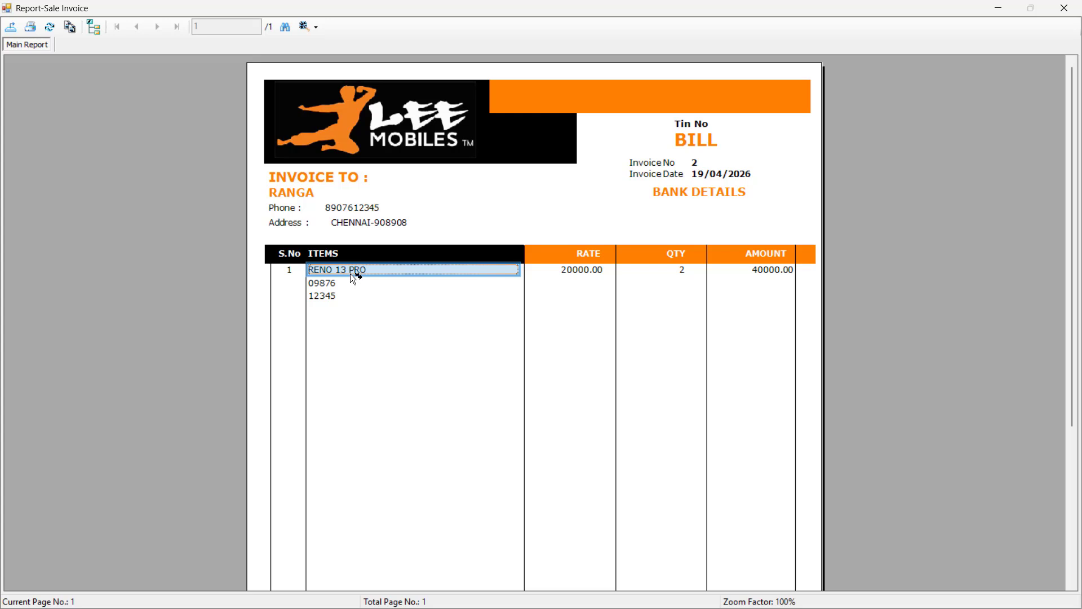
left_click(344, 282)
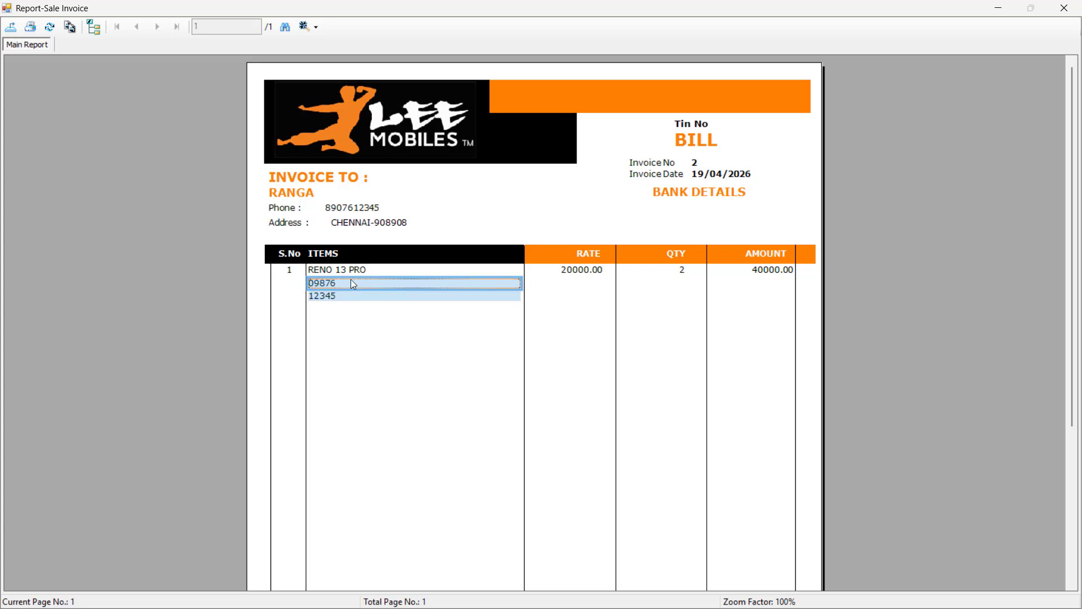
left_click(588, 266)
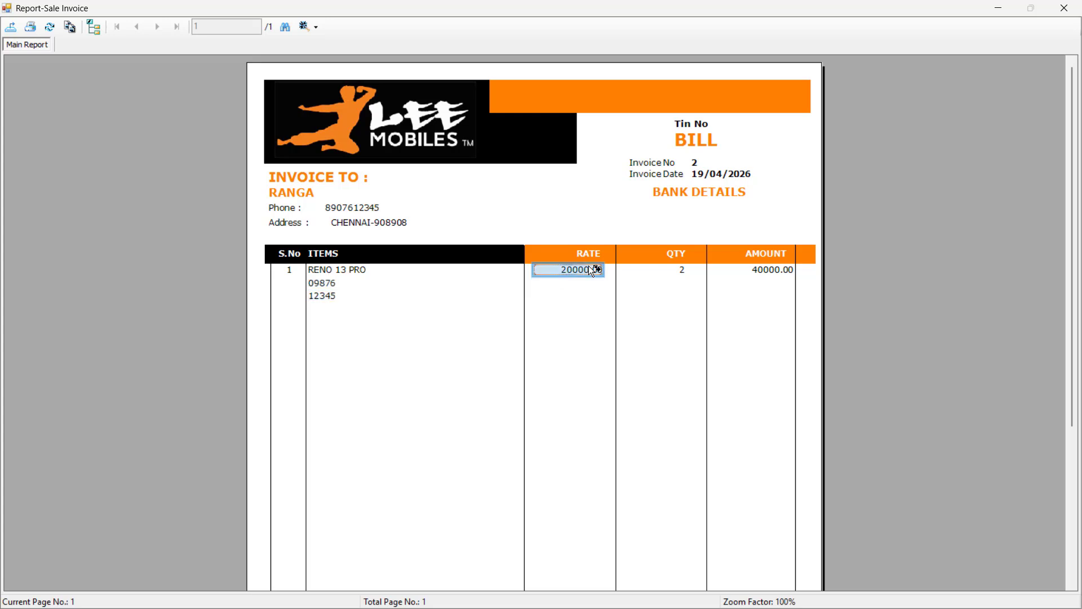
left_click(656, 271)
left_click(760, 265)
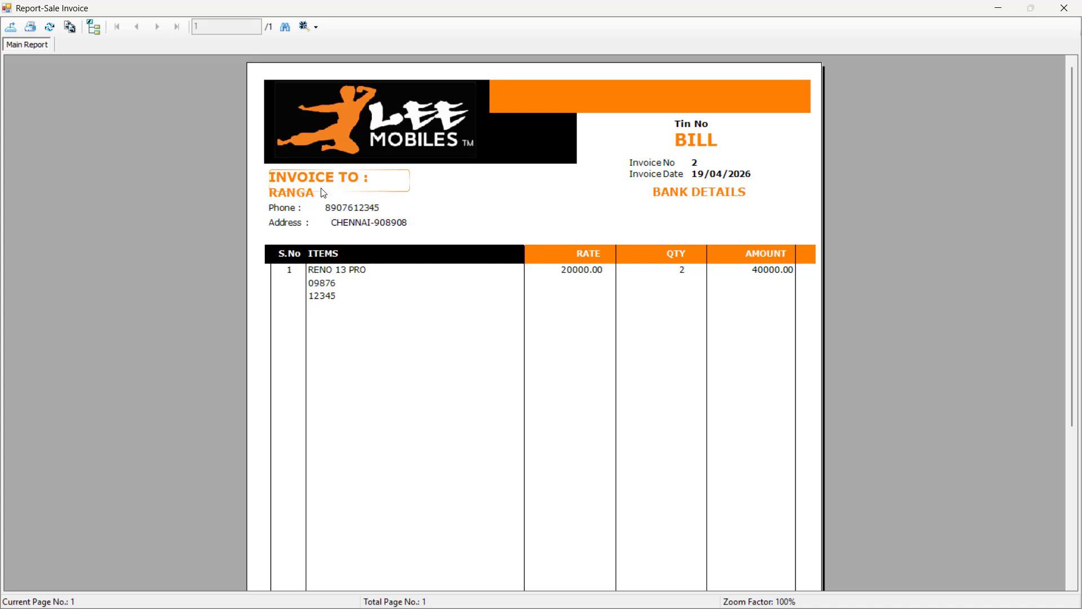
scroll(459, 292, "down", 5)
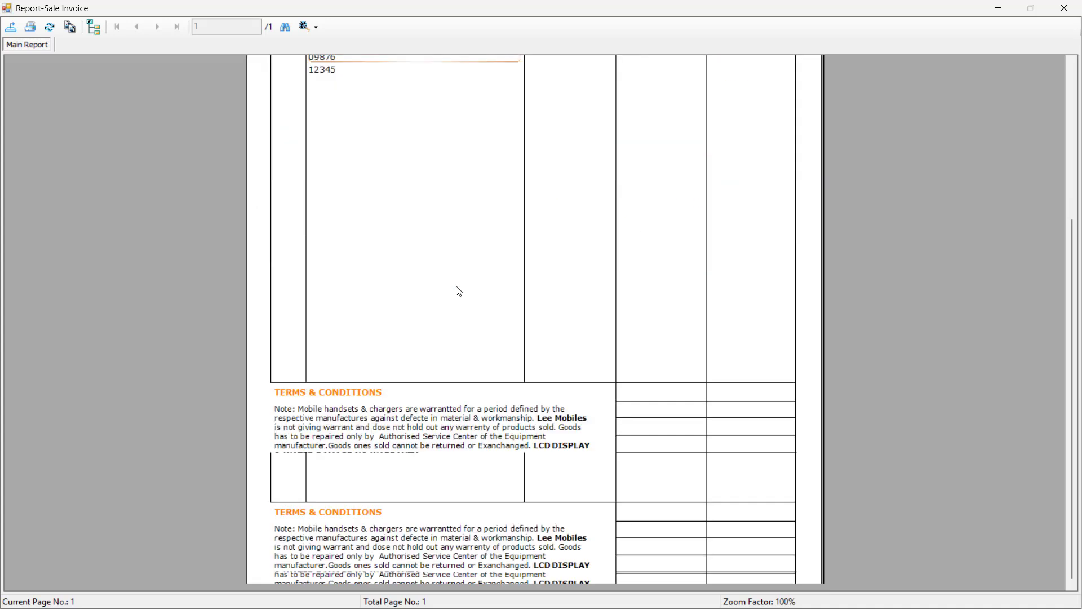
scroll(459, 291, "up", 5)
scroll(459, 291, "down", 5)
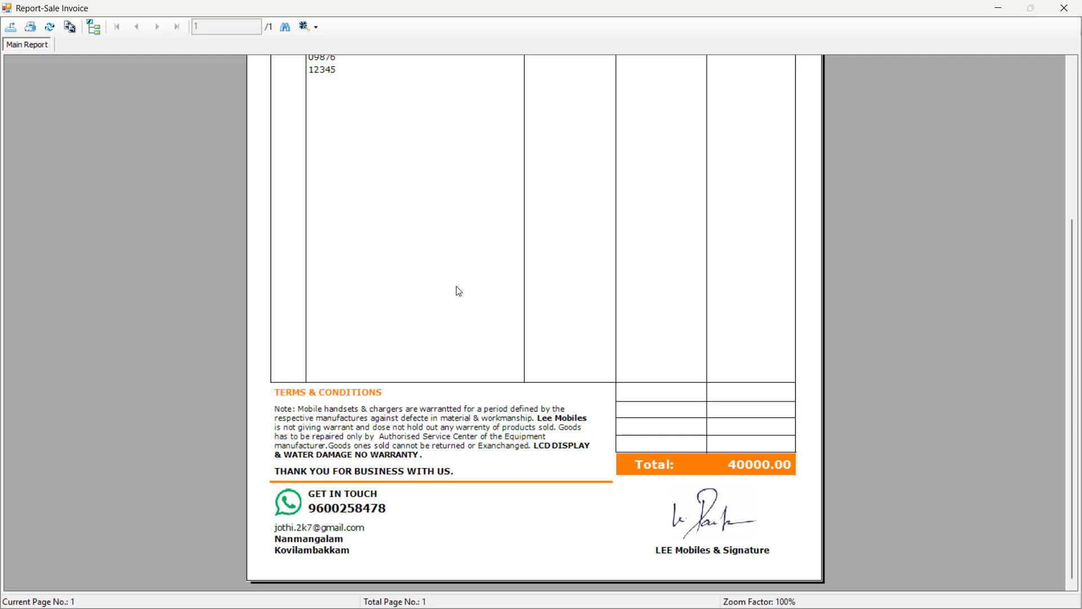
left_click(997, 12)
Select the Mobile Service Entry Management feature in cell B8 of the Excel list.
left_click(173, 226)
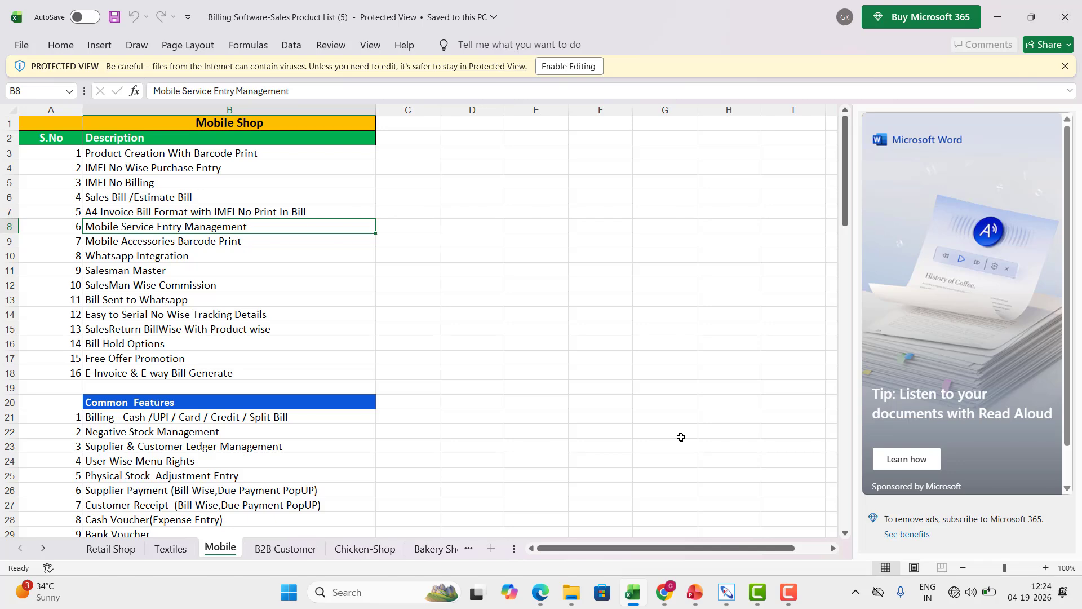
Return to KASSAPOS and open a blank mobile service entry form, number 0009, from Utilities.
mouse_move(725, 595)
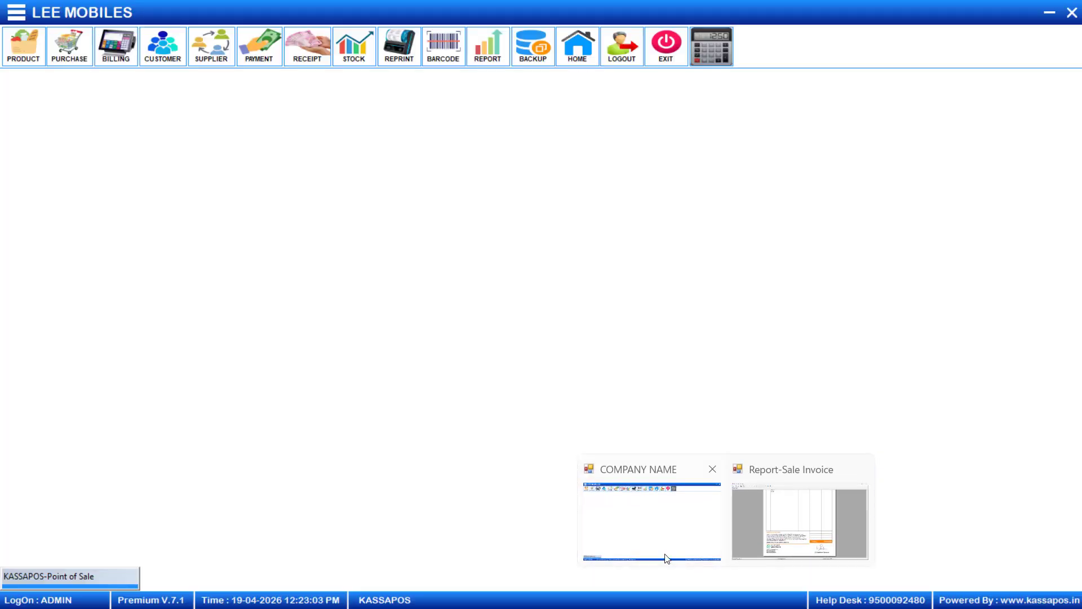
left_click(663, 555)
left_click(16, 12)
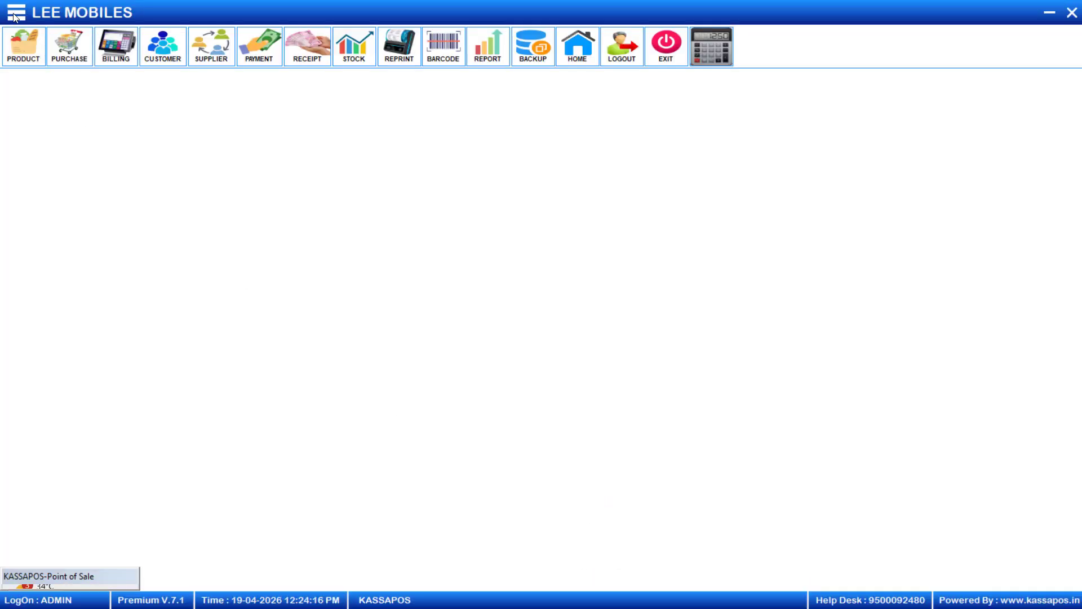
left_click(50, 56)
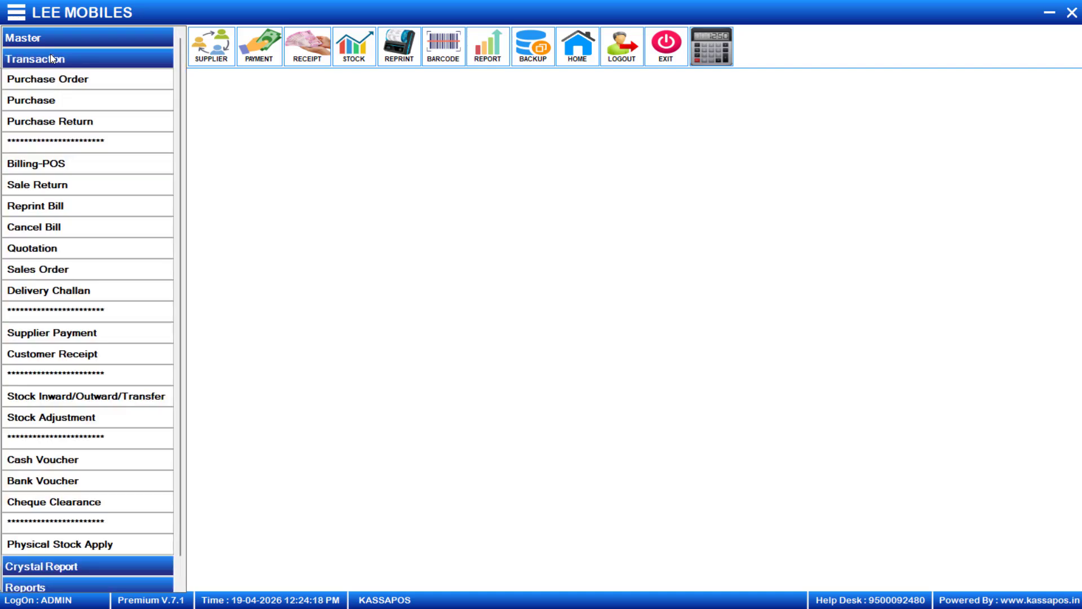
left_click(52, 58)
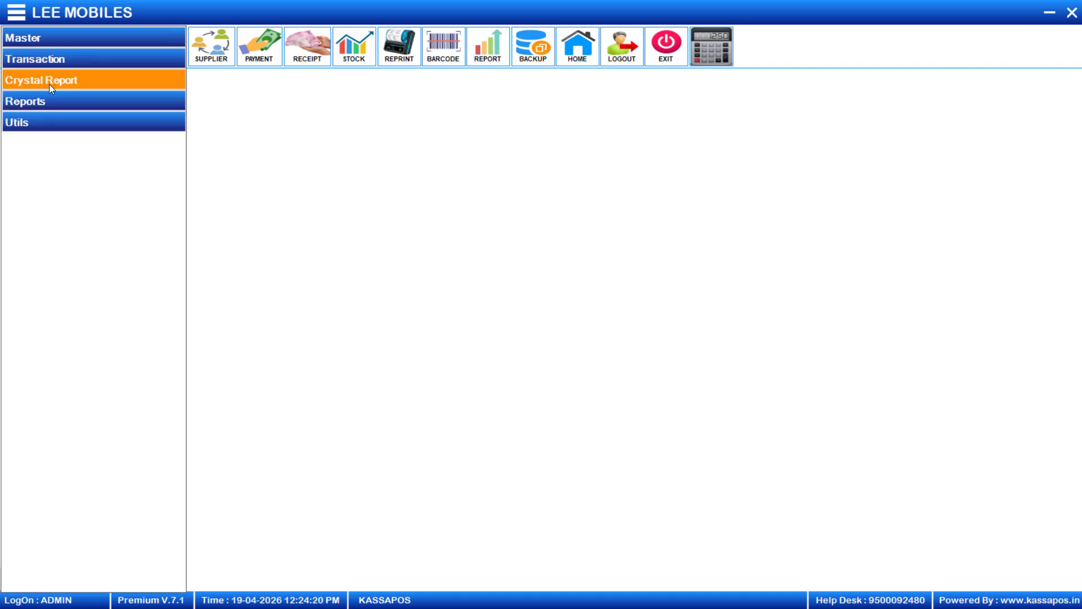
left_click(53, 117)
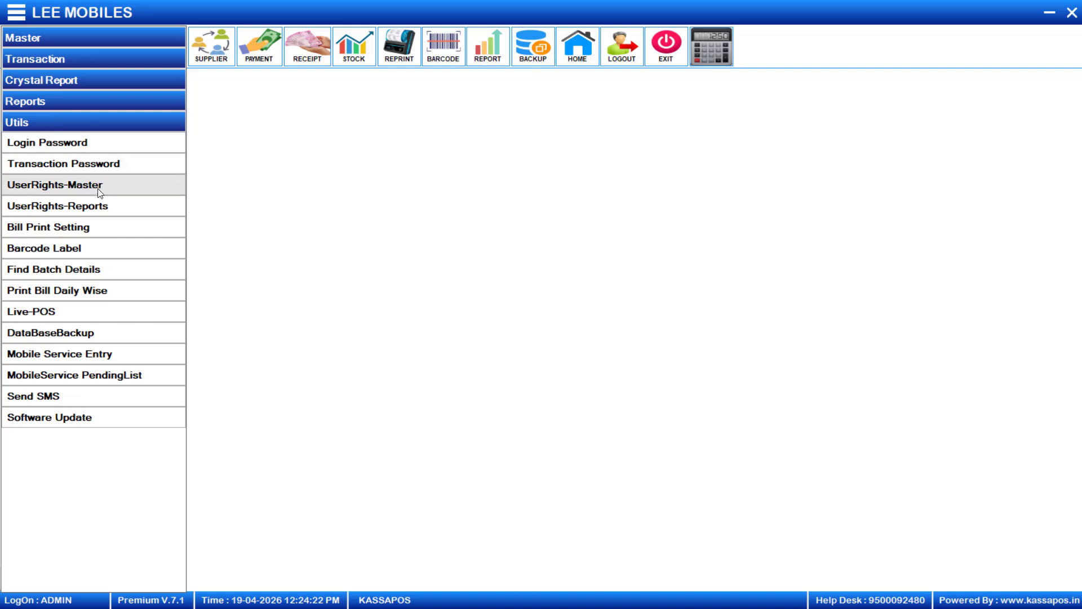
left_click(94, 354)
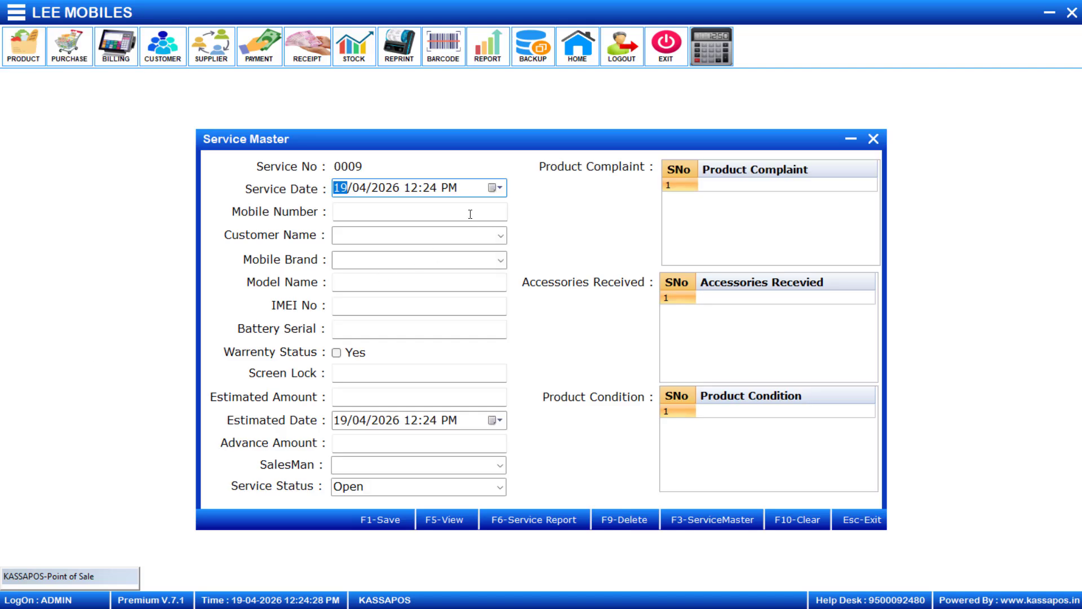
Fill in the saved customer by mobile number and set the mobile brand to REDMI.
left_click(464, 206)
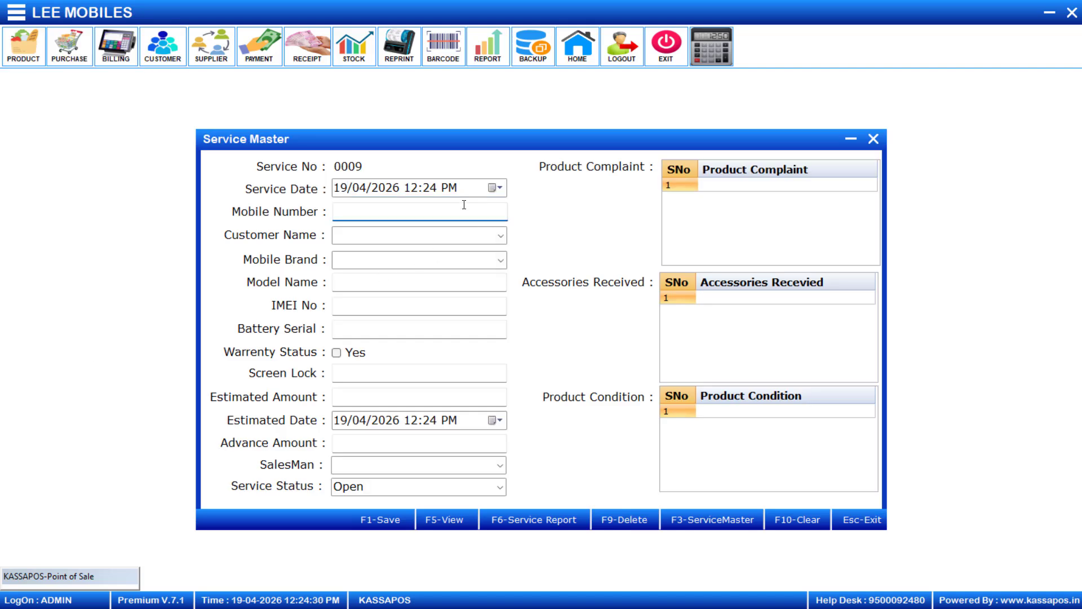
type("97")
key("BackSpace")
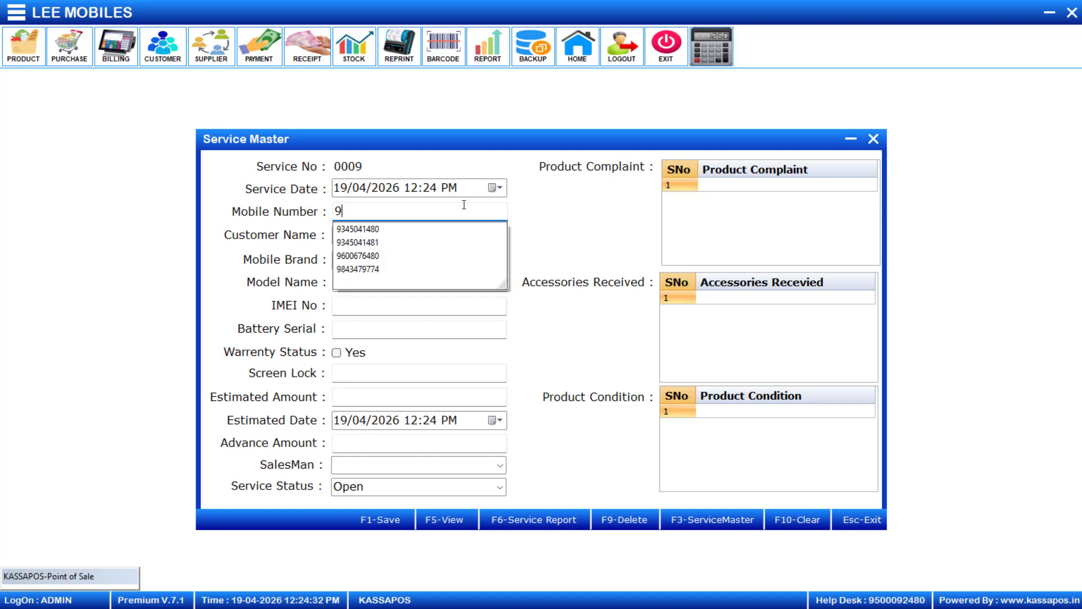
key("Down")
key("Return")
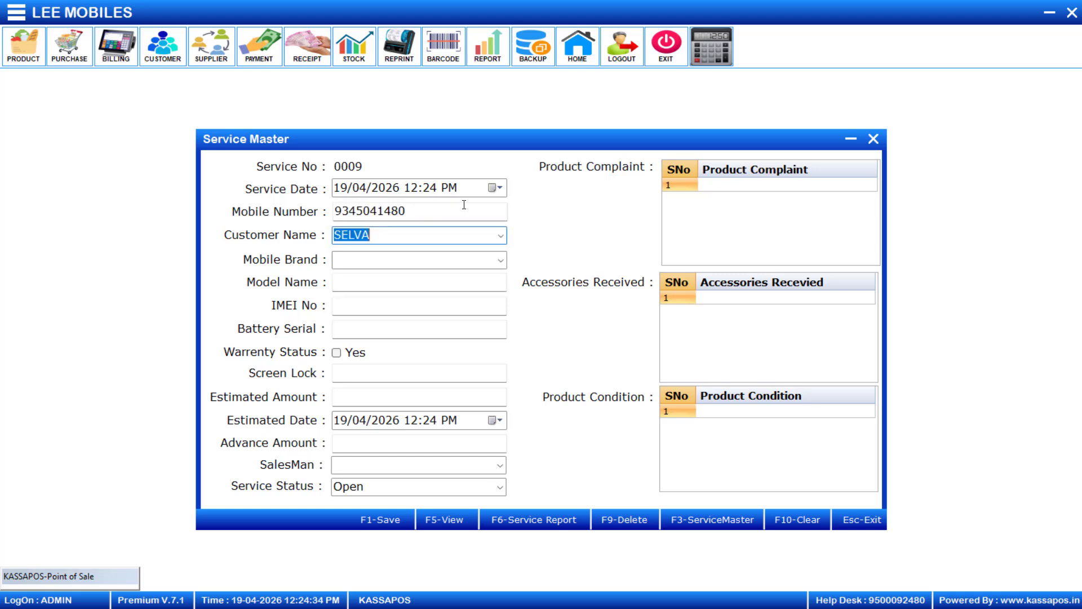
key("Return")
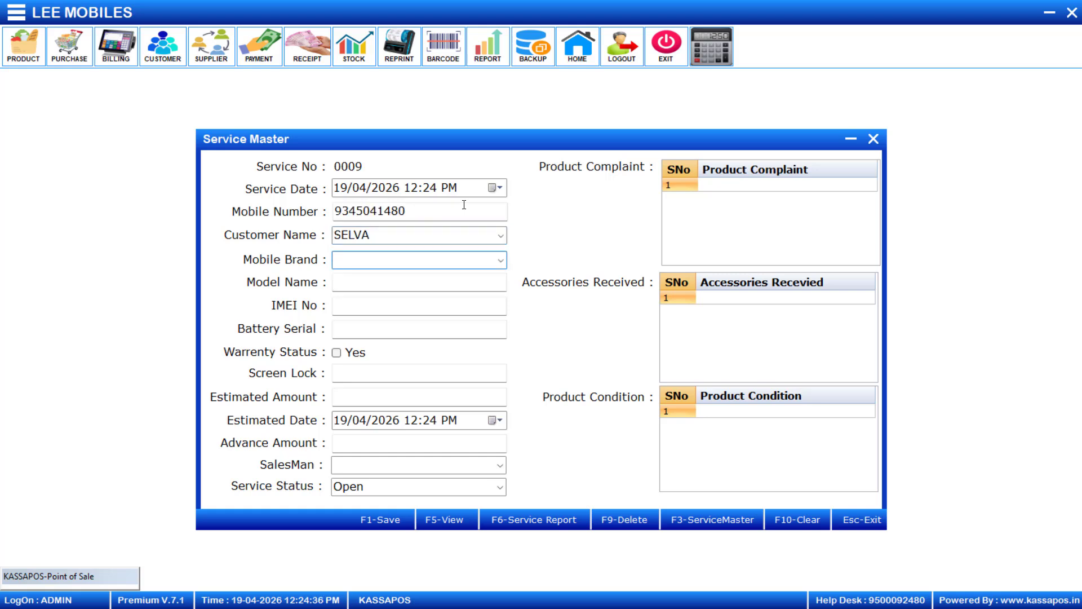
left_click(501, 260)
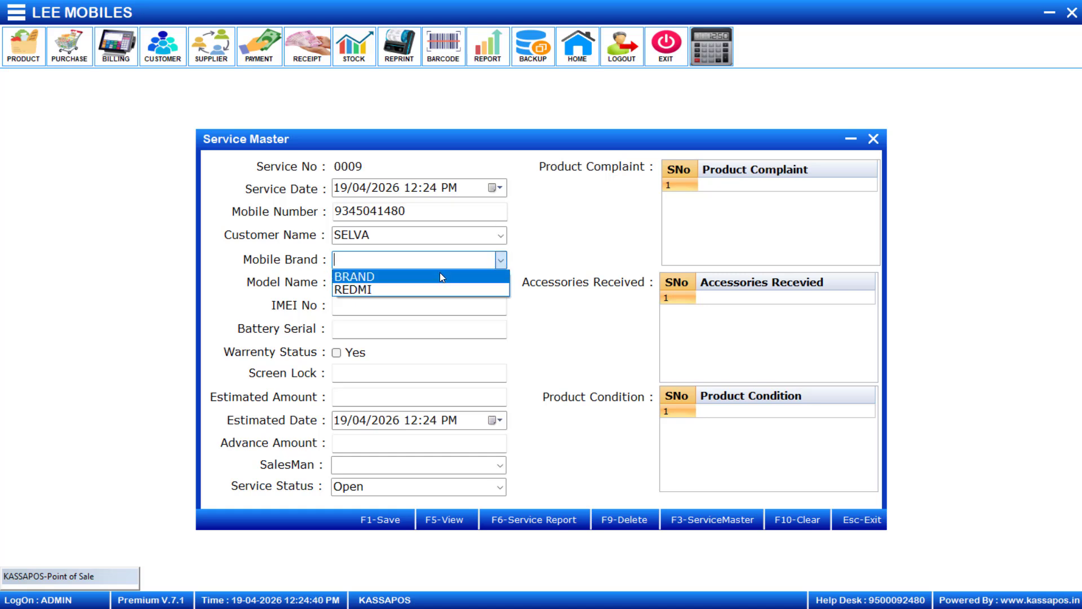
left_click(440, 276)
left_click(501, 260)
left_click(458, 292)
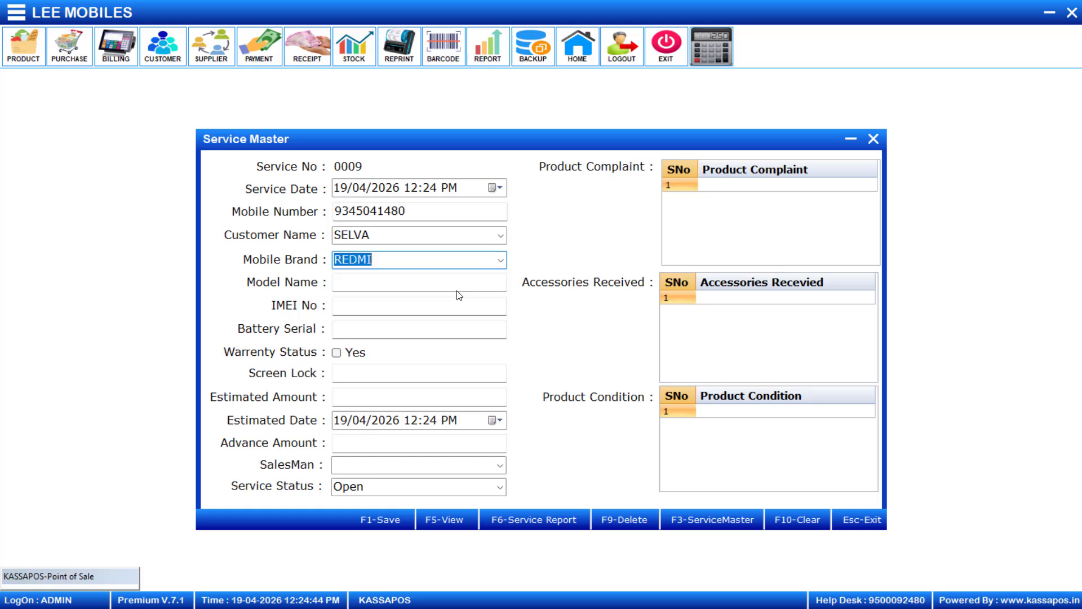
key("Return")
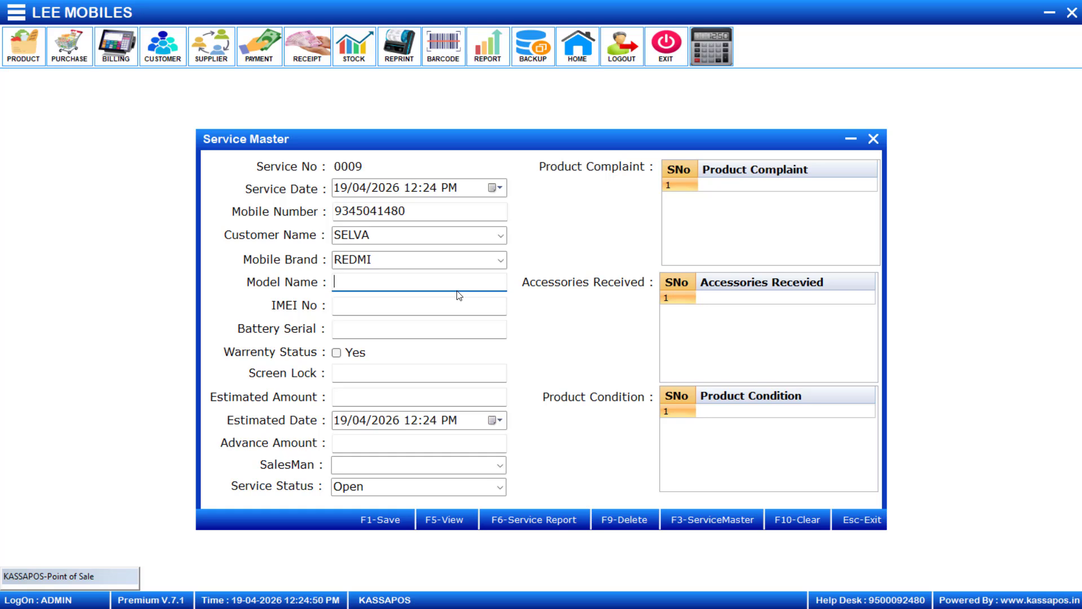
Enter model RENO 13 PRO, IMEI 123456, battery serial 123, the screen lock code, estimate 1600, advance 100.
type("RENO 13 PRO")
key("Tab")
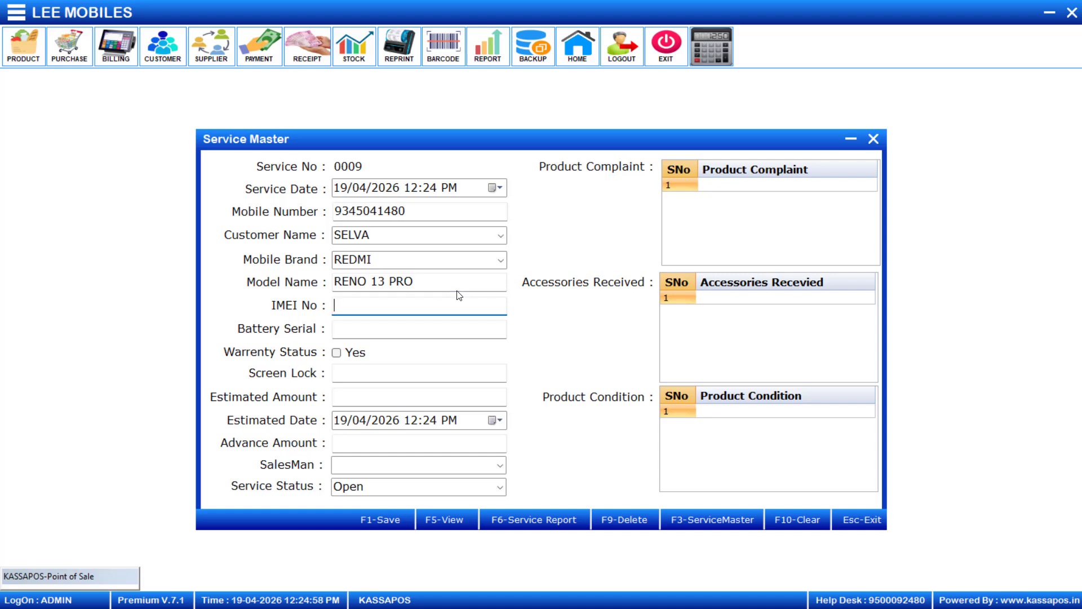
type("123456")
key("Return")
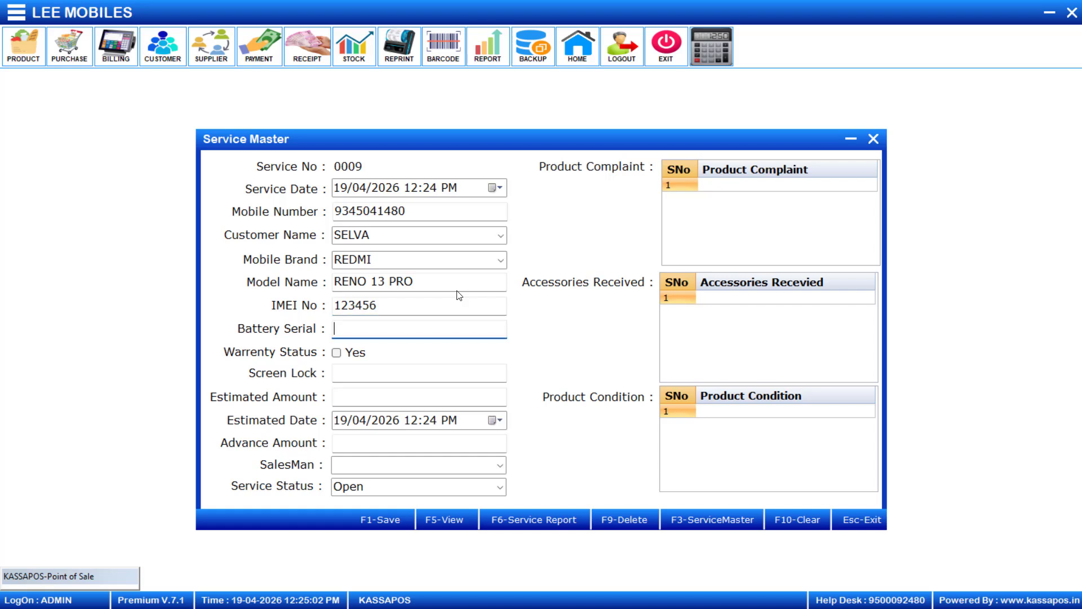
type("123")
key("Return")
key("Return")
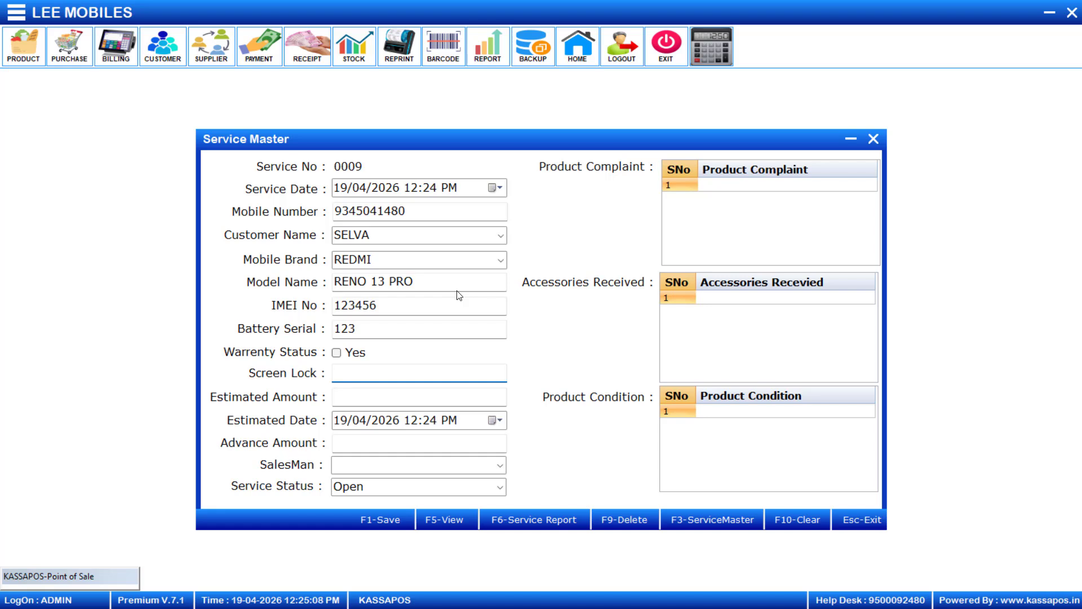
type("9876")
key("Return")
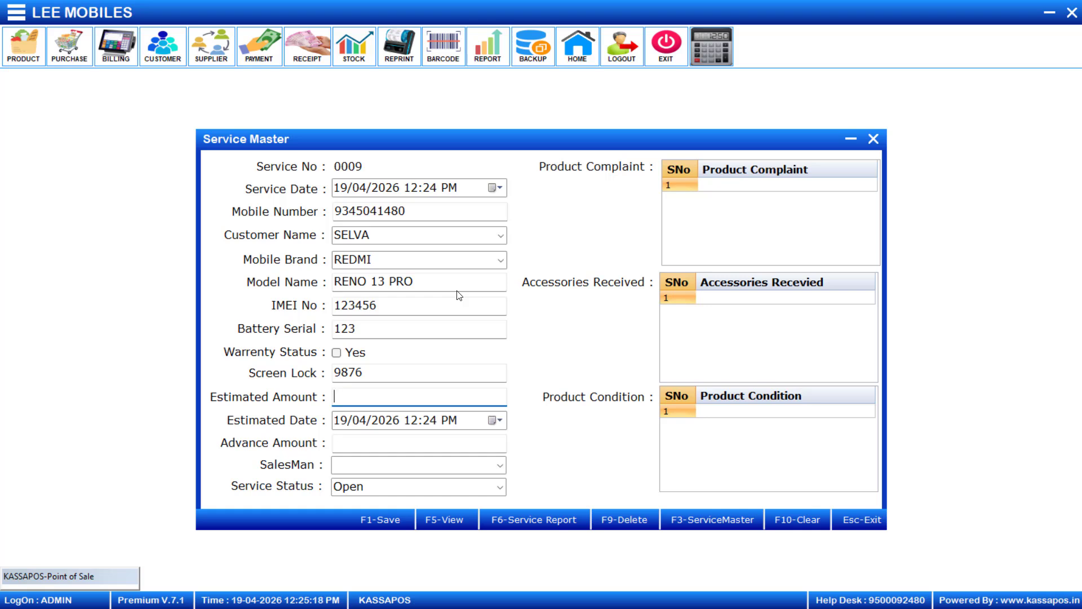
type("1600")
key("Return")
key("Return")
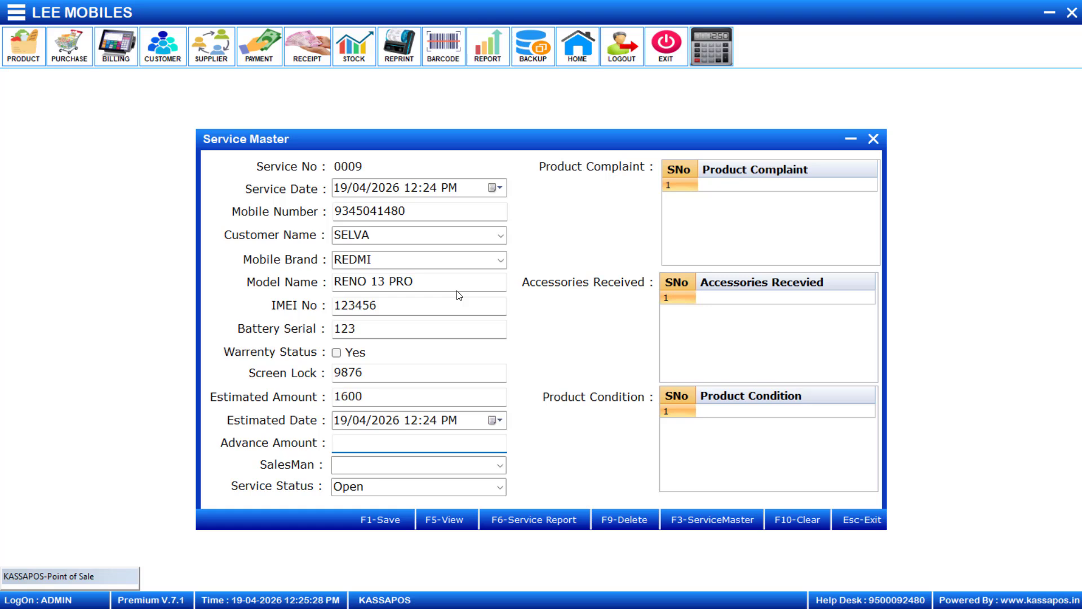
type("100")
Assign SALESMAN1 as the salesman, leaving the service status Open.
left_click(501, 464)
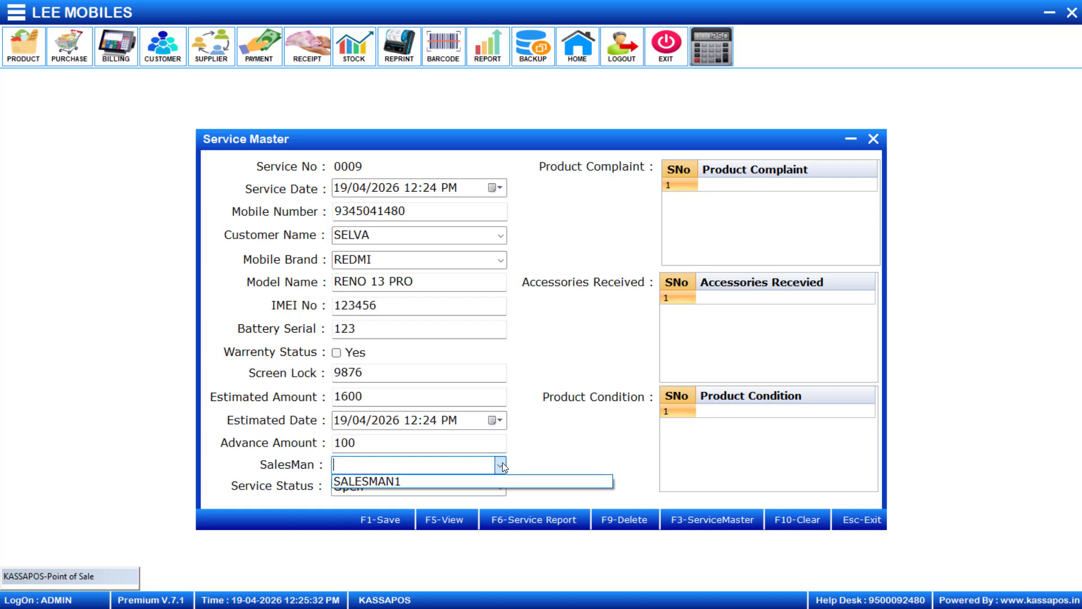
left_click(479, 478)
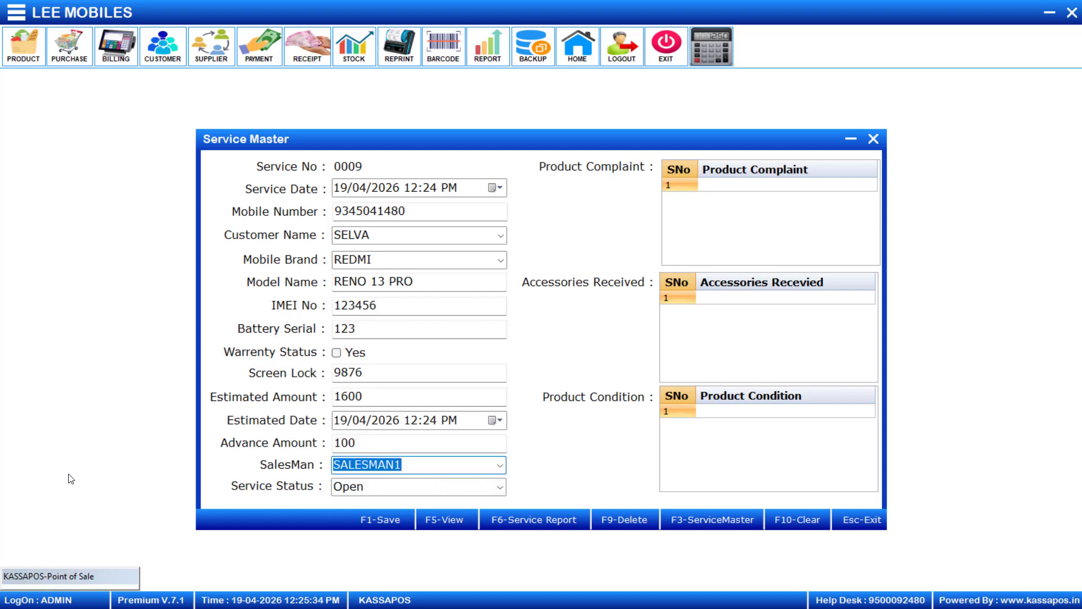
left_click(457, 486)
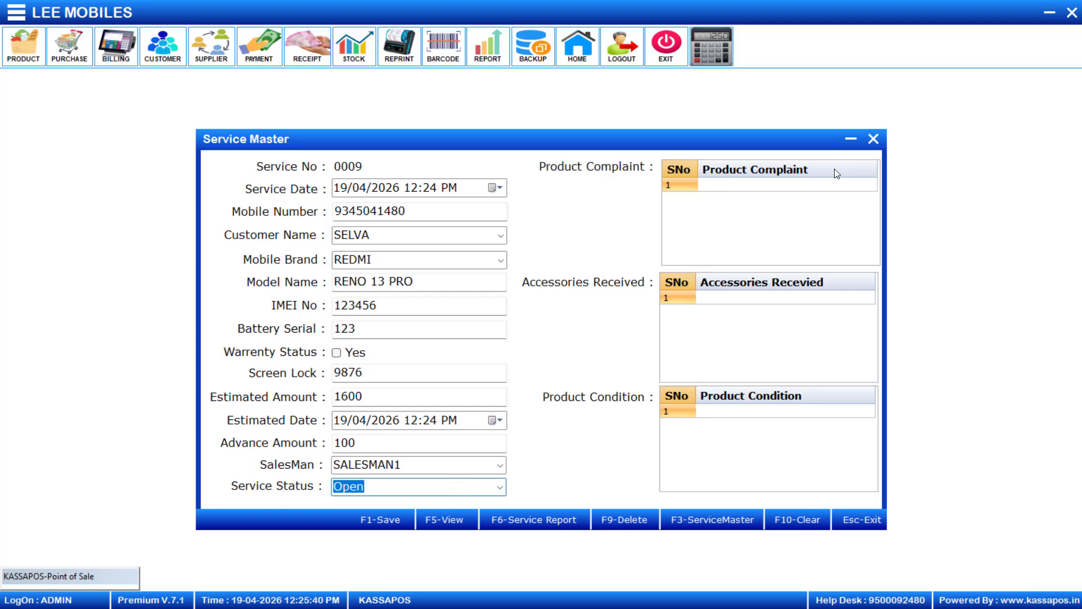
Record complaint DISPLAY PROBELM, accessory SCREEN GAURD and condition DISPLAY SCRATCH in the grids.
left_click(783, 186)
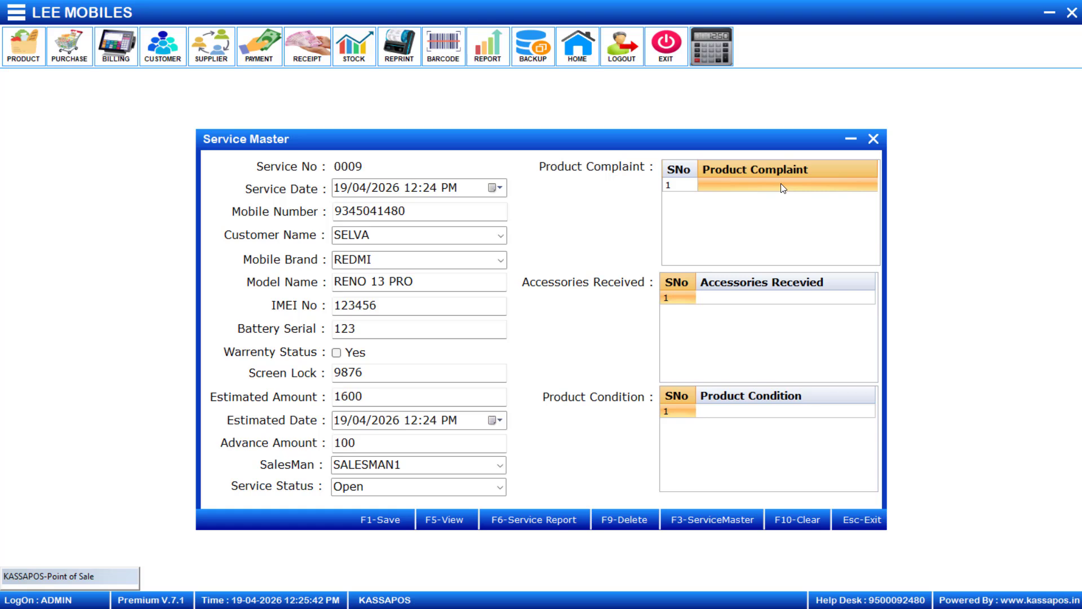
left_click(782, 186)
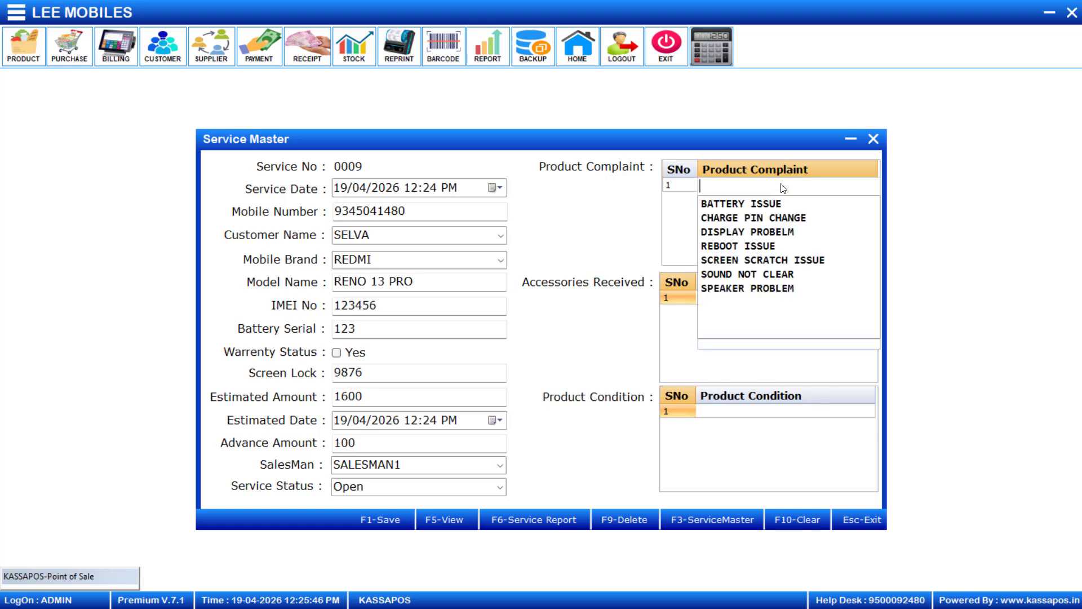
key("Down")
key("Down")
key("Down")
key("Return")
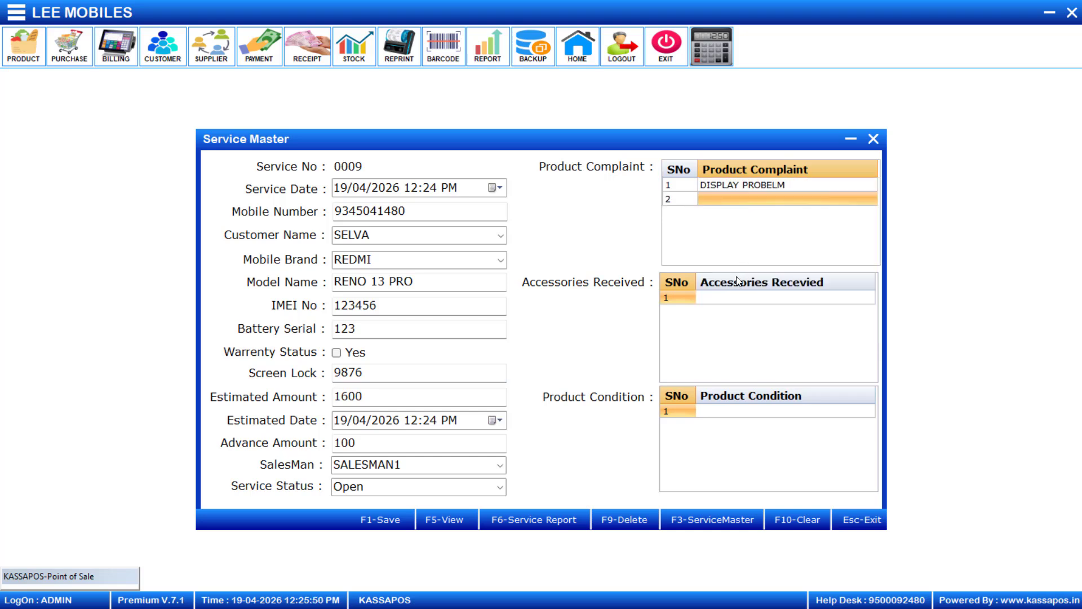
left_click(729, 302)
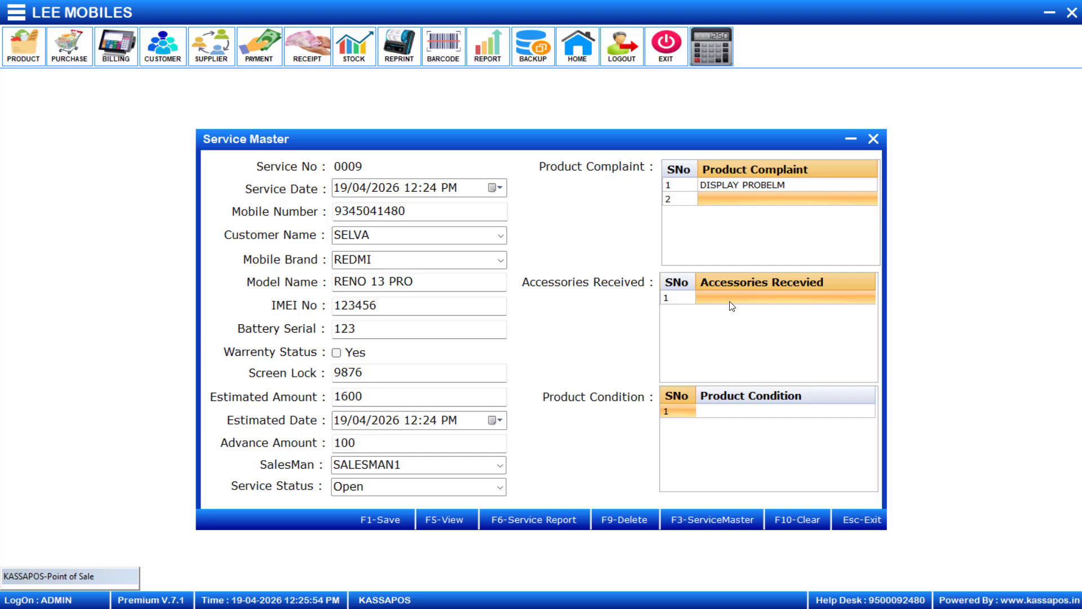
left_click(732, 306)
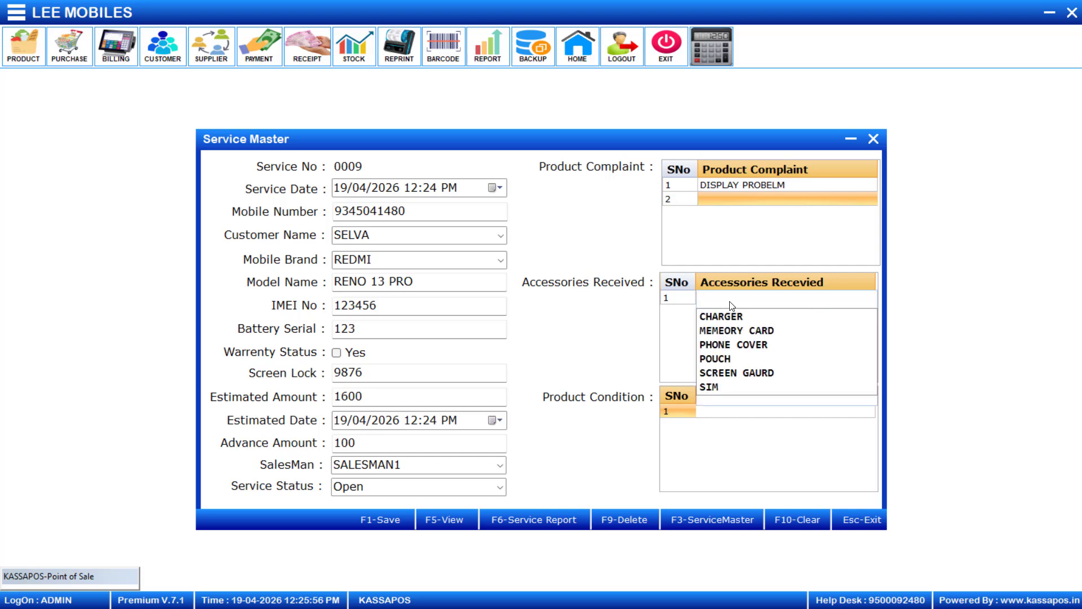
key("Down")
key("Down")
key("Down")
key("Down")
key("Down")
key("Return")
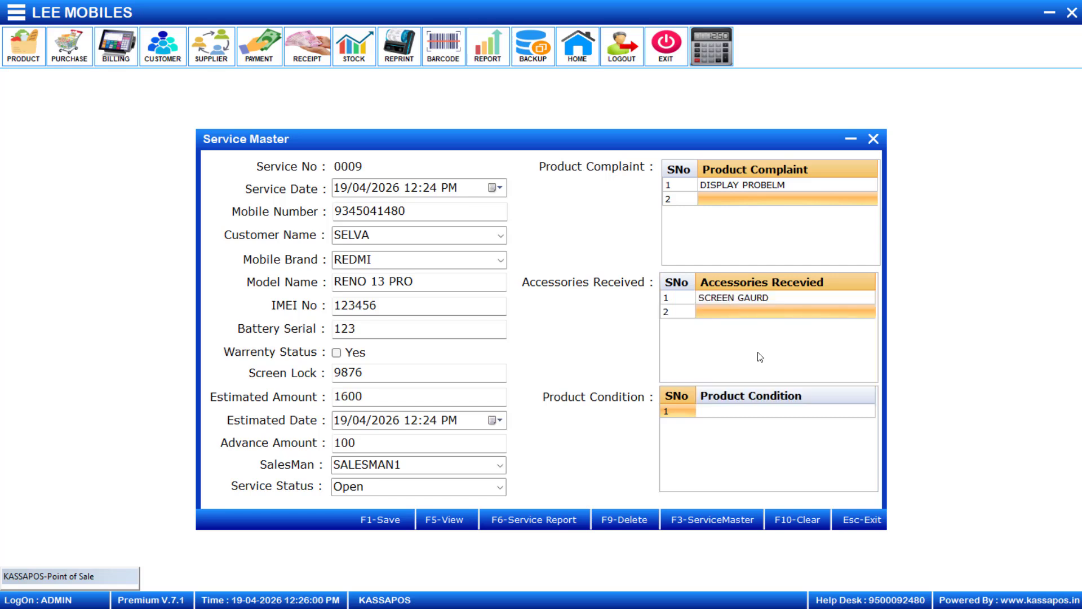
left_click(743, 408)
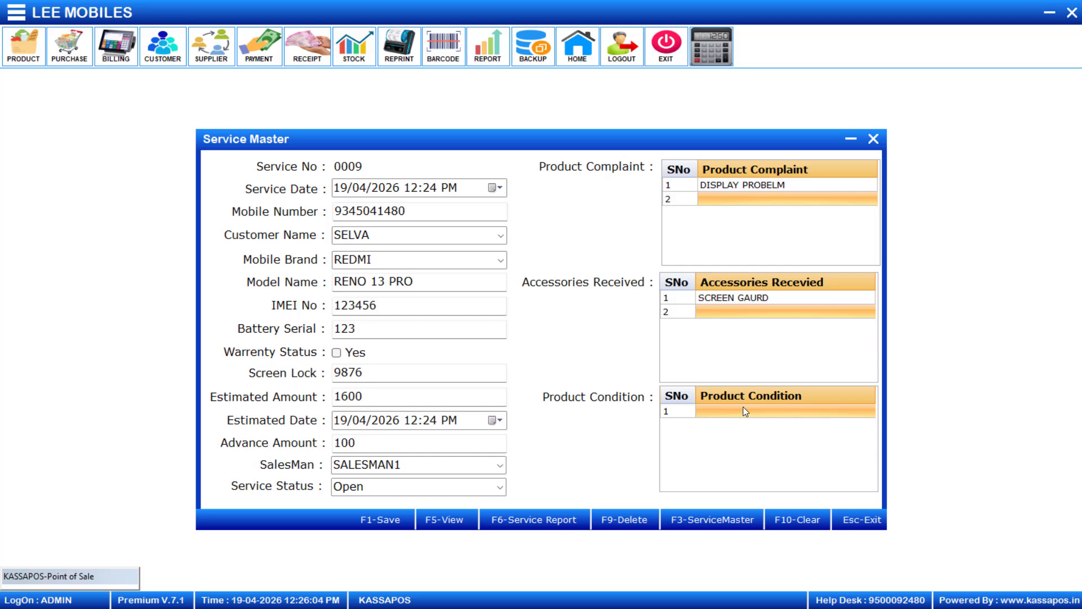
left_click(743, 411)
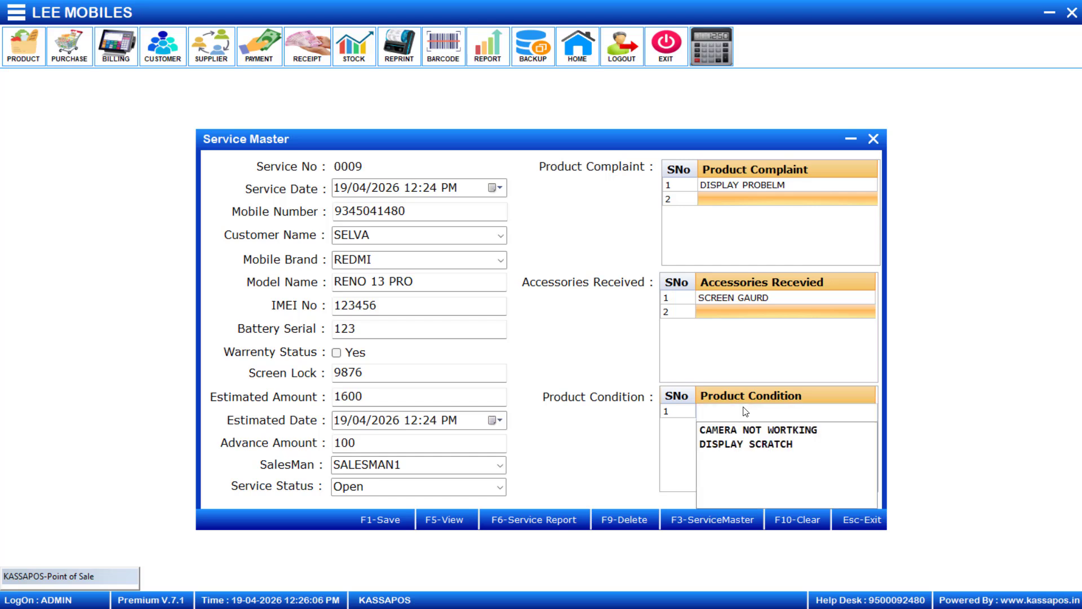
key("Down")
key("Down")
key("Return")
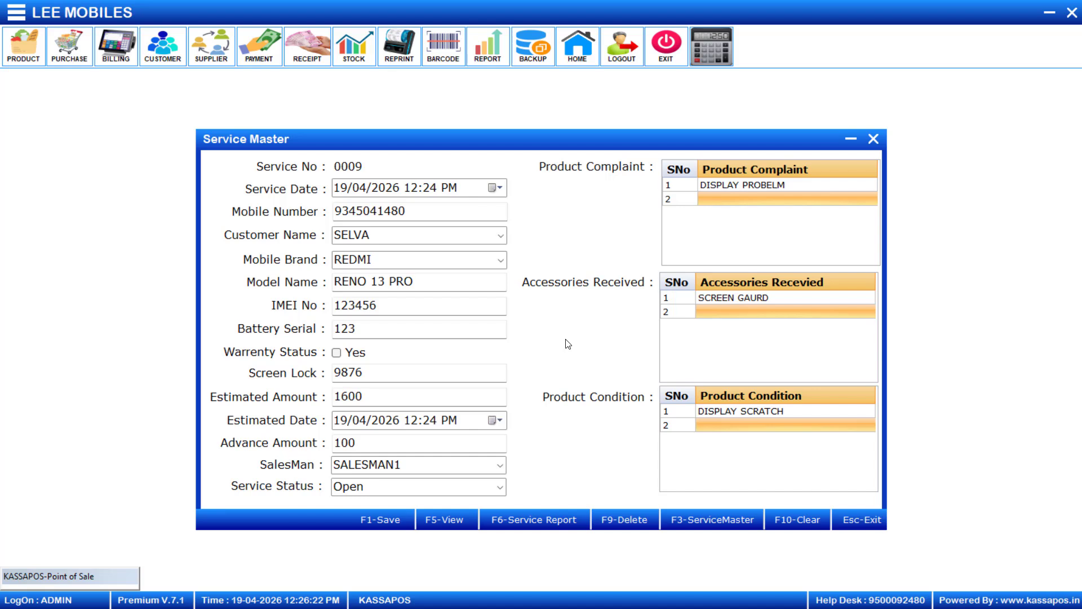
Save service entry 0009, preview its Service Receipt, then close the preview.
key("F1")
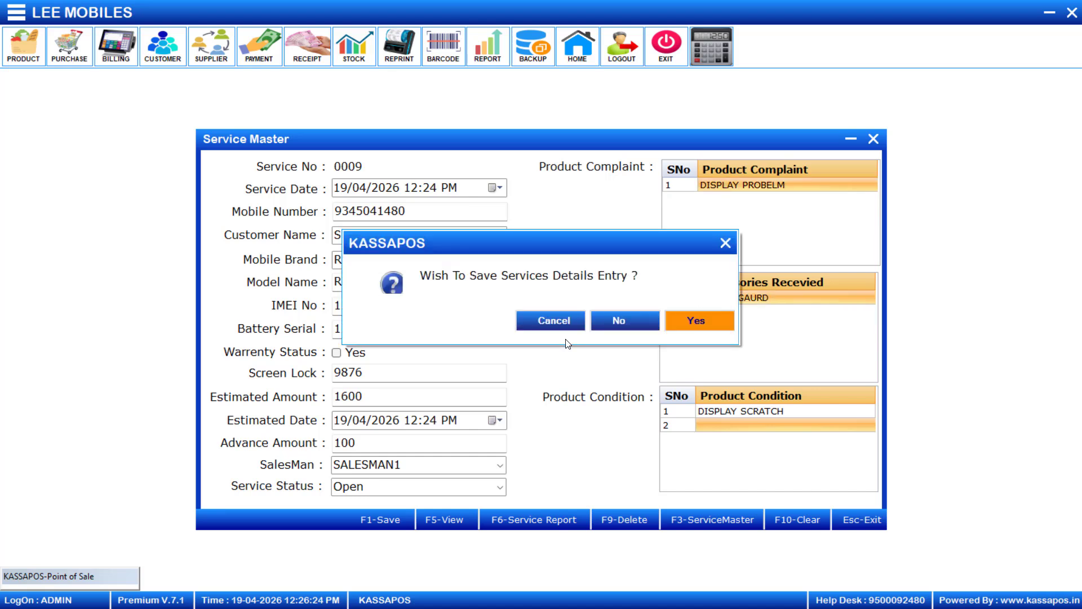
left_click(690, 321)
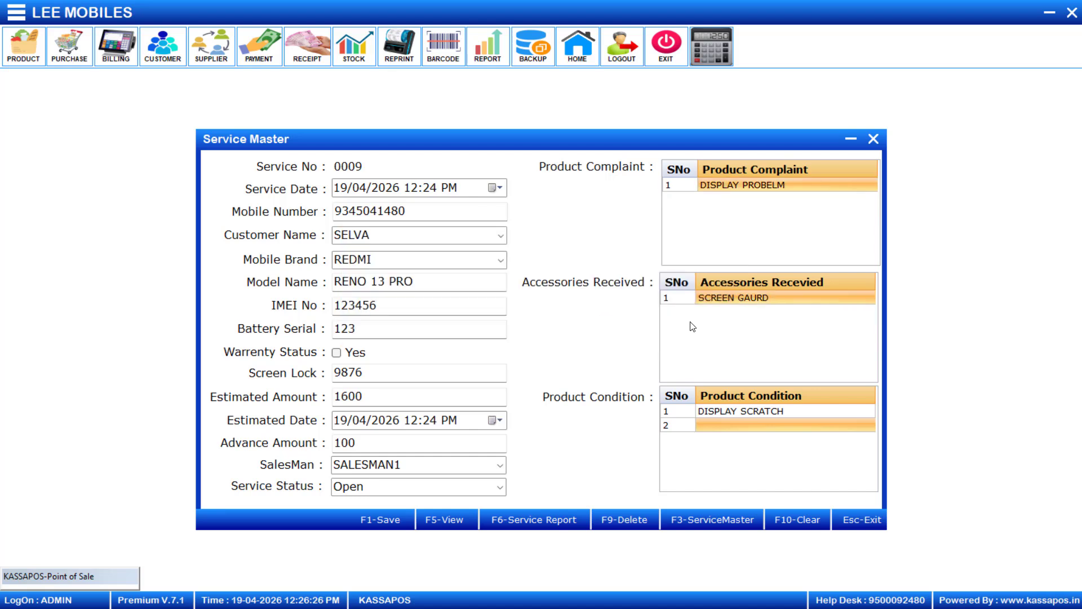
left_click(692, 323)
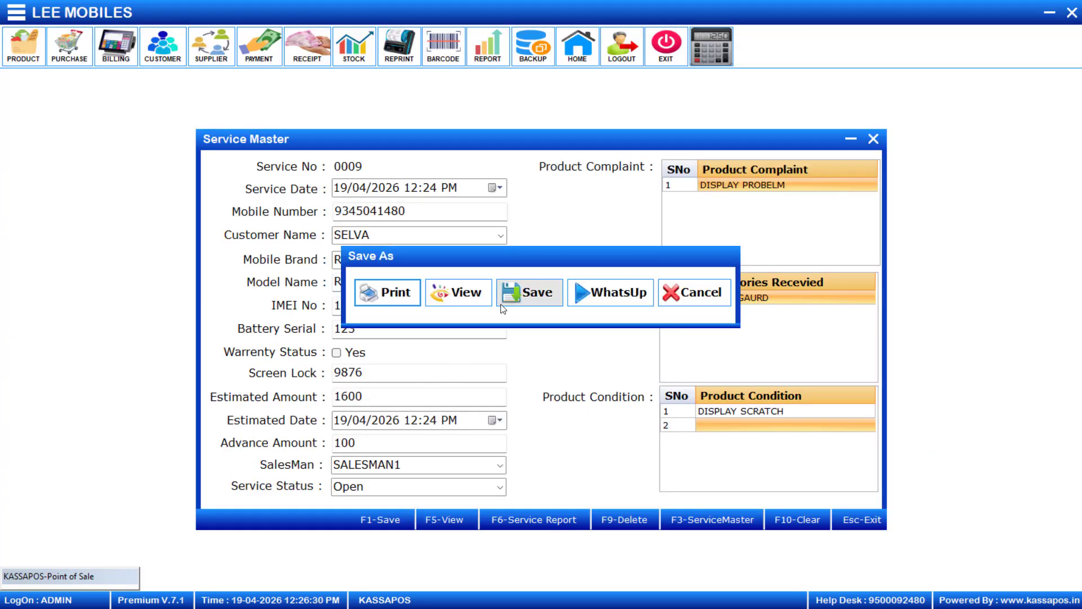
left_click(435, 305)
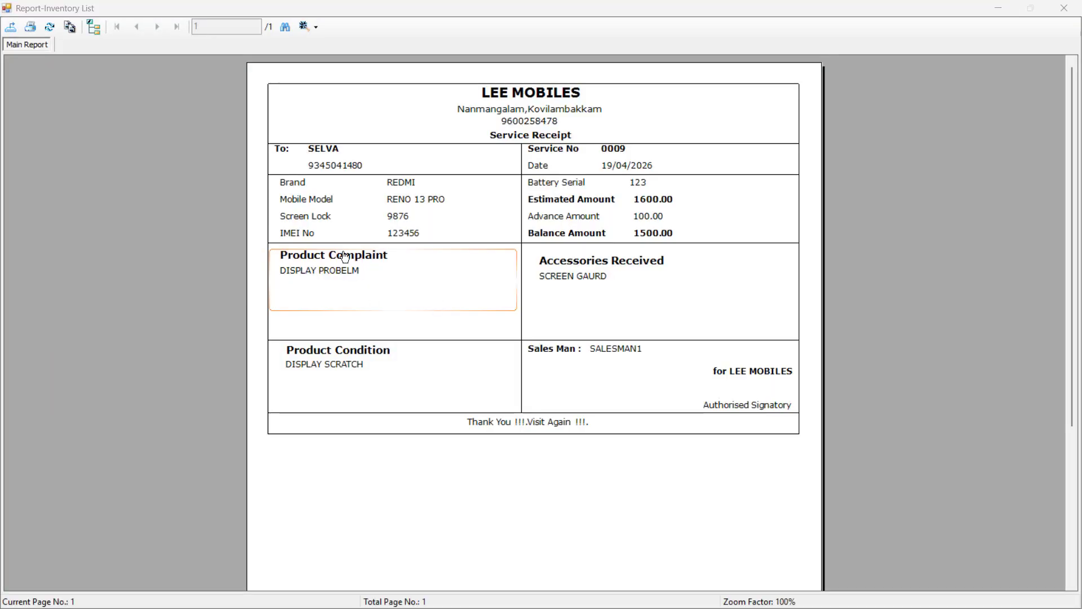
left_click(570, 165)
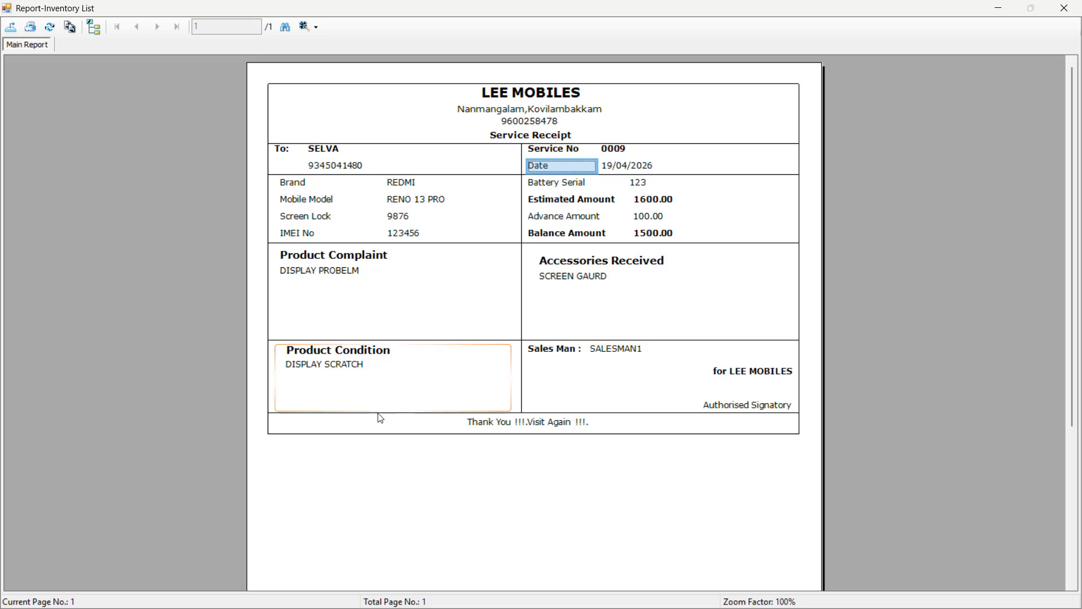
key("Escape")
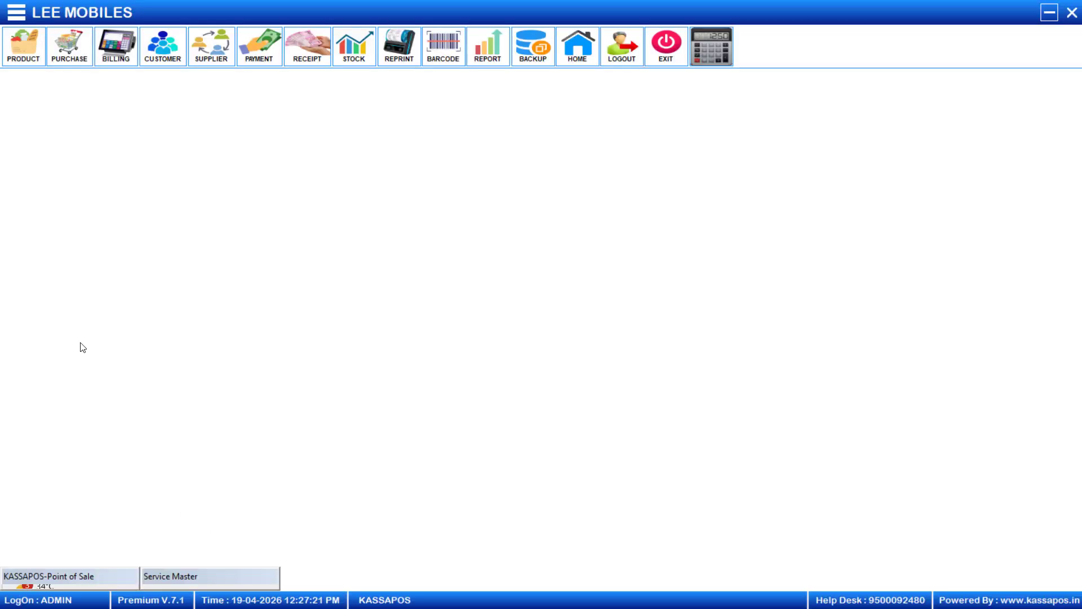
In the pending mobile service list, change service 0009's status to InProcess.
left_click(15, 19)
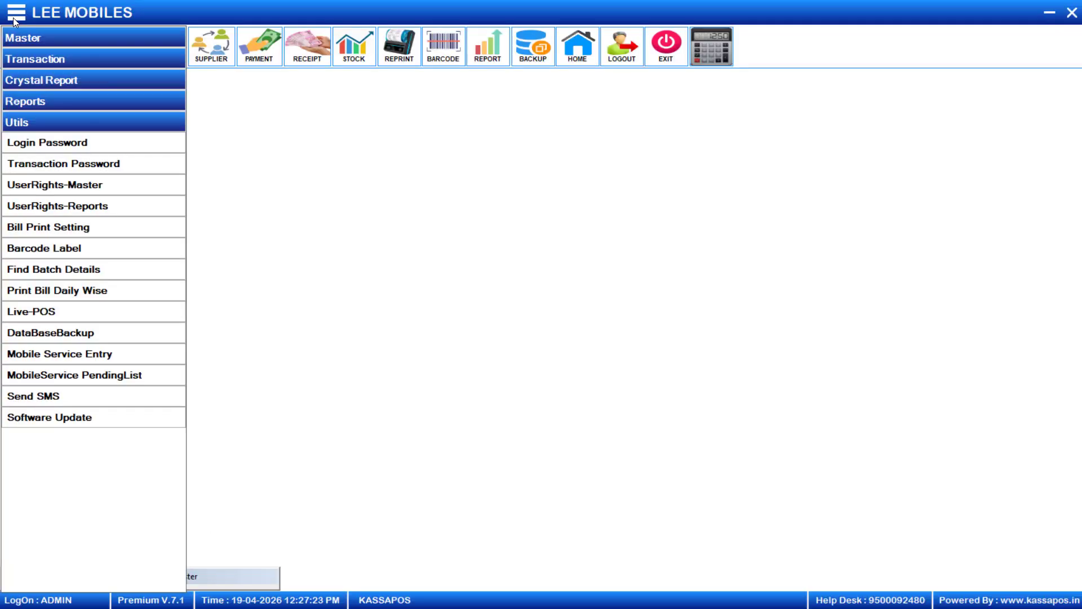
left_click(106, 377)
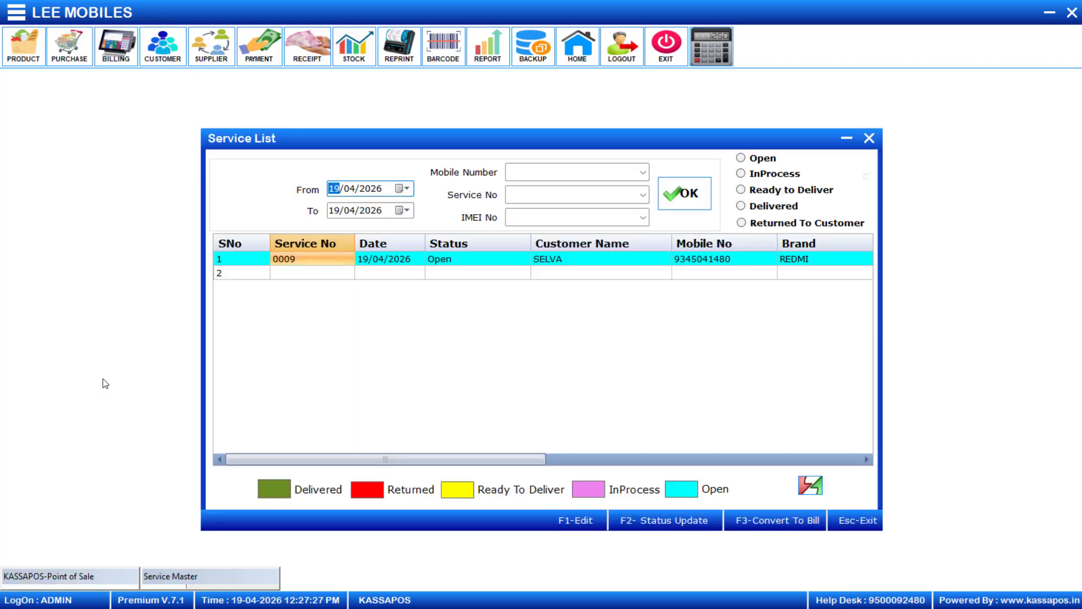
left_click(440, 263)
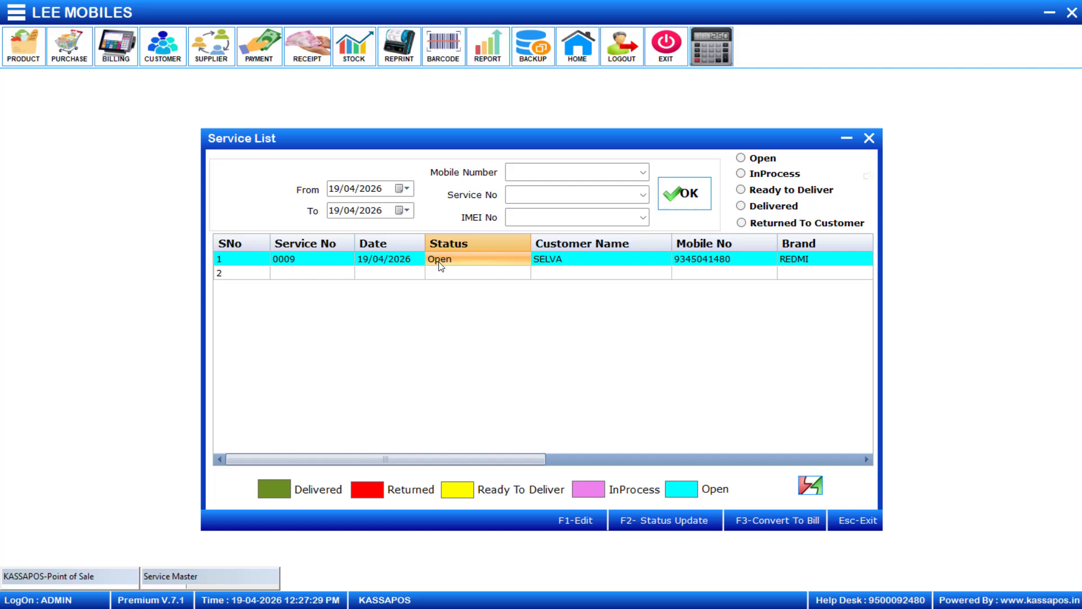
left_click(525, 260)
key("Down")
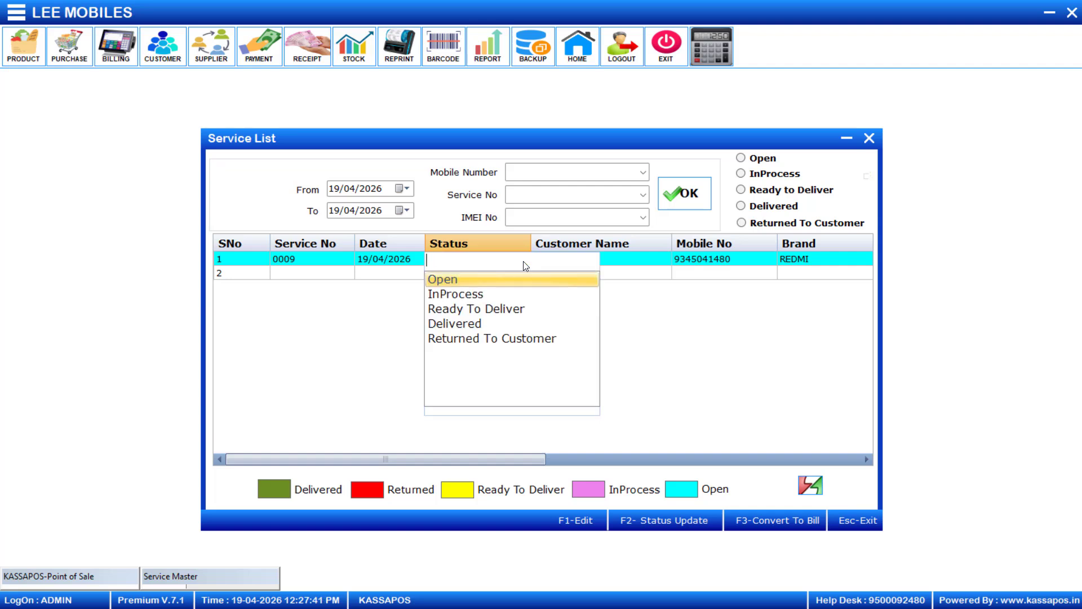
key("Down")
key("Return")
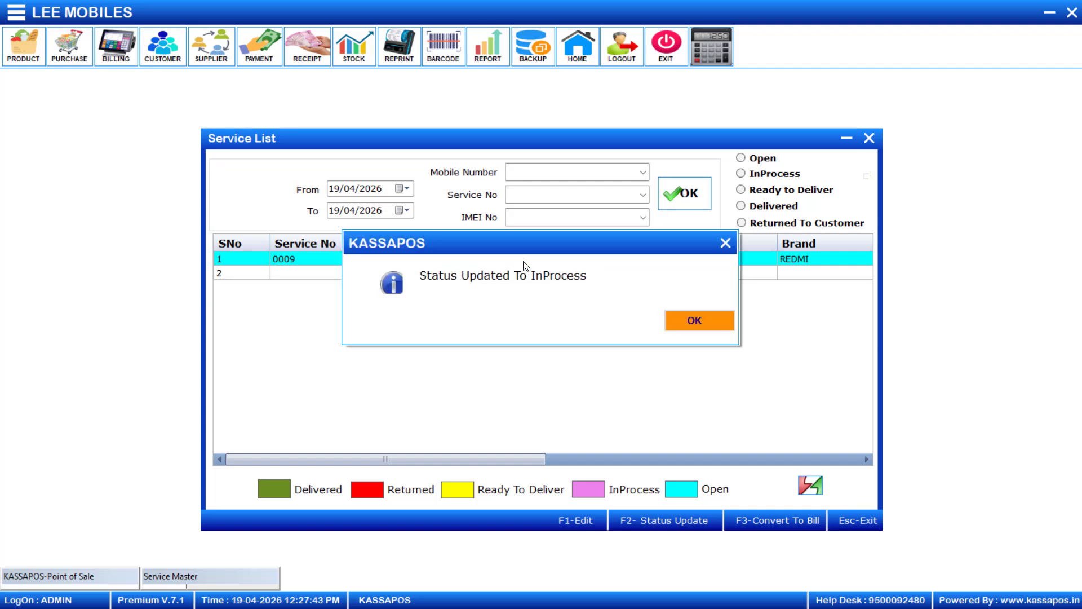
left_click(692, 323)
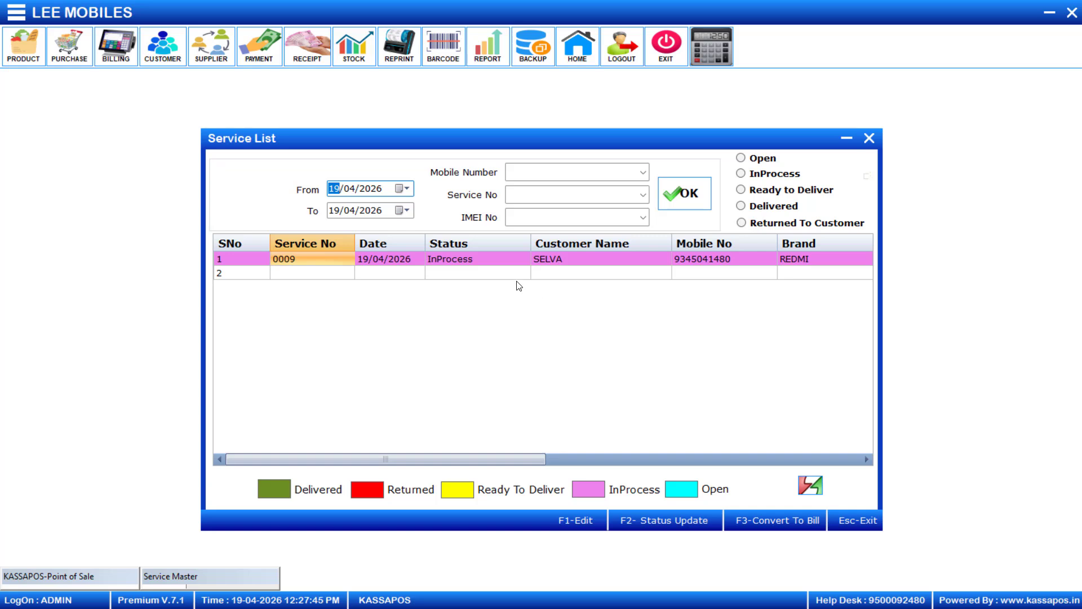
Change service 0009's status to Ready To Deliver.
left_click(483, 259)
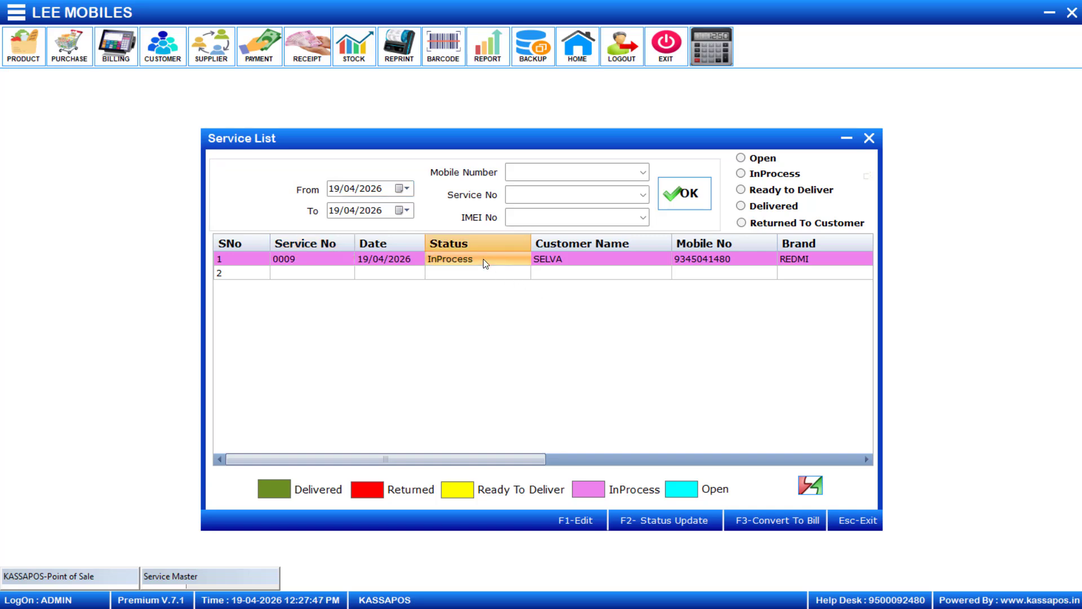
left_click(482, 258)
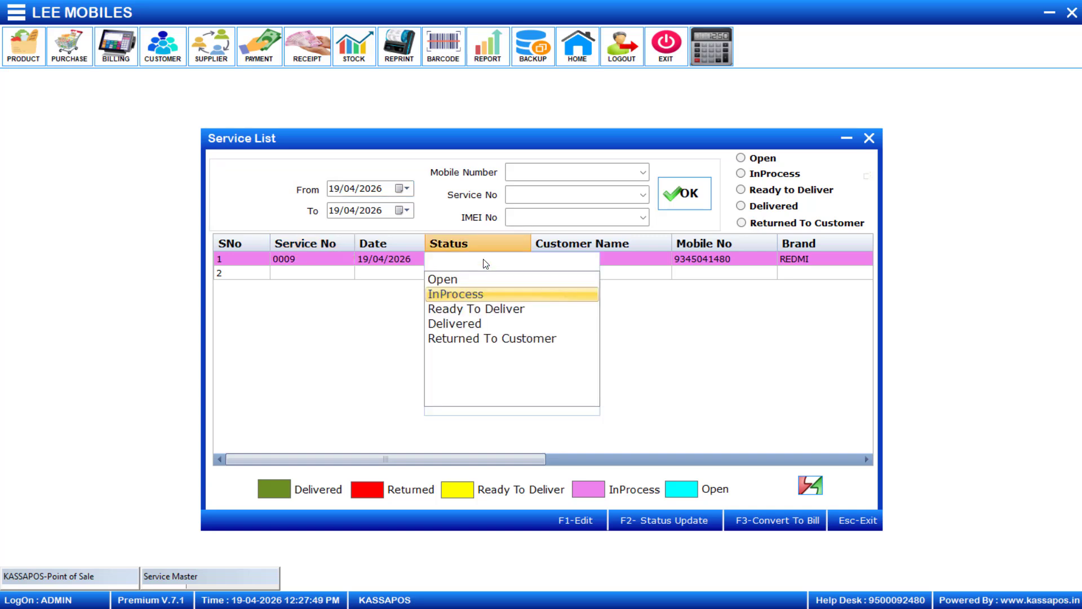
key("Down")
key("Return")
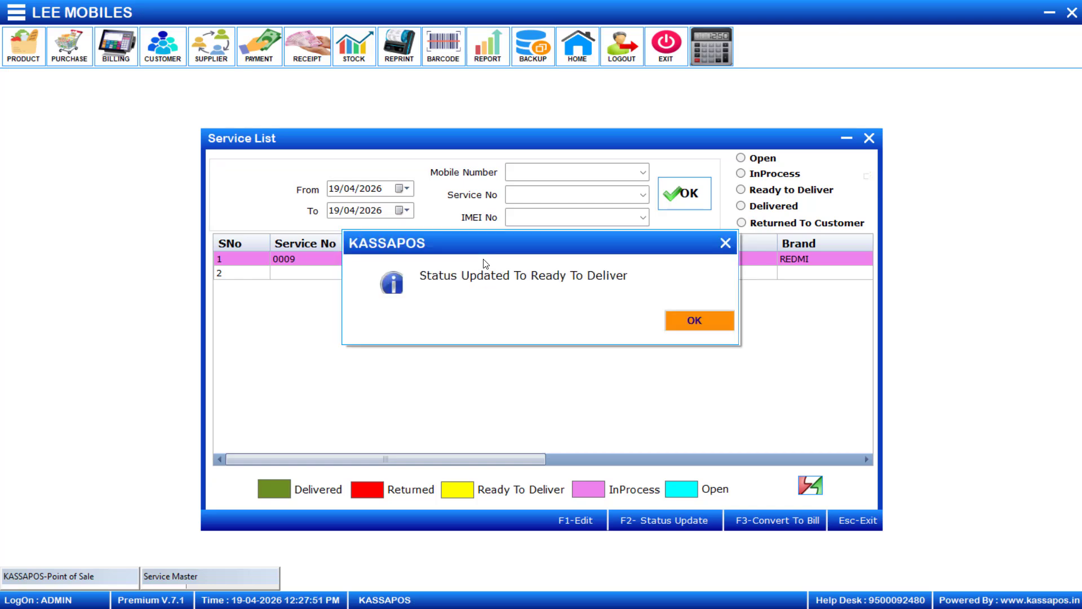
left_click(695, 314)
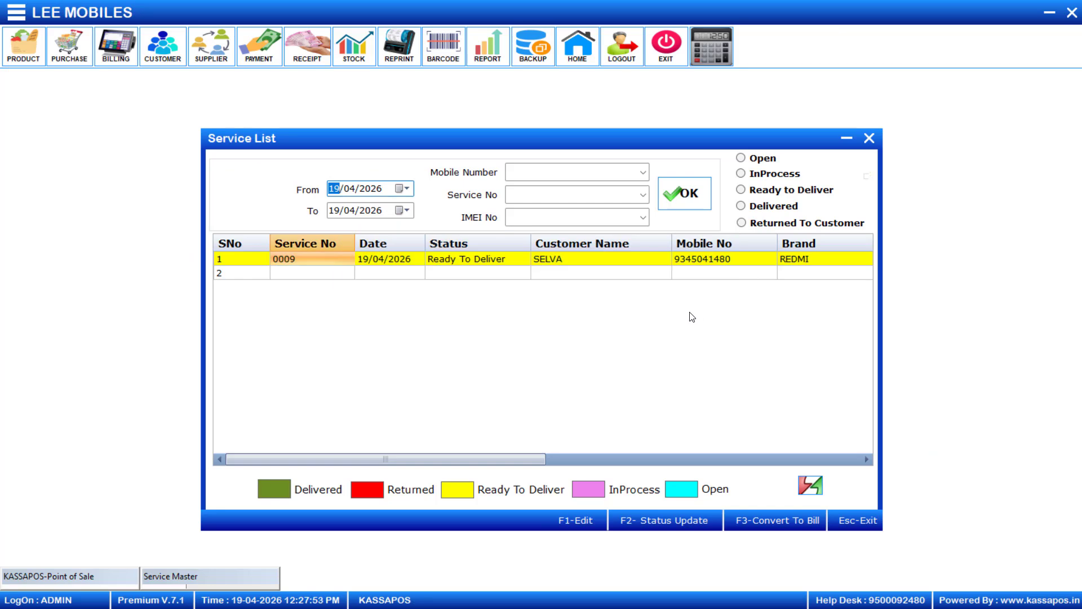
Try setting service 0009 to Delivered, which triggers the bill-convert-first warning.
left_click(471, 259)
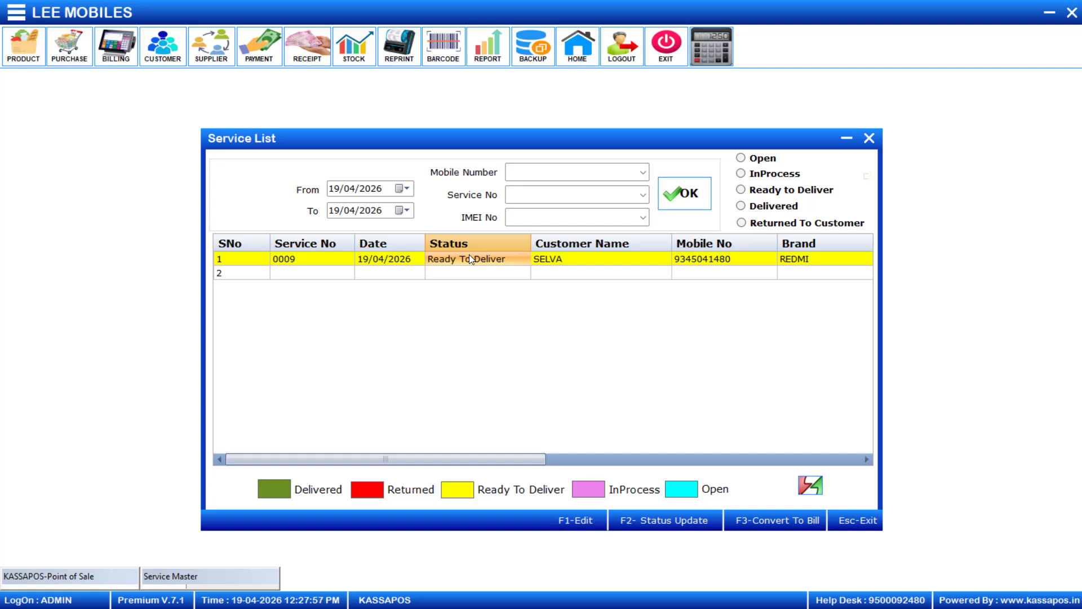
left_click(469, 257)
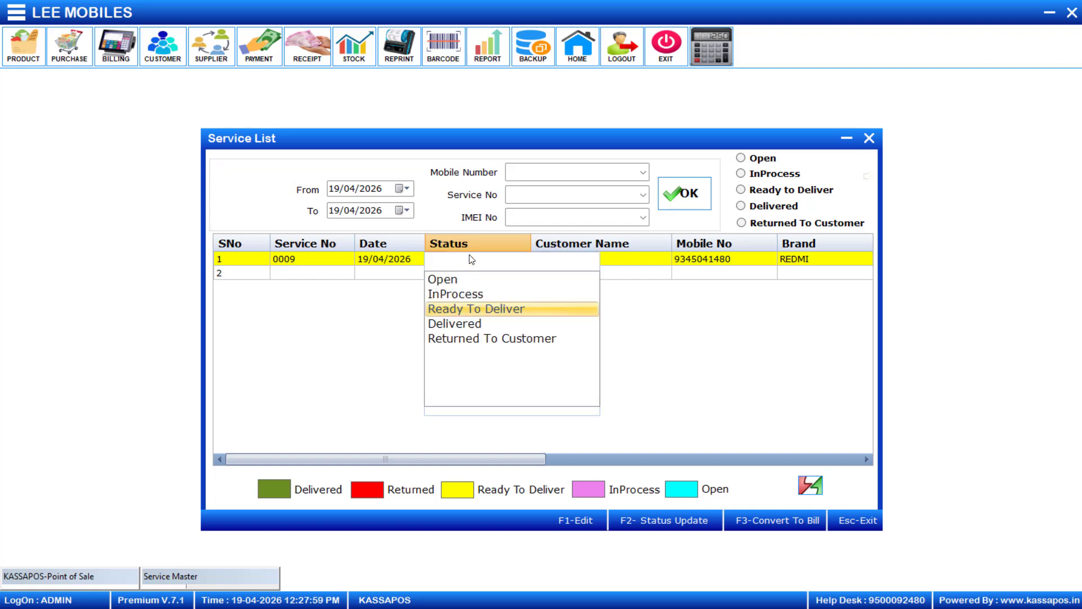
key("Down")
key("Return")
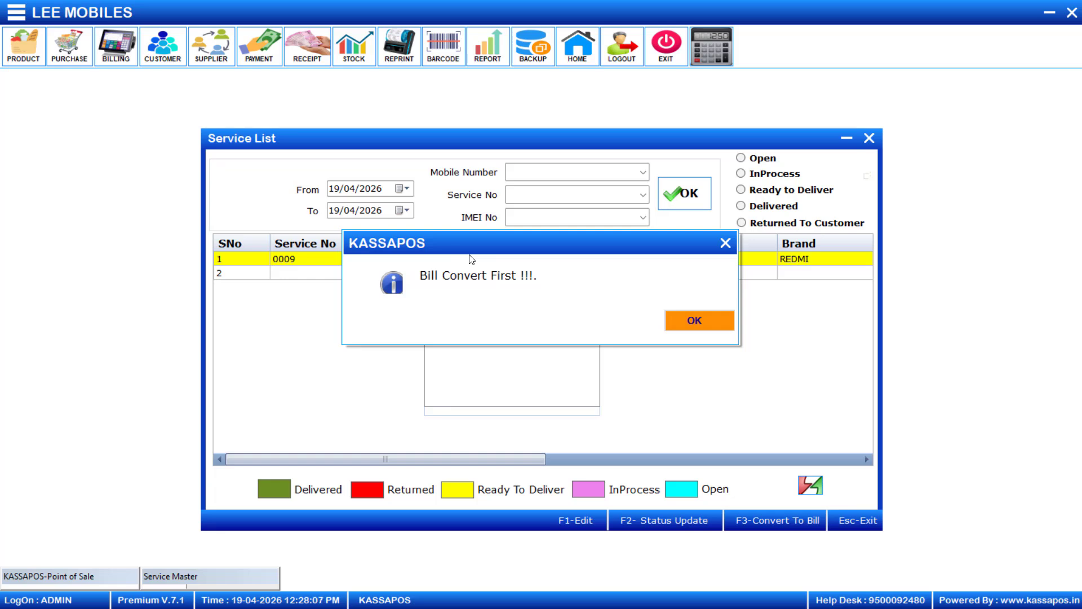
Convert service job 0009 into a bill and load product code 5, MOBILE SERIVES CHARGES.
left_click(693, 320)
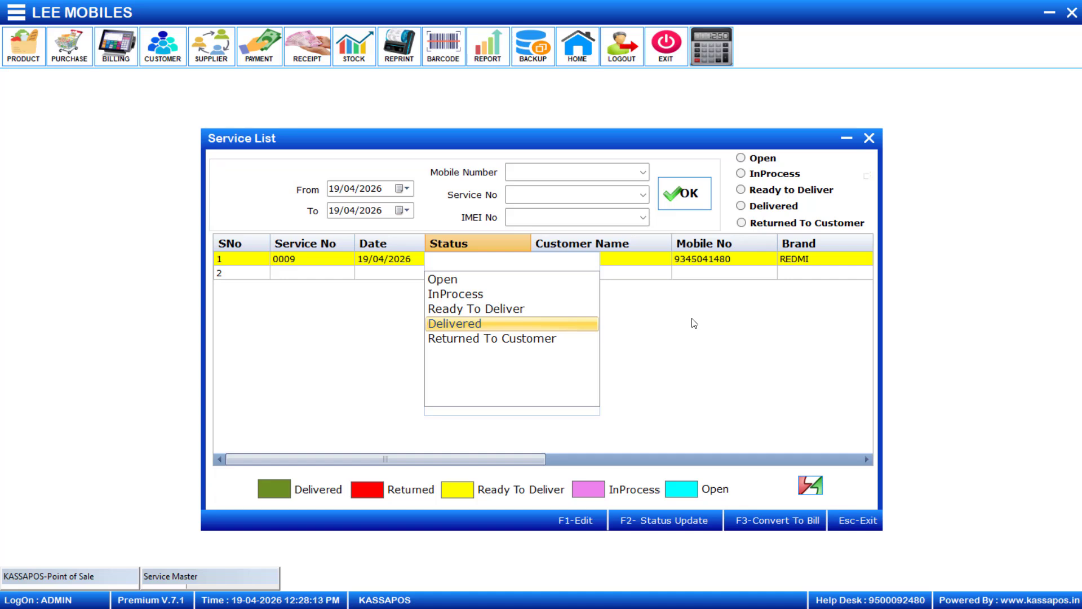
key("Return")
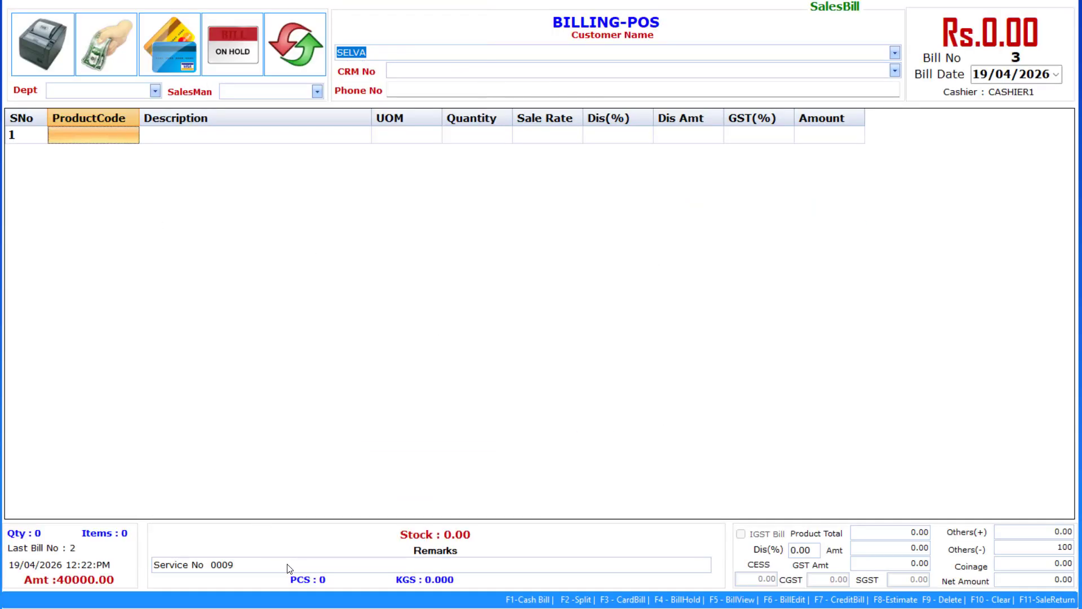
type("5")
key("Return")
Set the service charge line to quantity 1 at rate 1500.
left_click(467, 142)
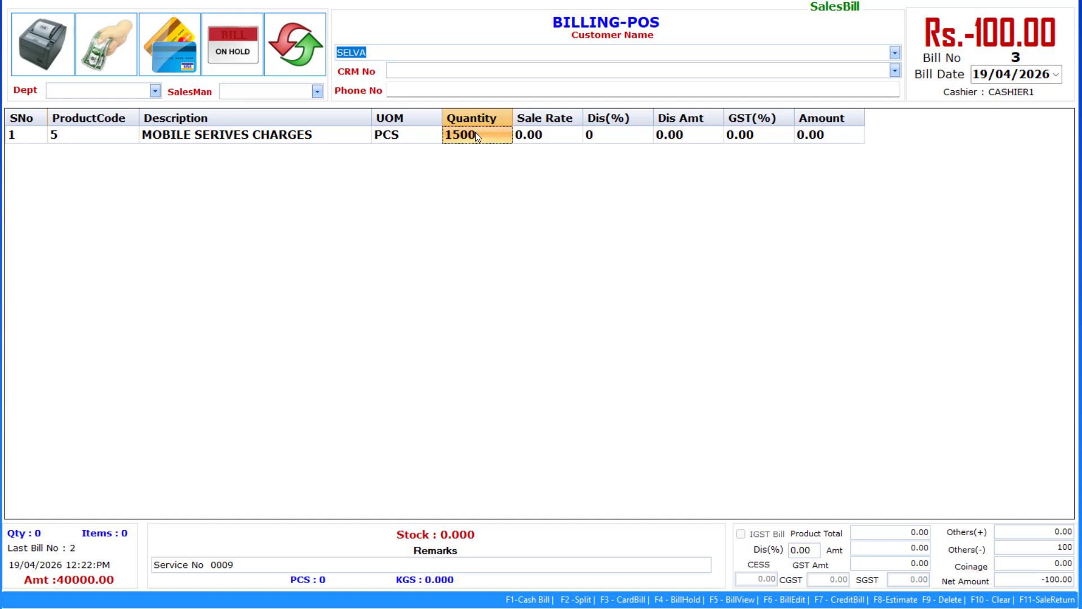
key("Return")
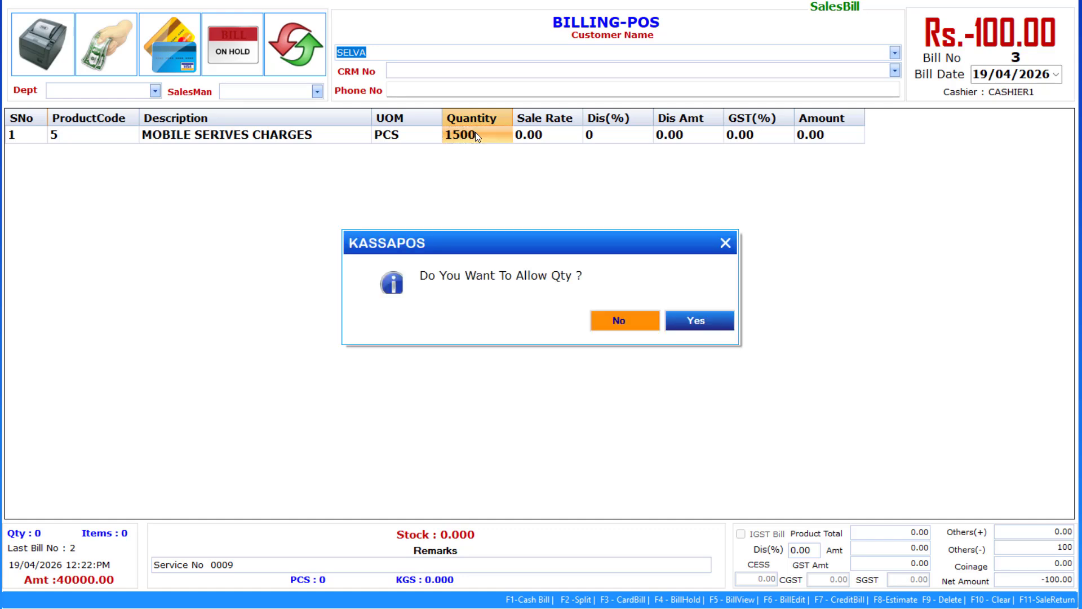
left_click(611, 316)
type("1")
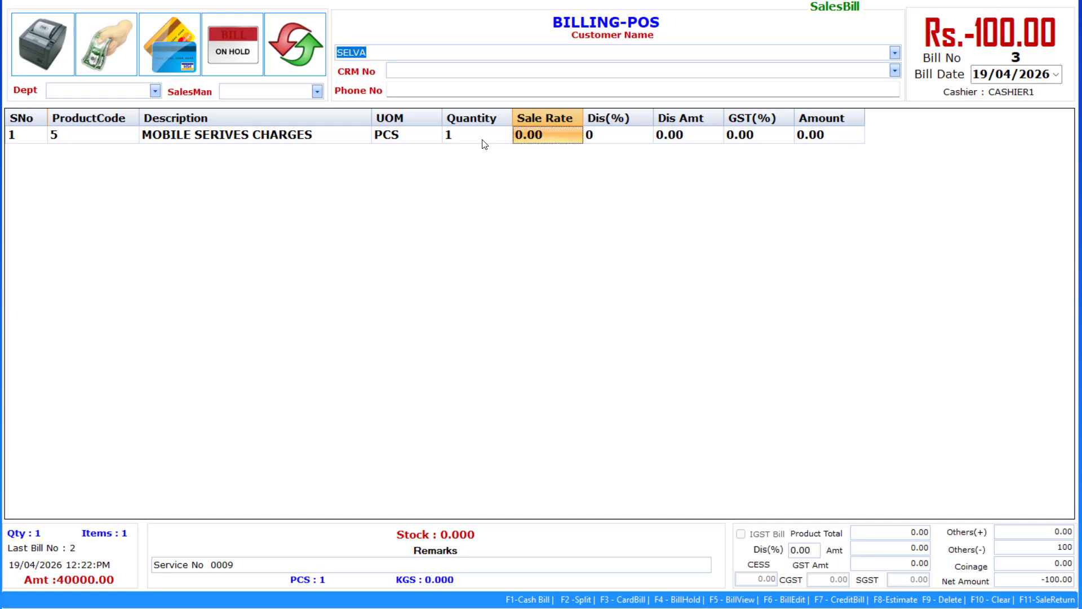
type("1500")
key("Return")
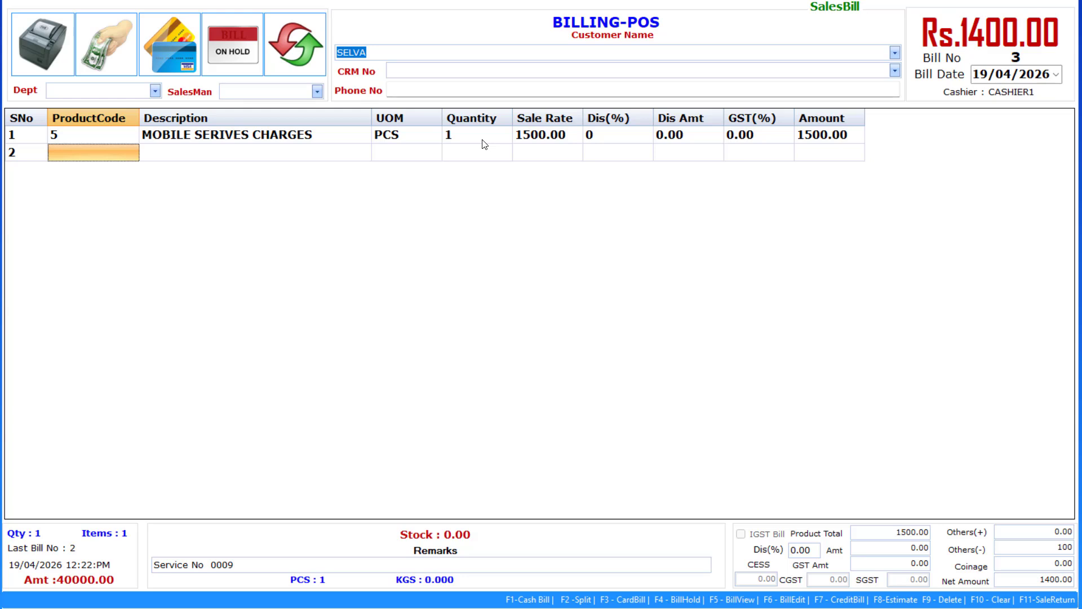
Save bill 3 without printing, preview it, then close the billing screen.
key("F1")
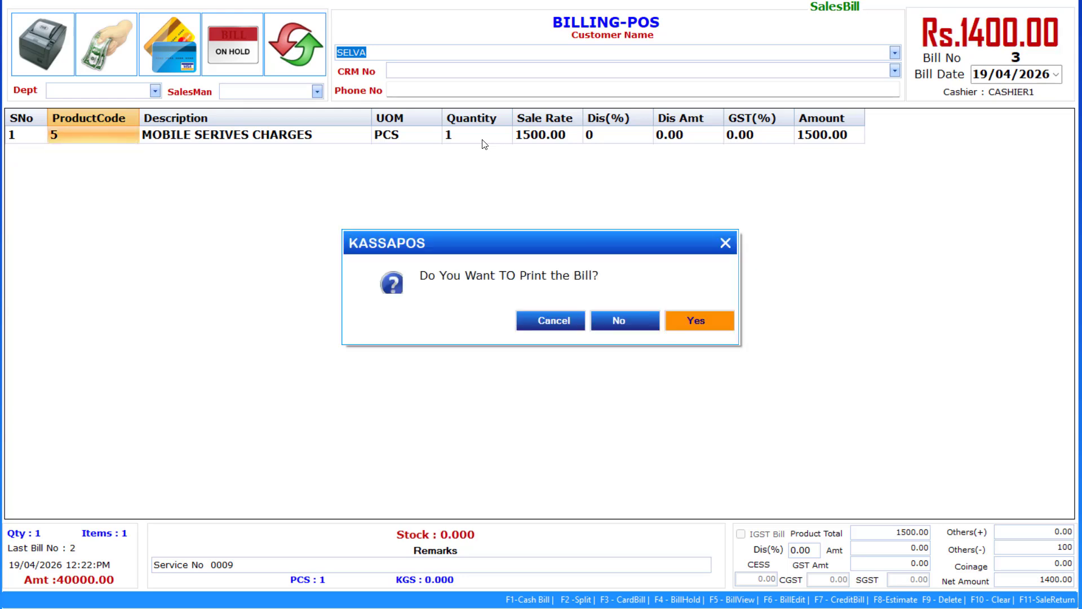
left_click(617, 324)
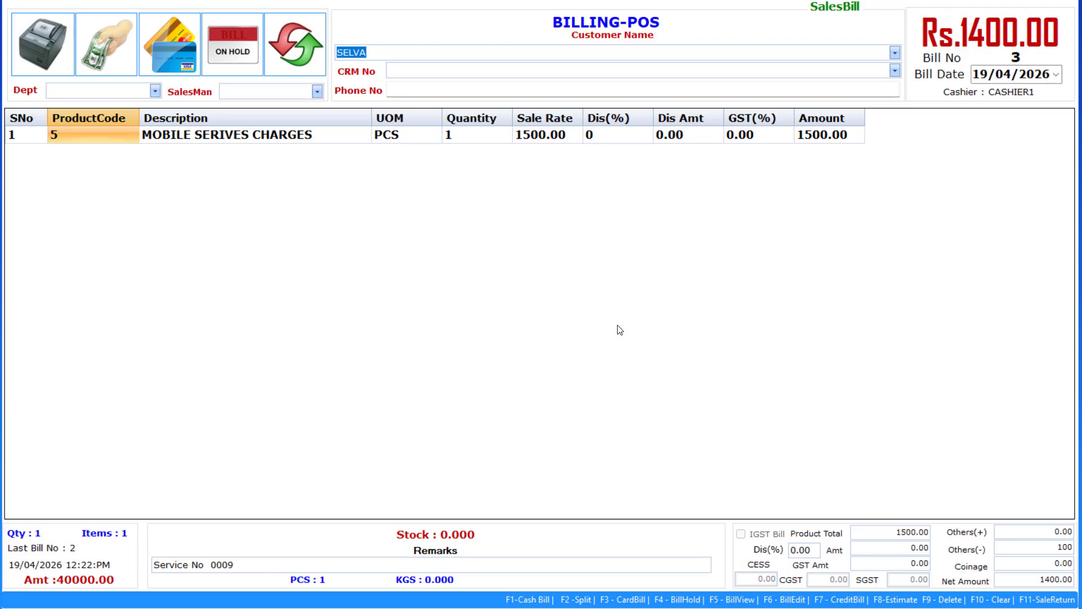
left_click(468, 293)
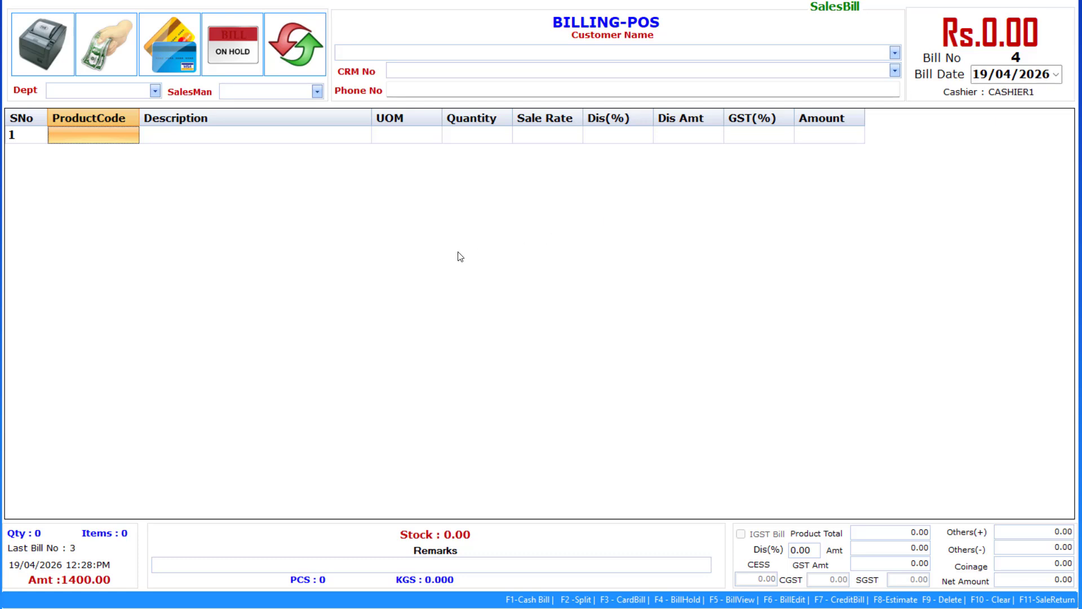
key("Escape")
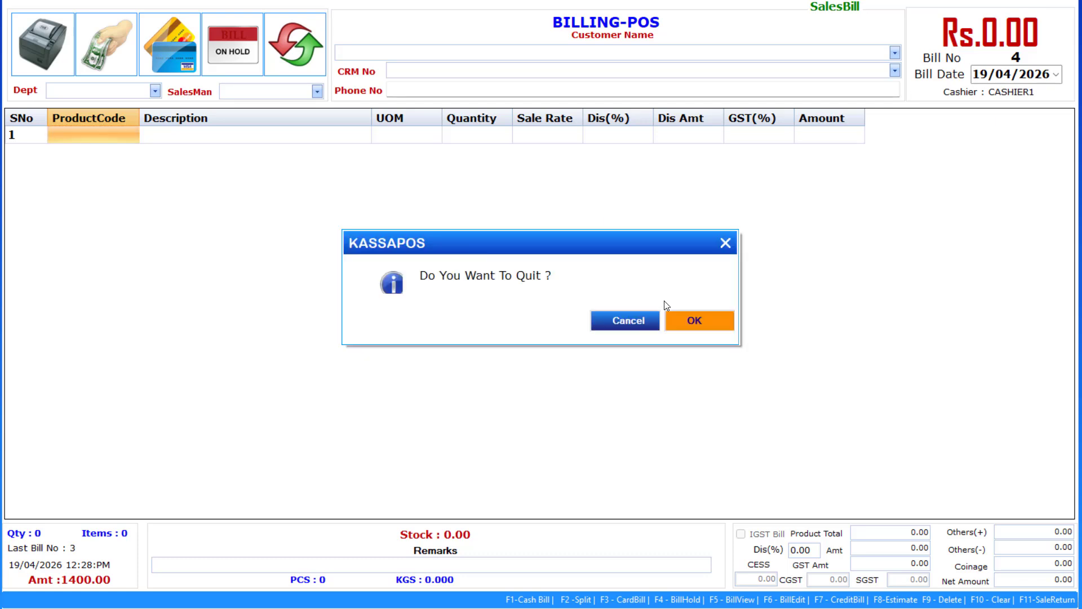
Quit the billing screen and minimize the service list, POS and Excel windows to reveal the invoice preview.
left_click(705, 325)
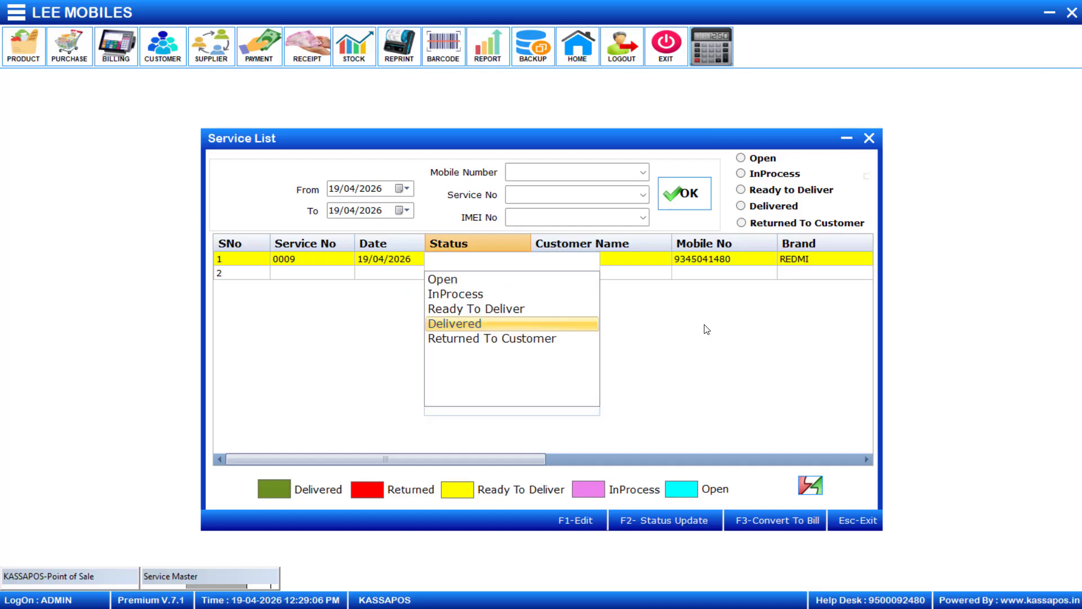
left_click(845, 139)
left_click(1049, 12)
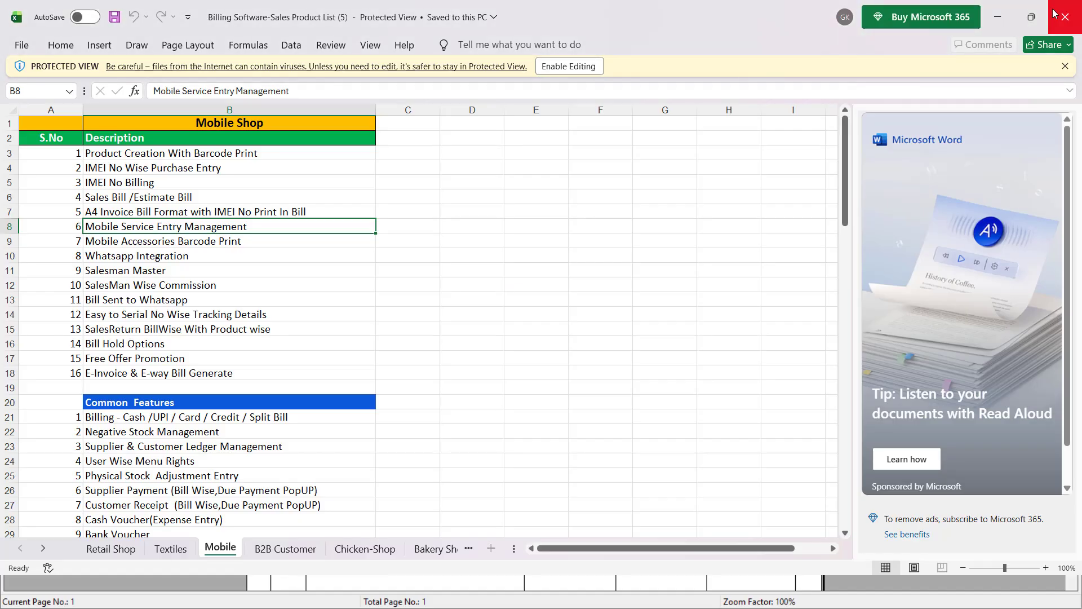
left_click(1005, 18)
Review the bill 3 invoice, pointing out the 1500.00 service charge rate and the customer's phone number.
scroll(590, 269, "down", 3)
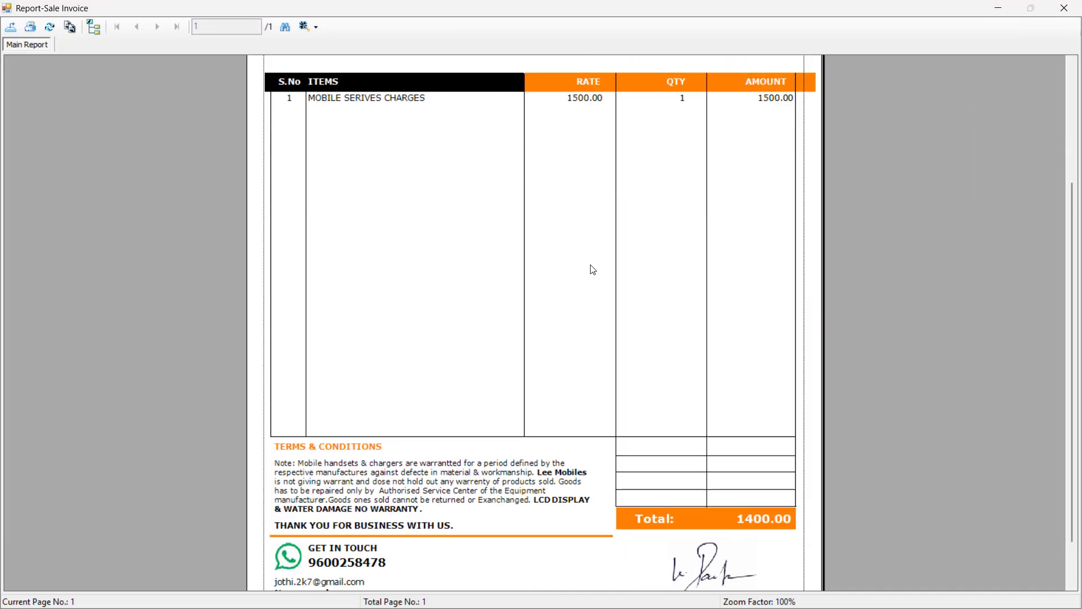
scroll(589, 268, "up", 3)
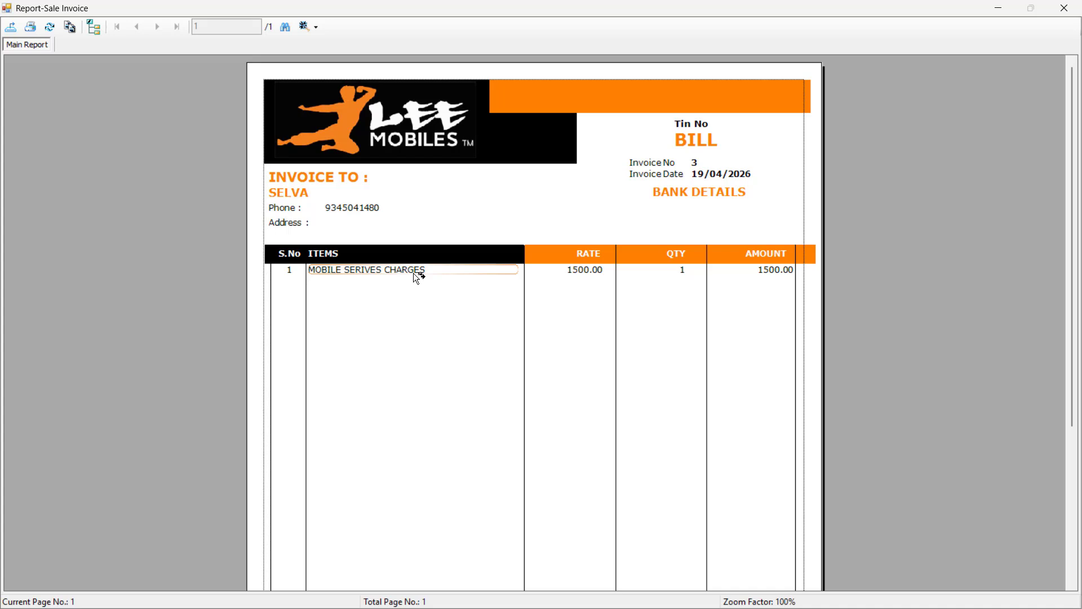
left_click(584, 271)
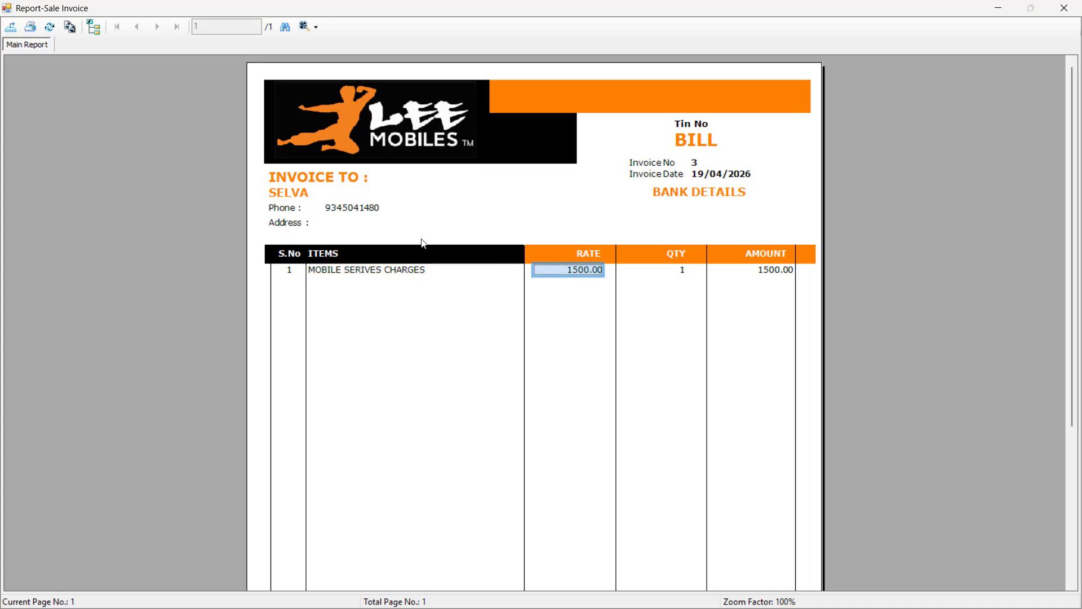
left_click(354, 210)
scroll(589, 292, "down", 3)
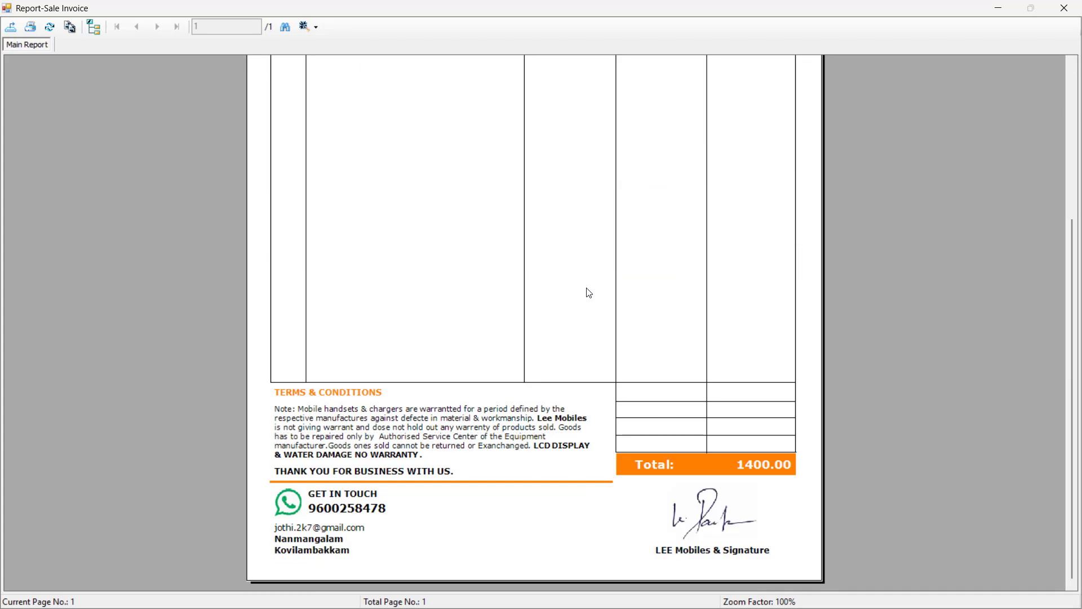
scroll(589, 293, "up", 3)
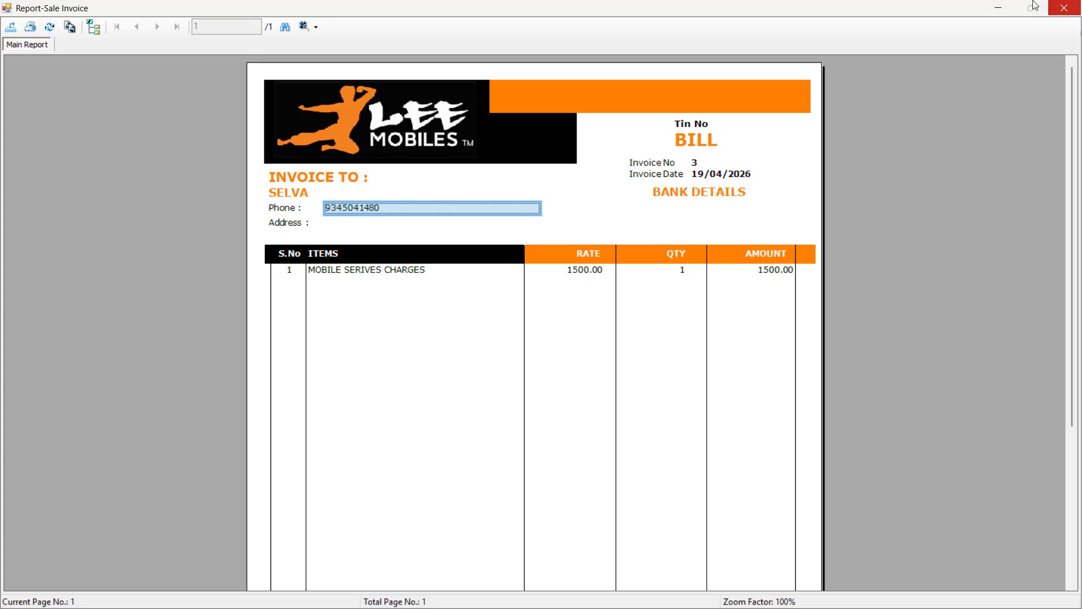
Minimize the invoice report and restore the LEE MOBILES main window from the taskbar.
left_click(998, 6)
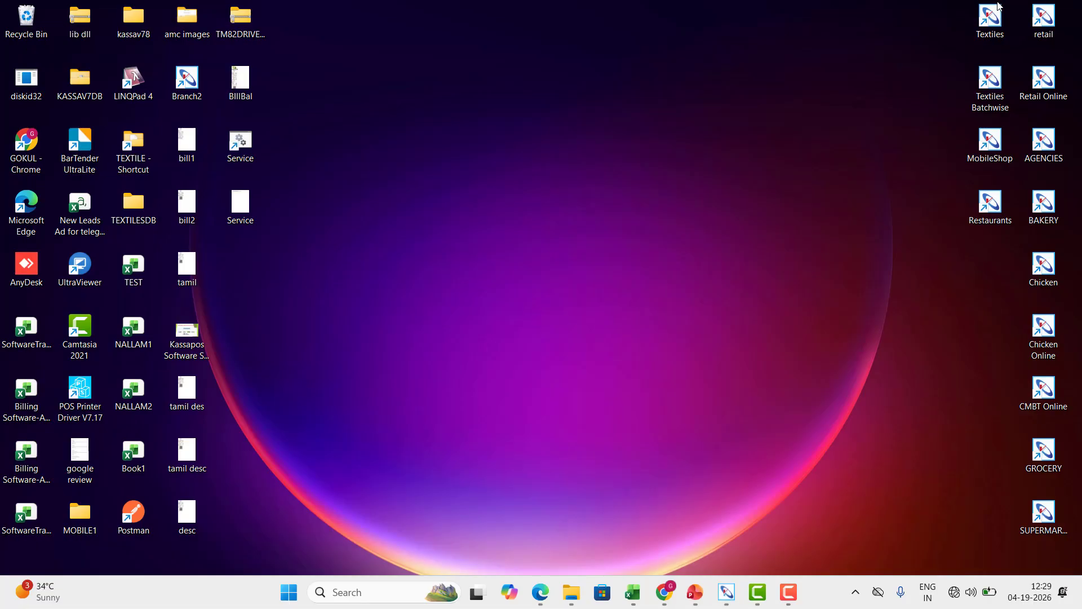
mouse_move(725, 594)
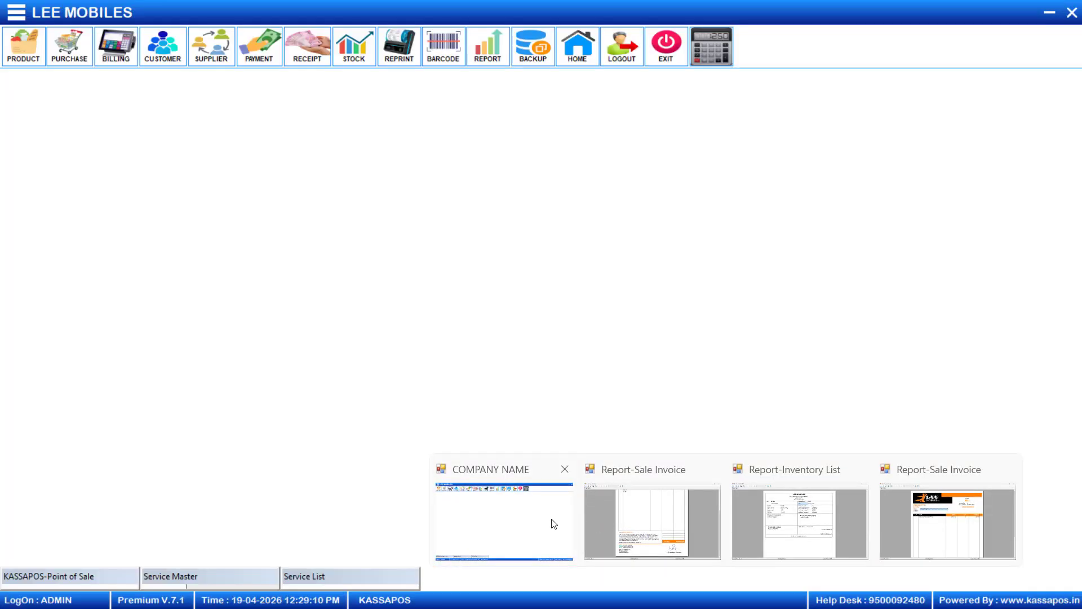
left_click(553, 522)
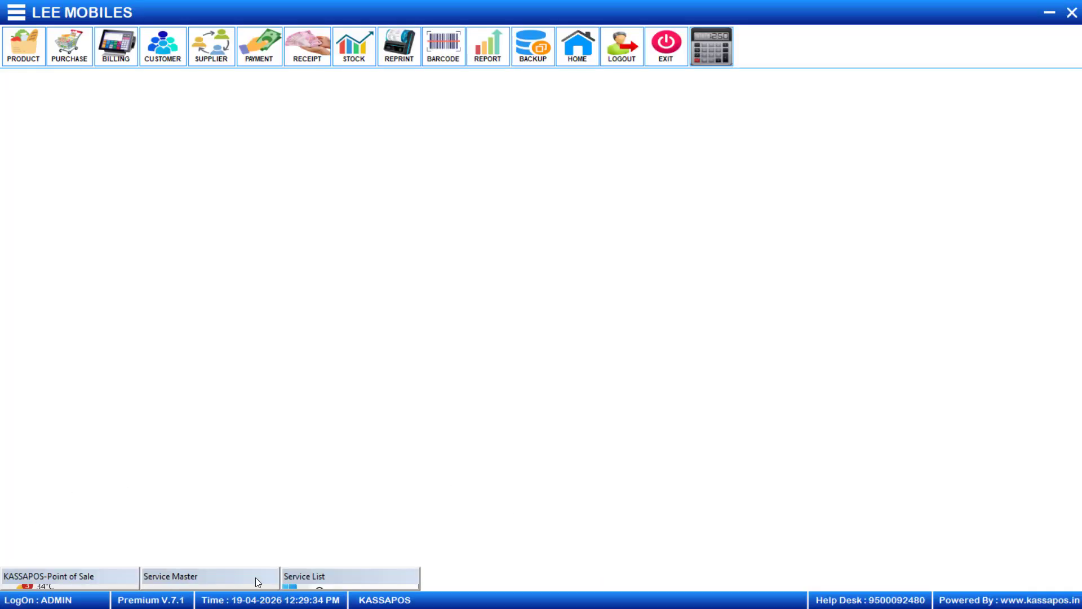
Set service 0009's status to Delivered in Utils > MobileService PendingList and confirm the message.
left_click(16, 12)
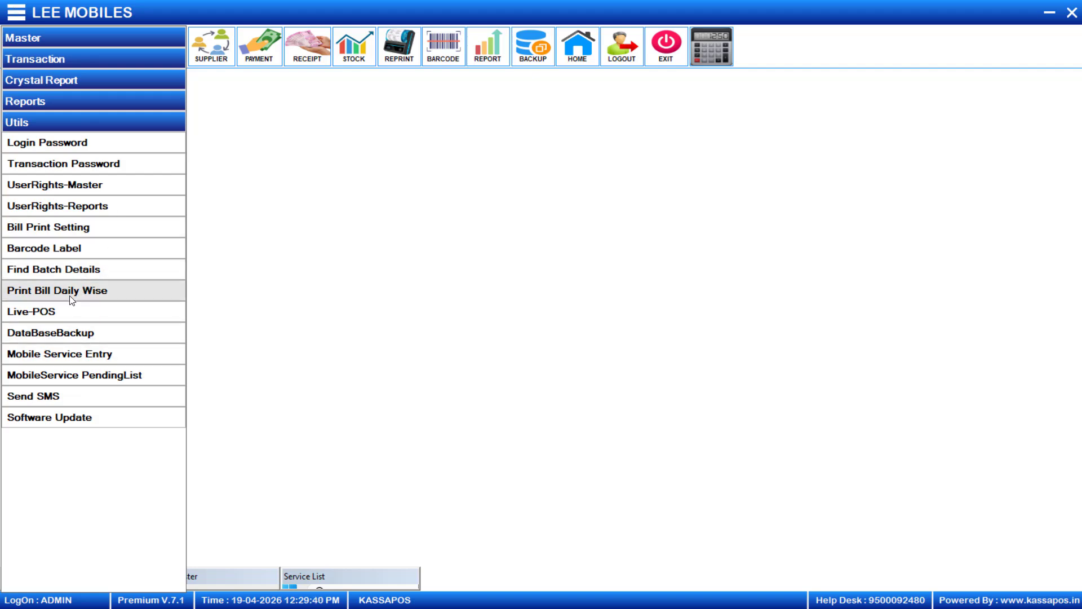
left_click(95, 379)
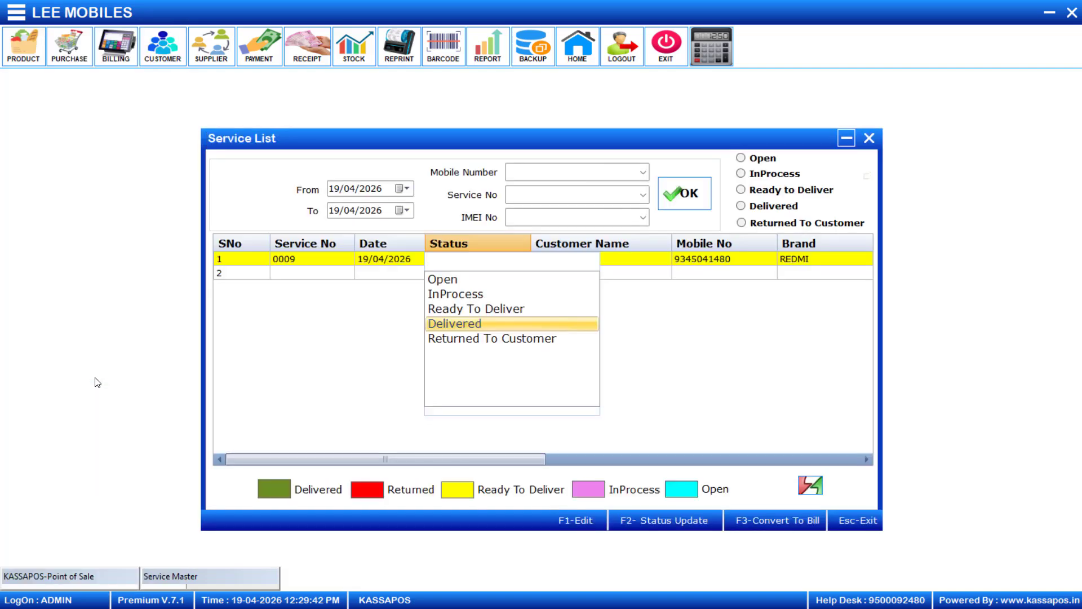
left_click(482, 324)
key("Return")
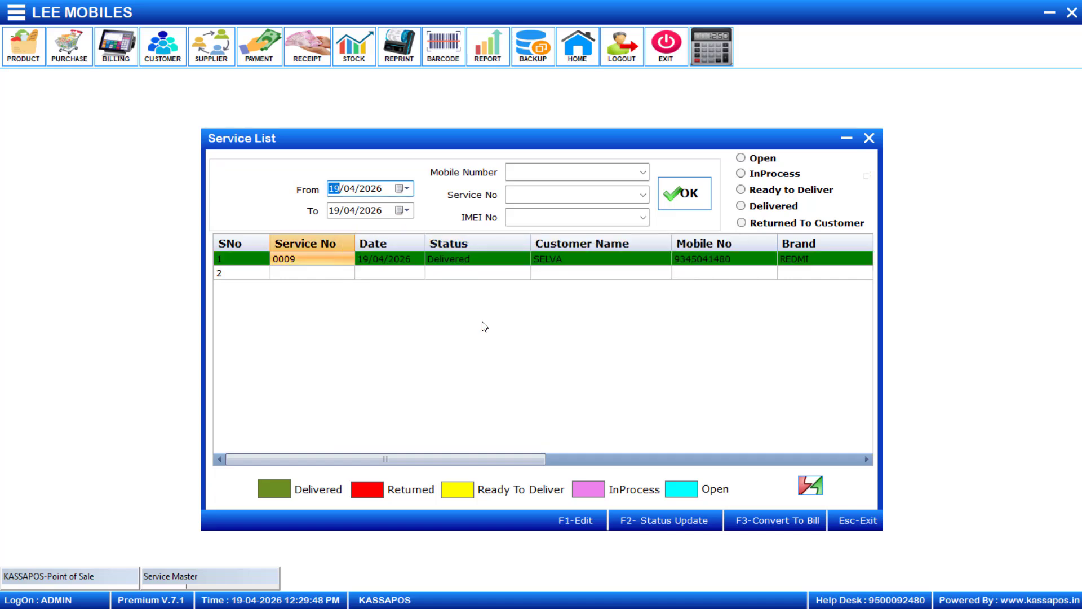
Select the Delivered status of service 0009 in the service list.
left_click(469, 262)
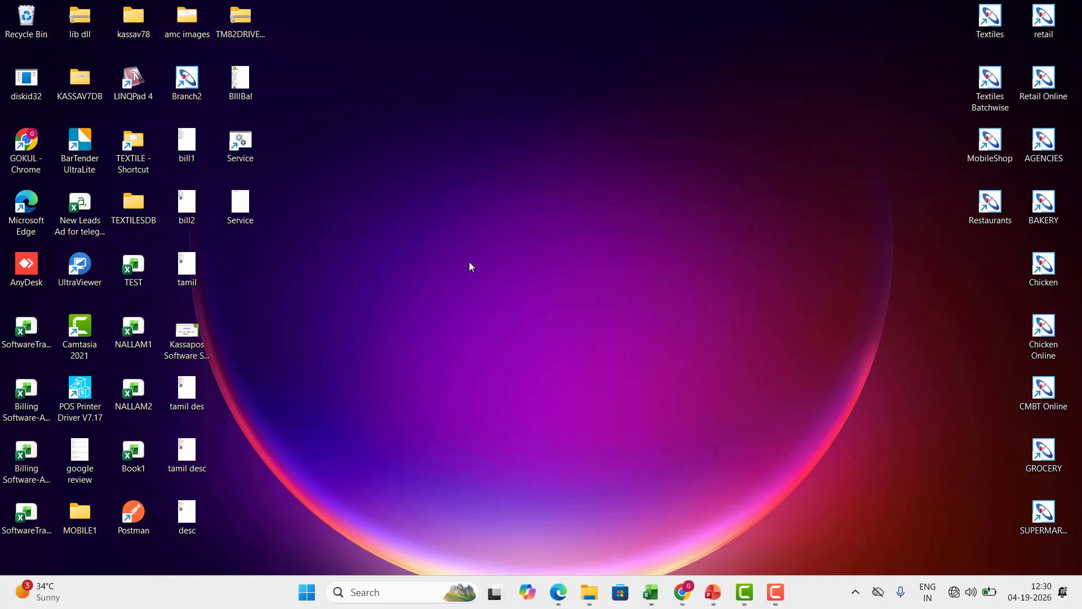
Bring the Billing Software workbook forward and select the Mobile Accessories Barcode Print item in B9.
mouse_move(651, 592)
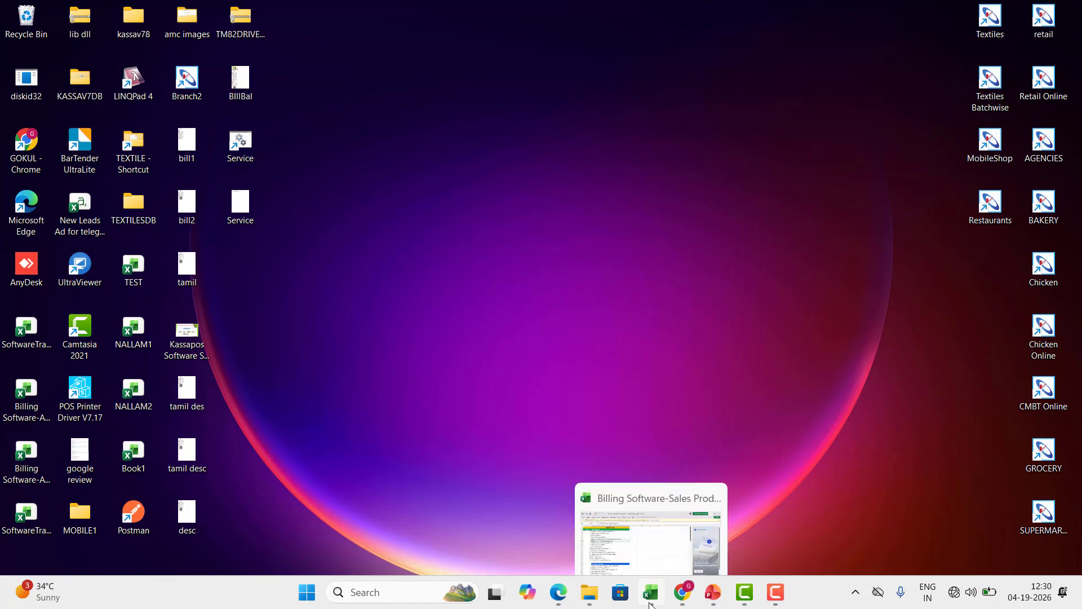
left_click(610, 506)
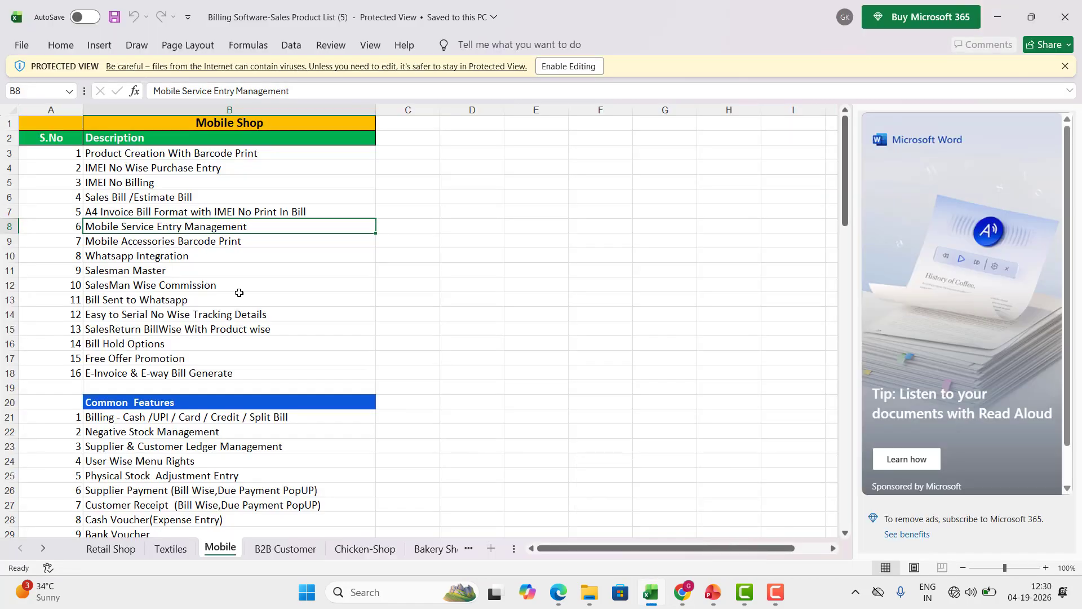
left_click(207, 240)
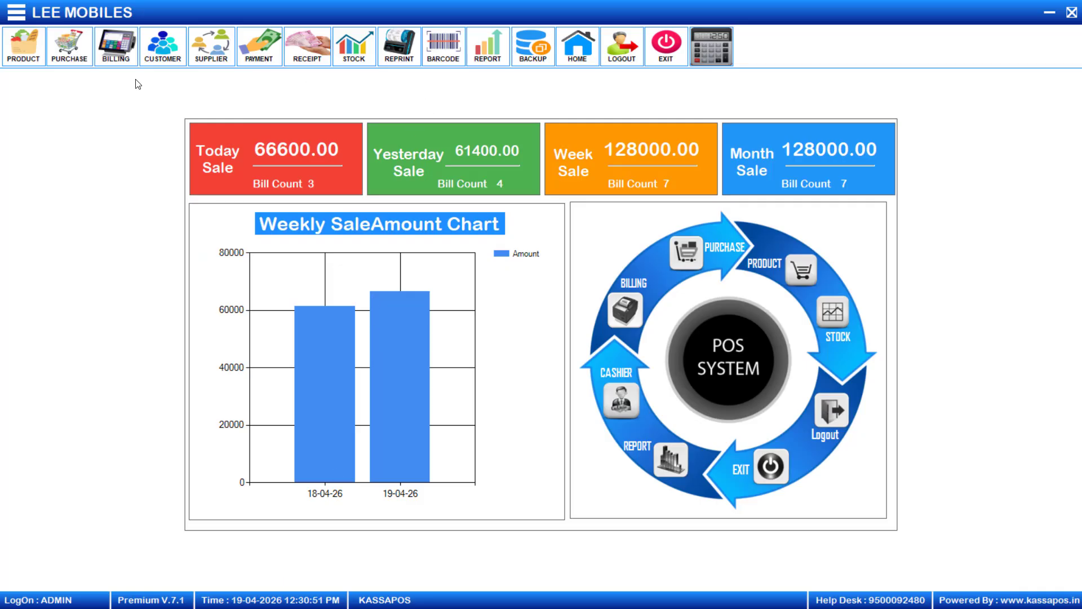
left_click(69, 53)
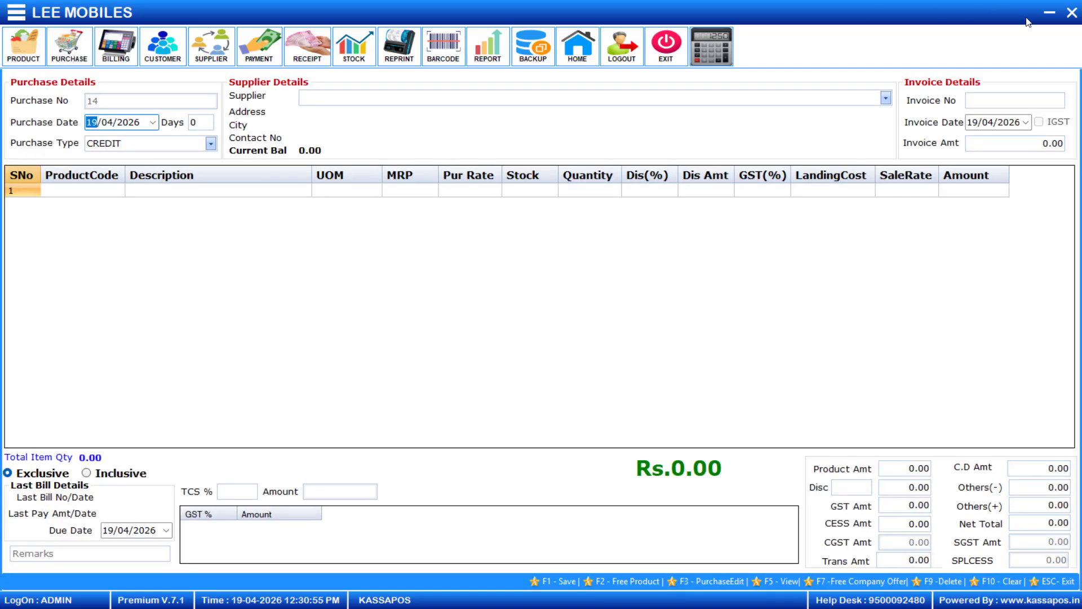
left_click(1071, 12)
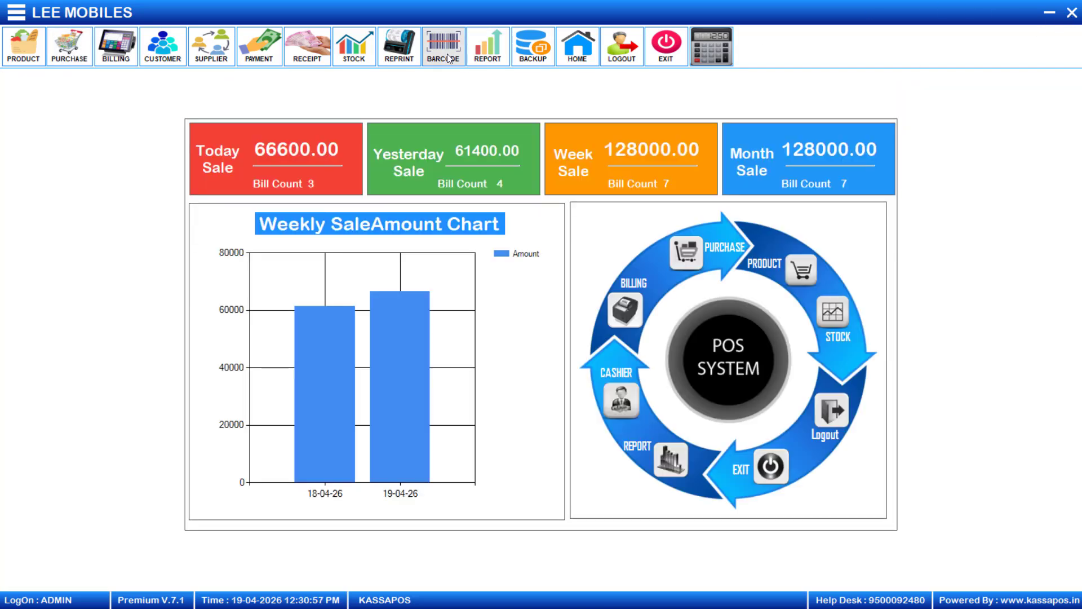
left_click(454, 52)
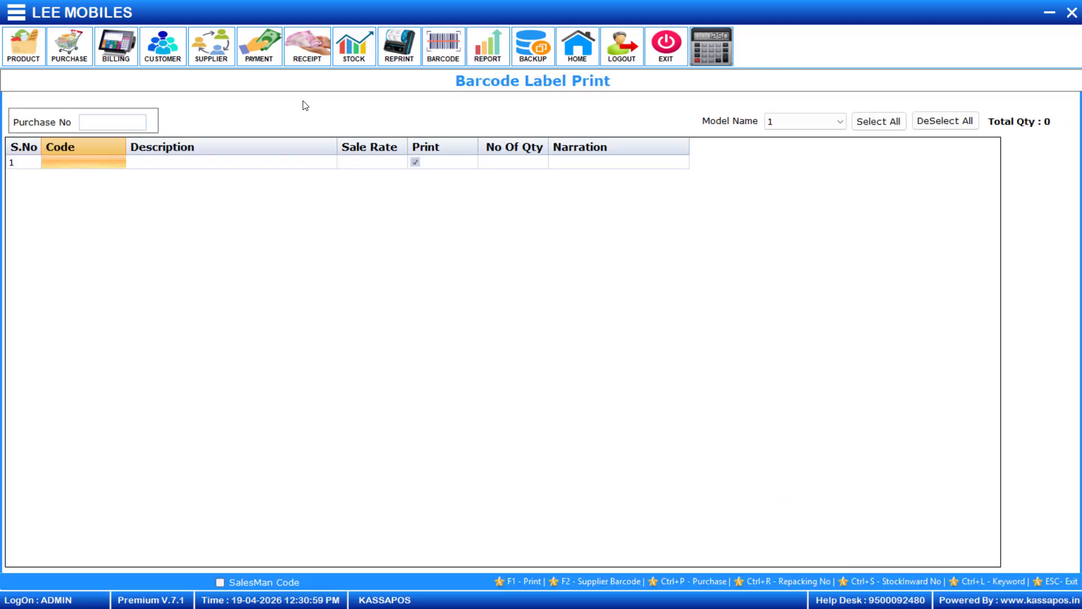
type("11")
key("Return")
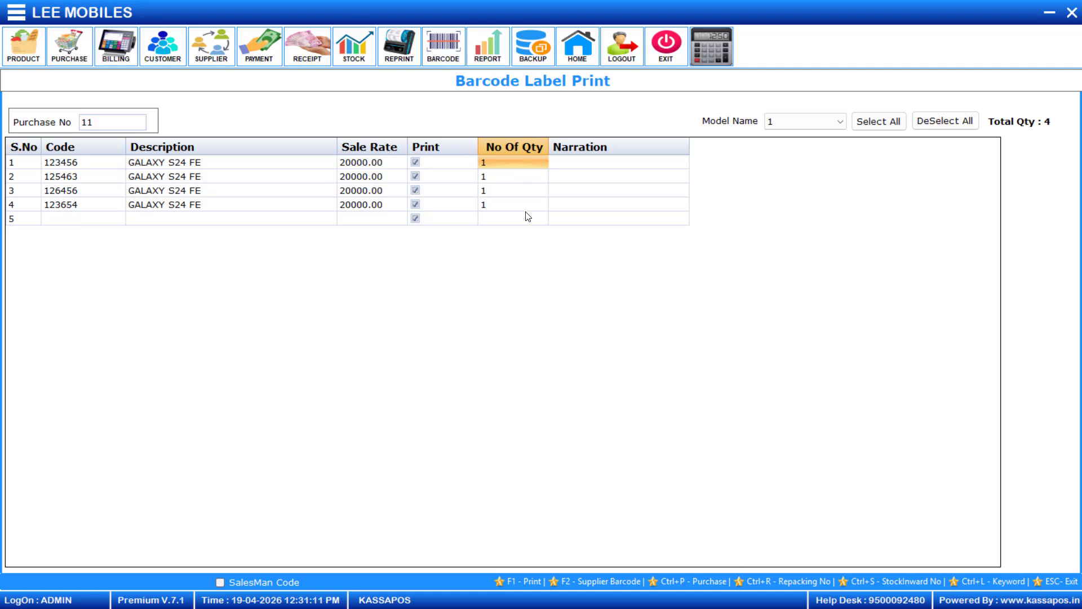
left_click(1071, 13)
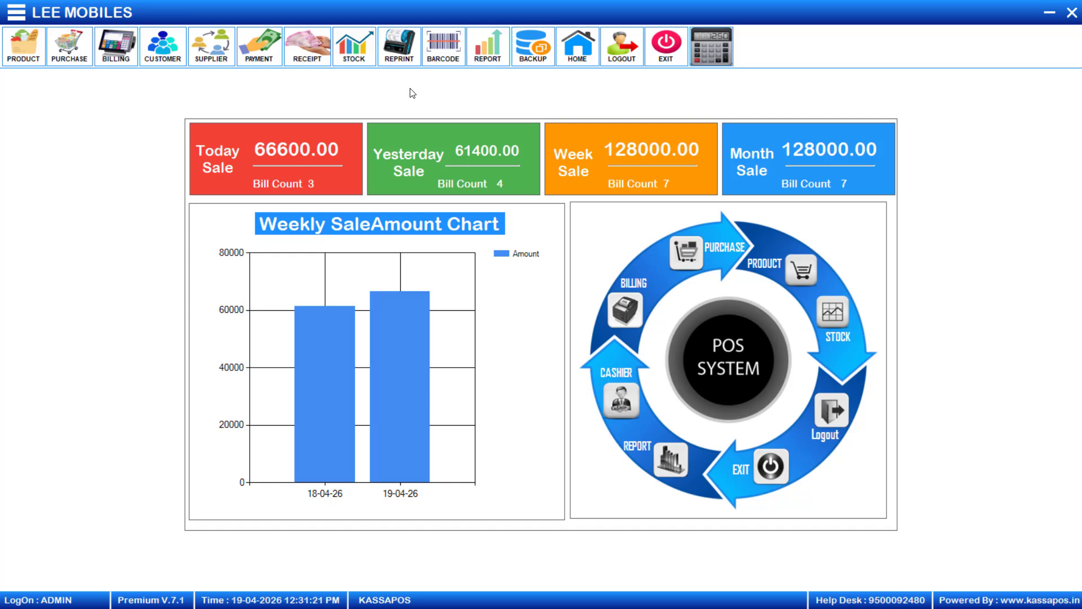
In Barcode Label Print, try codes 12345 and 45, then pick RENO BACK COVER (50013) from the product list.
left_click(439, 63)
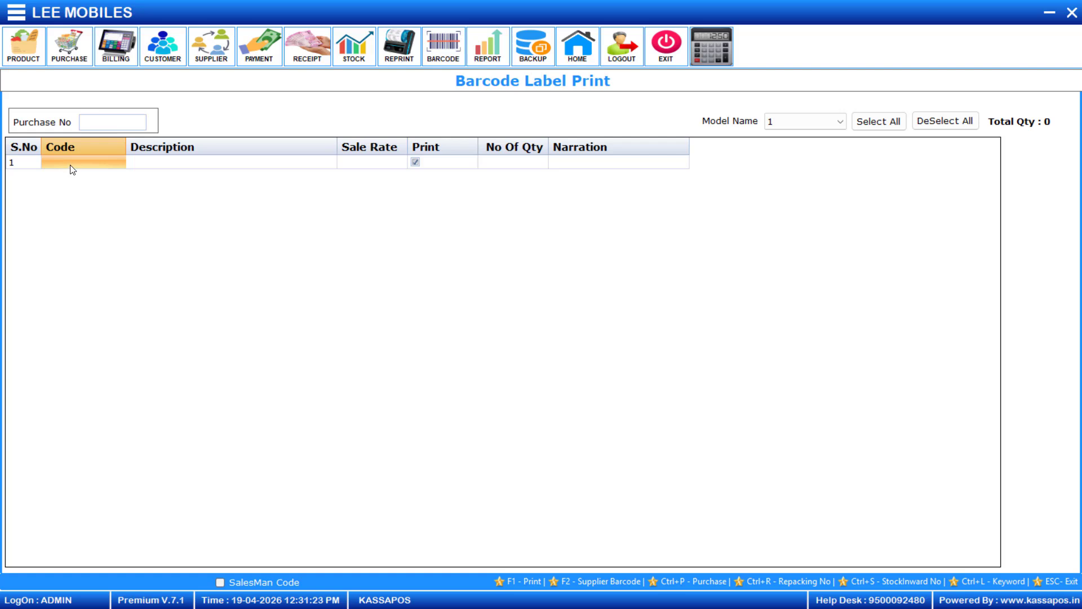
type("12345")
key("Return")
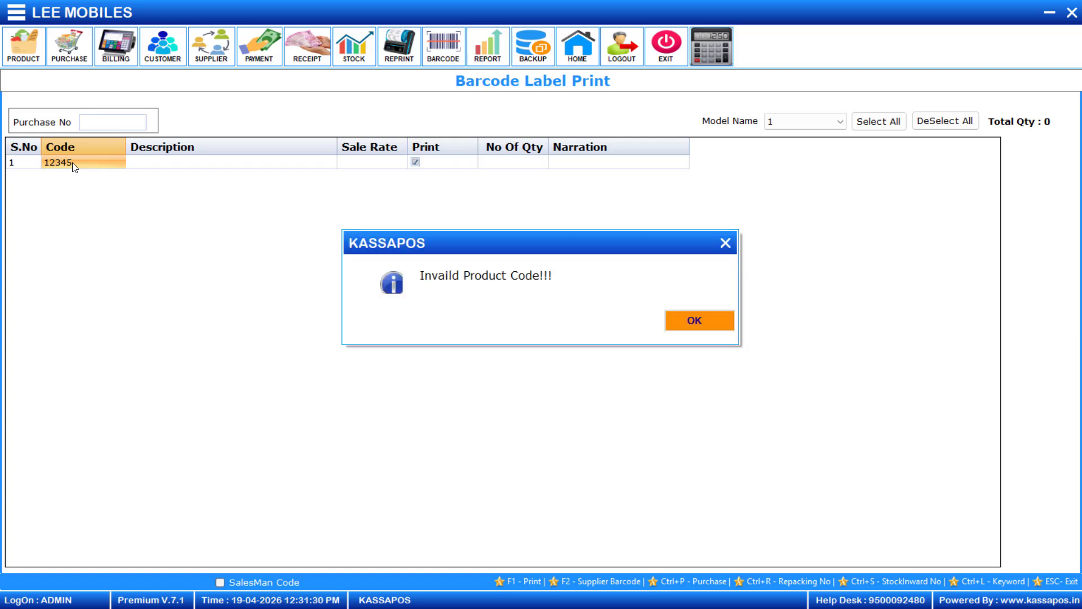
left_click(707, 320)
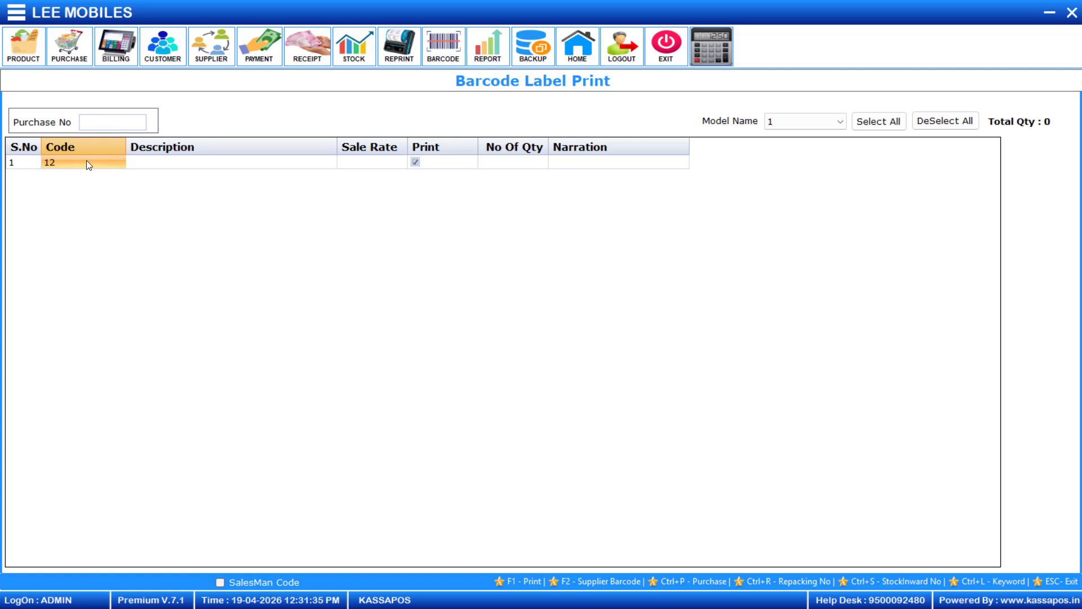
type("456")
key("Return")
key("Return")
key("BackSpace")
key("Return")
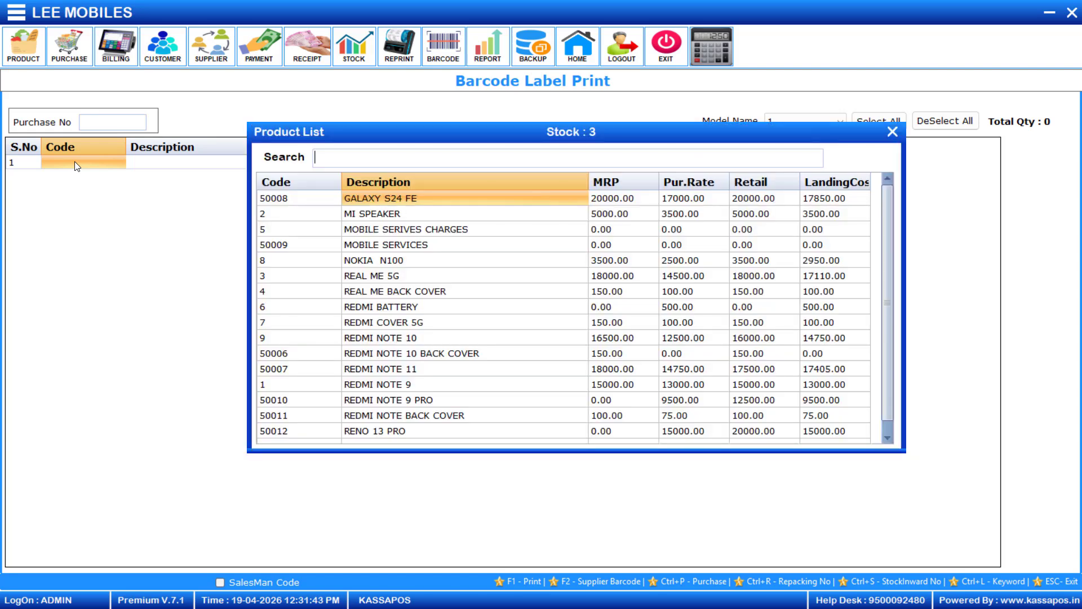
key("Down")
key("Down")
key("Down")
key("Down")
key("Down")
key("Down")
key("Down")
key("Down")
key("Down")
key("Down")
key("Down")
key("Down")
key("Down")
key("Down")
key("Down")
key("Down")
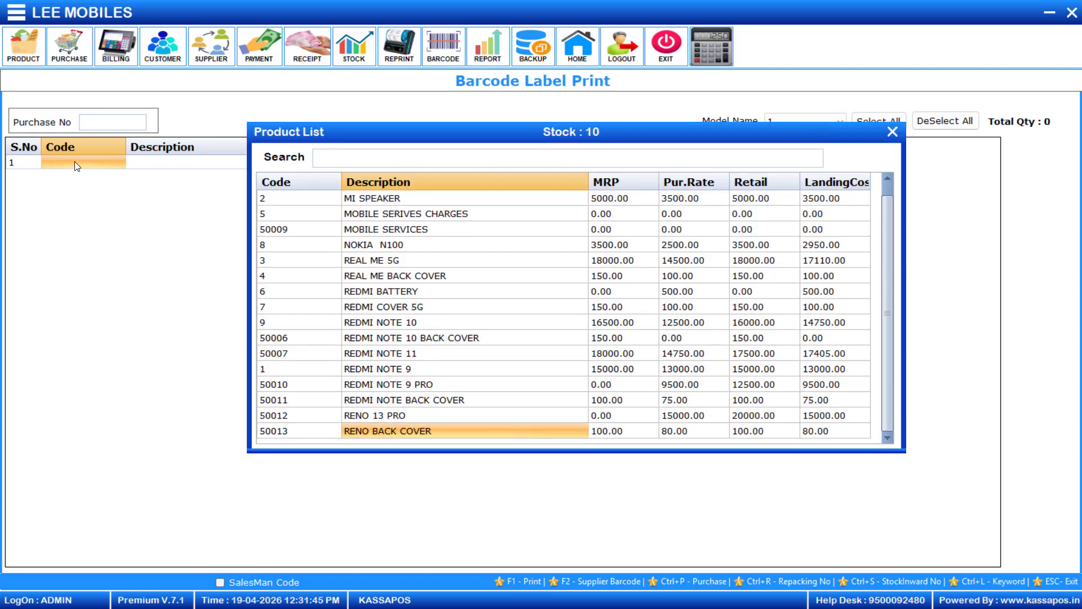
key("Return")
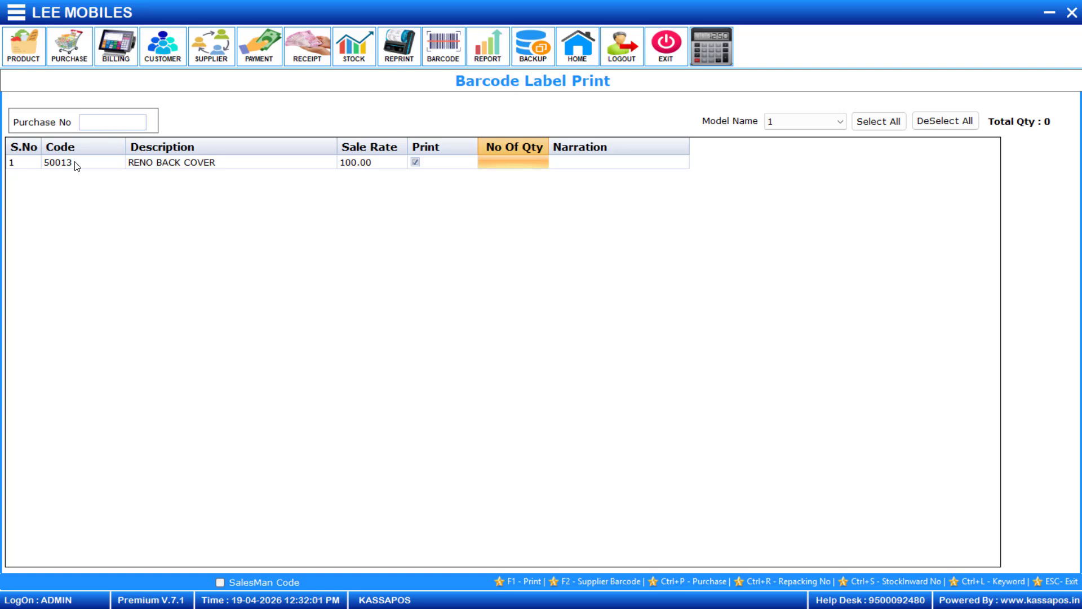
Minimize the barcode form and KASSAPOS, then select the Whatsapp Integration item in the Billing Software workbook.
left_click(1052, 13)
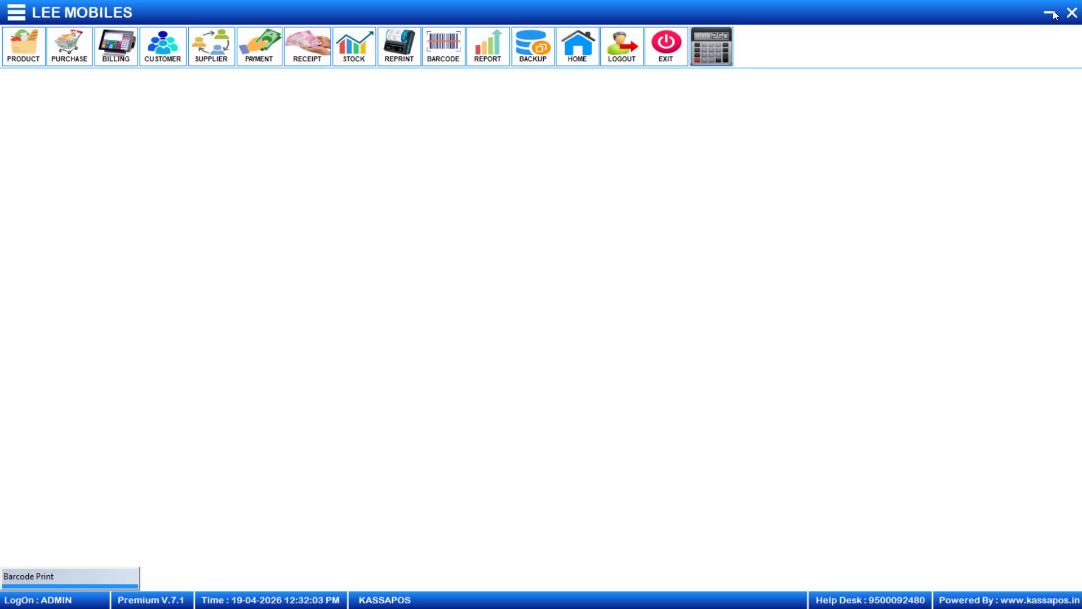
left_click(1052, 14)
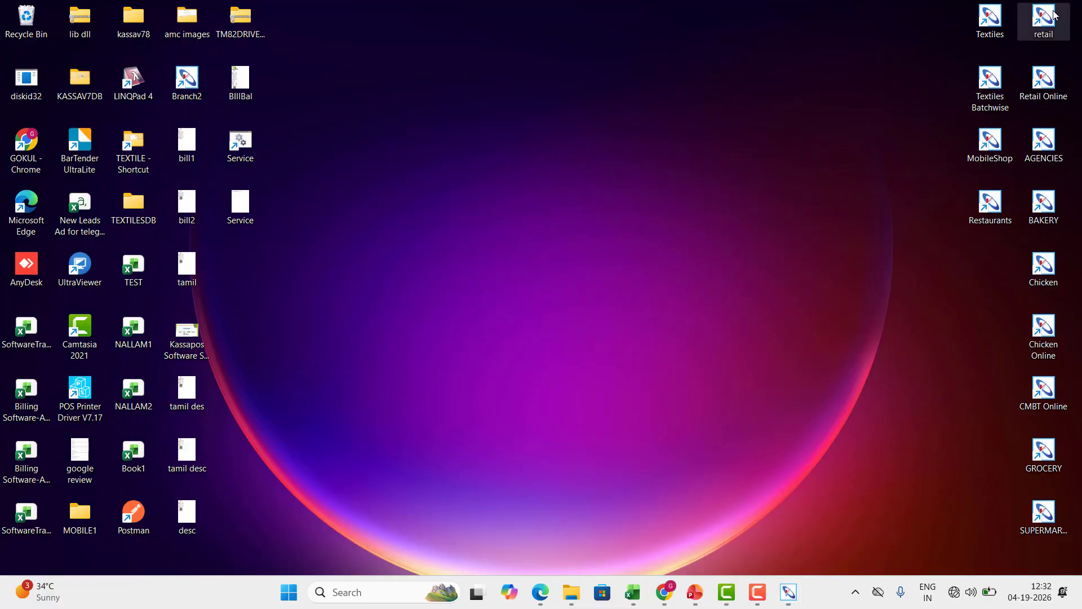
left_click(637, 604)
left_click(185, 254)
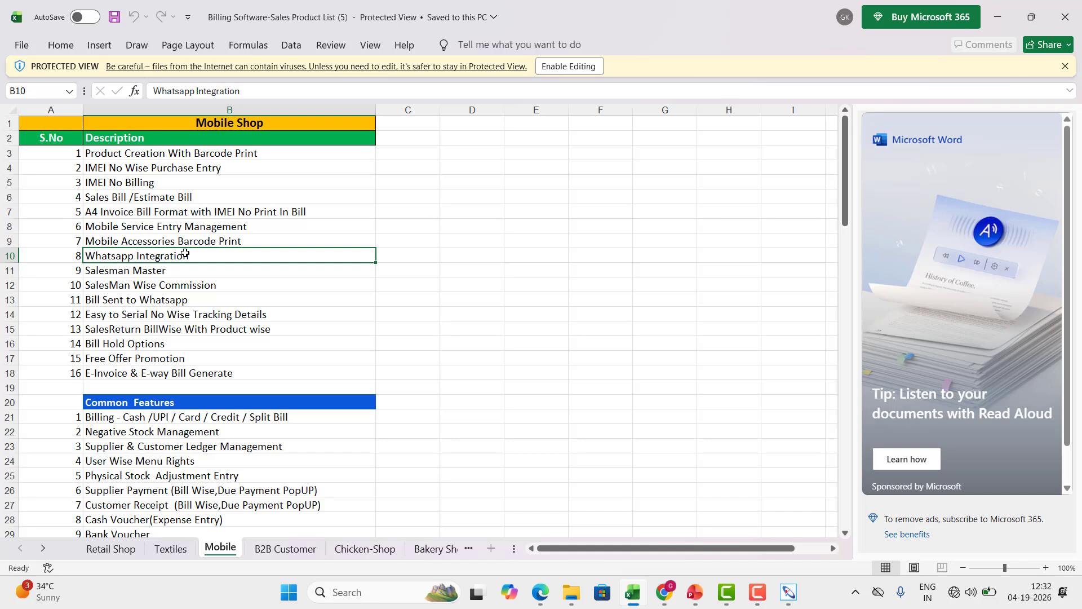
Step down through Salesman Master, Commission and Whatsapp items to Easy to Serial No Wise Tracking Details.
key("Down")
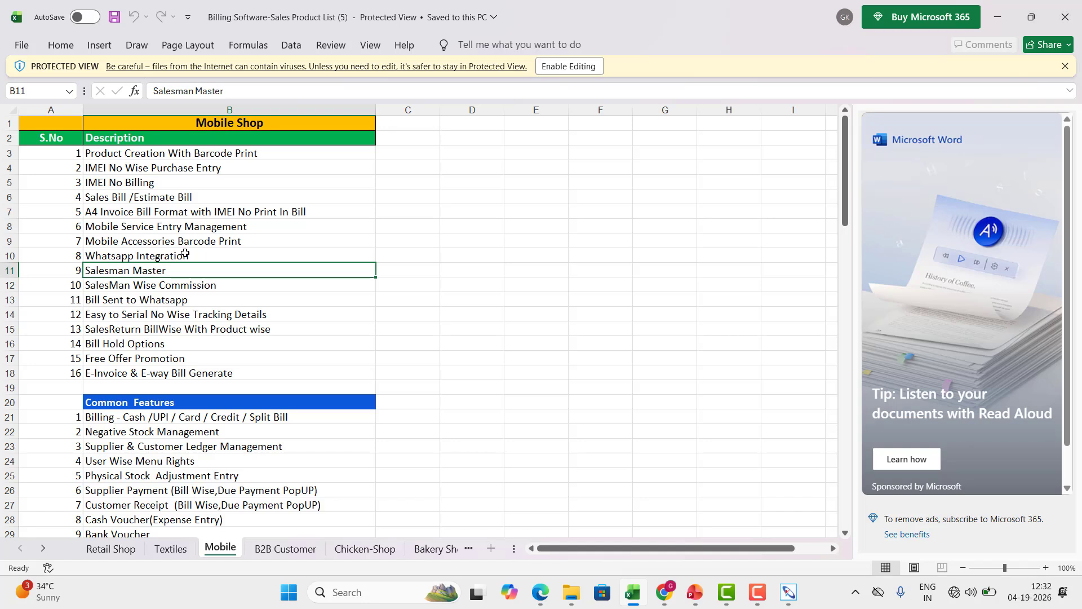
key("Down")
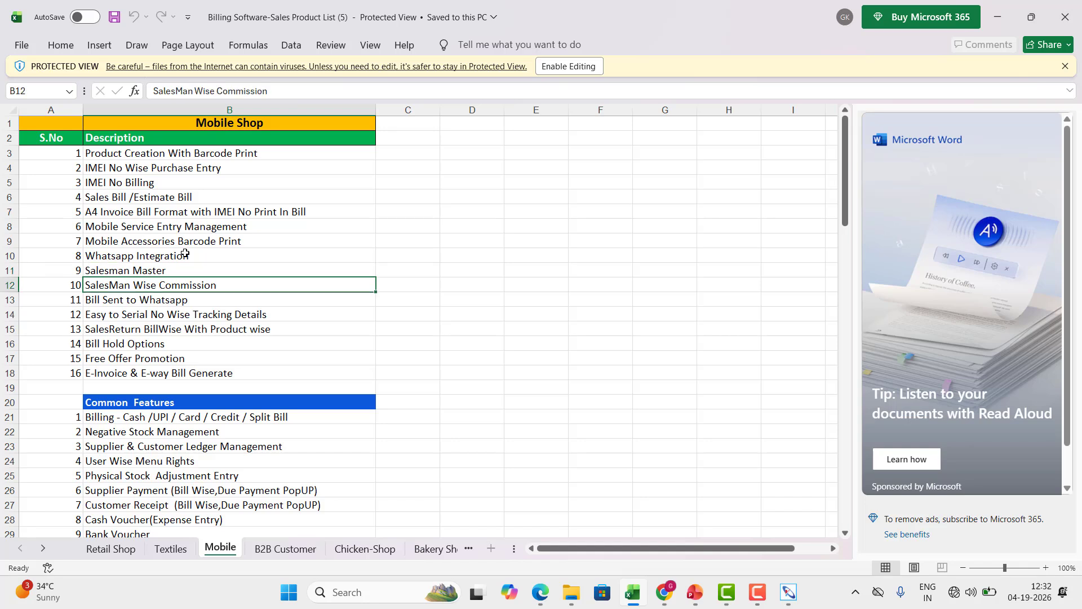
key("Down")
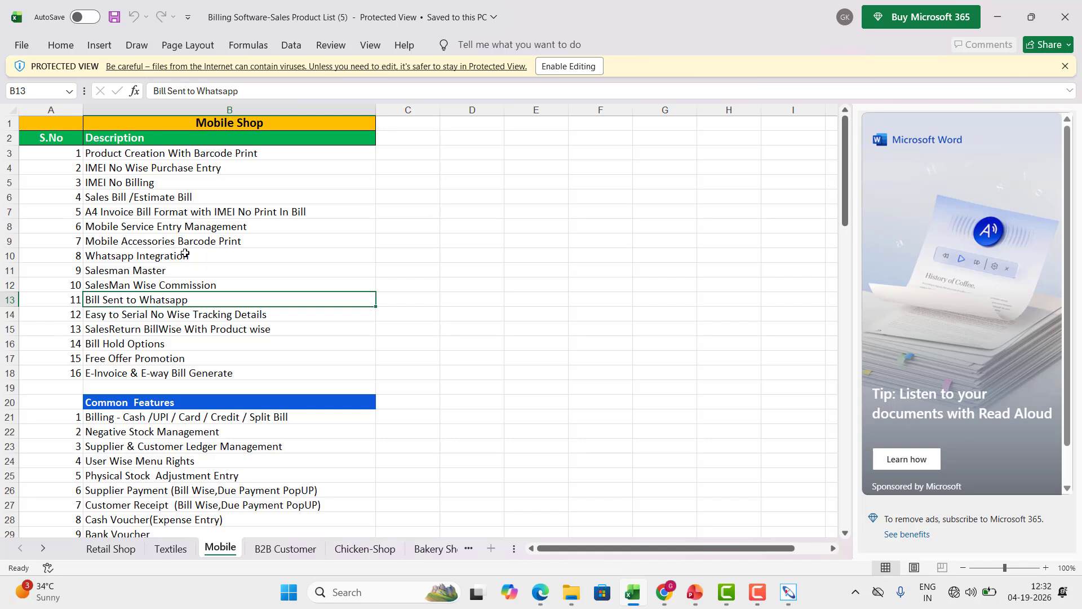
key("Down")
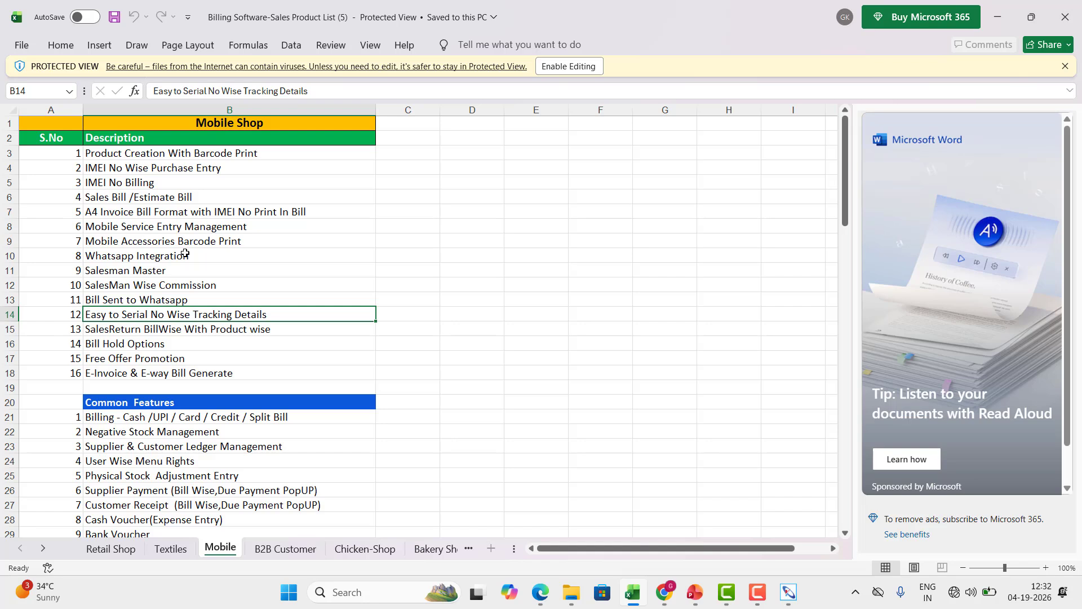
key("F10")
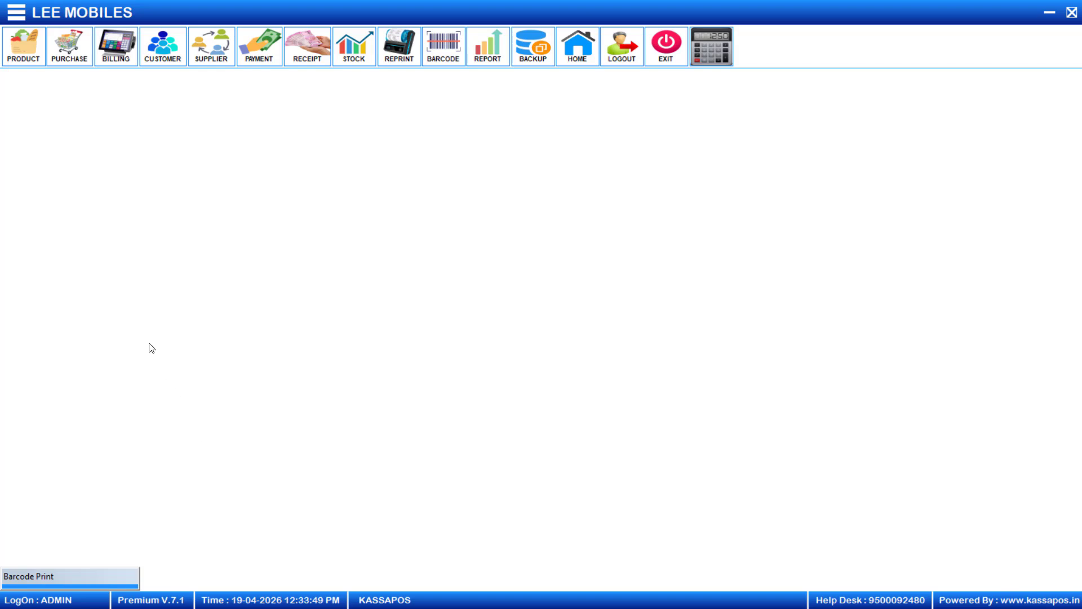
Look up batch number 123456 via Utils > Find Batch Details.
left_click(17, 13)
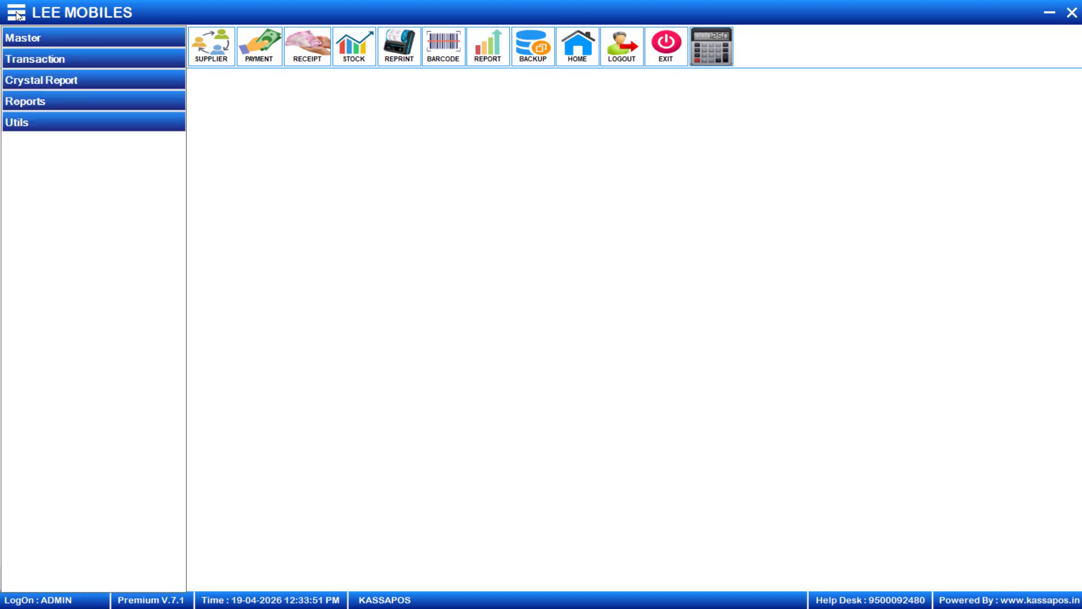
left_click(54, 121)
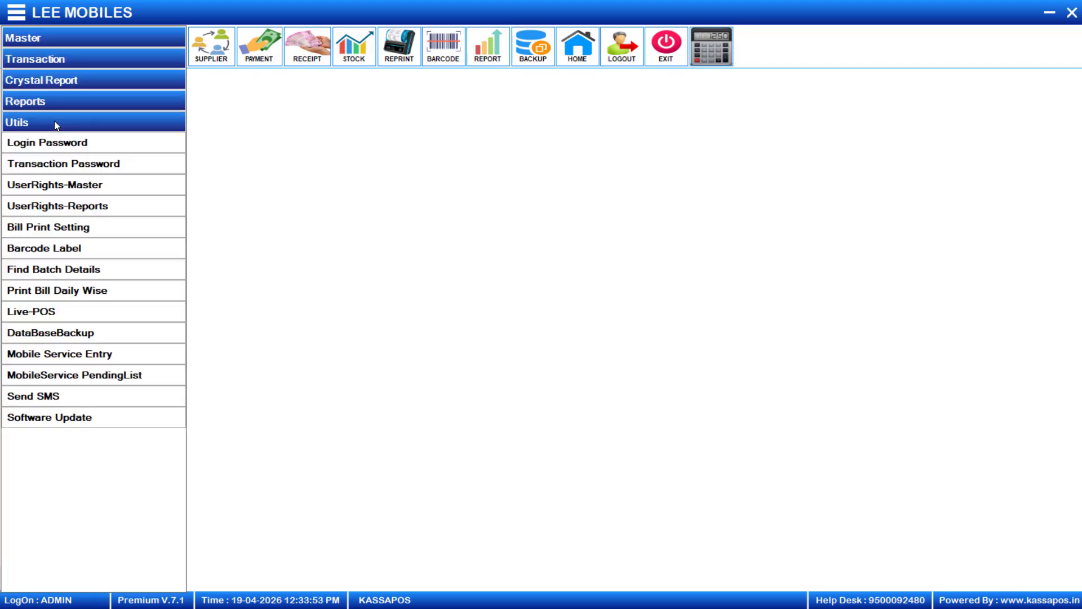
left_click(79, 275)
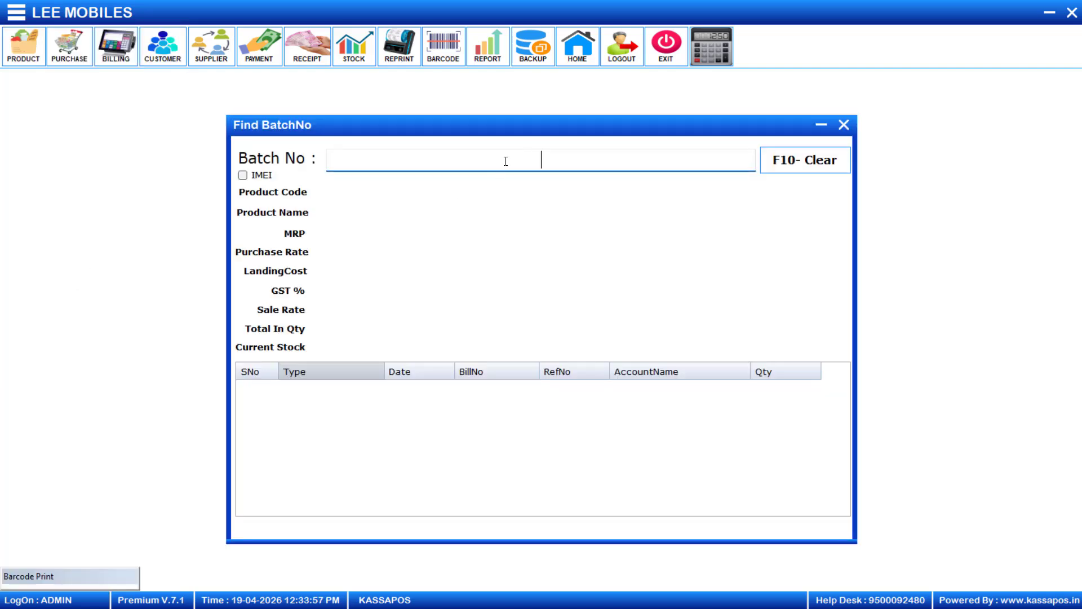
type("123456")
key("Return")
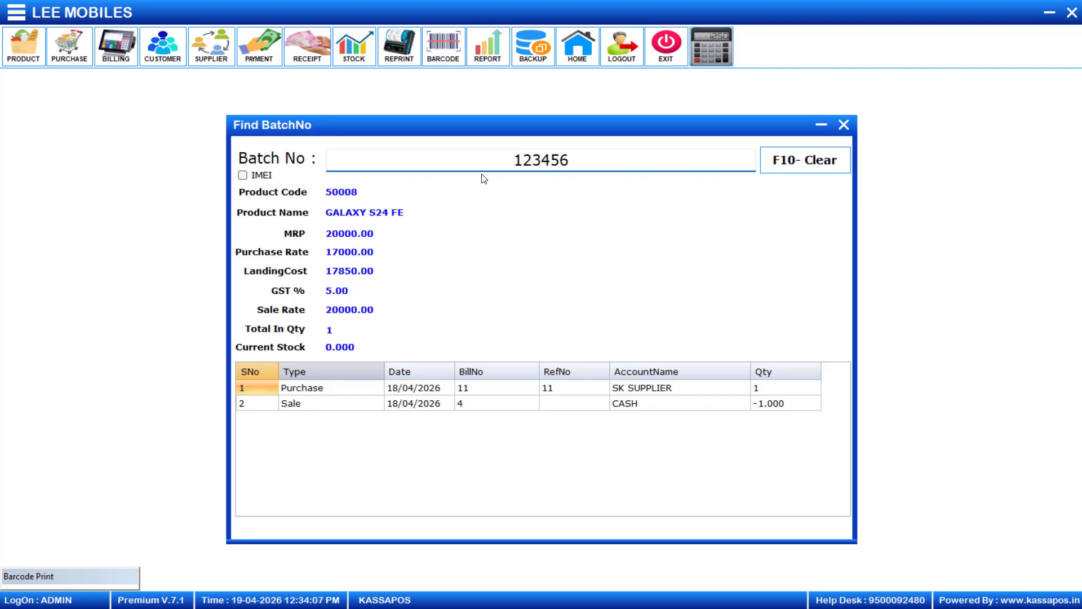
Review the purchase (18/04/2026, bill 11) and sale (bill 4, CASH) entries, then minimize the lookup.
left_click(331, 384)
left_click(317, 411)
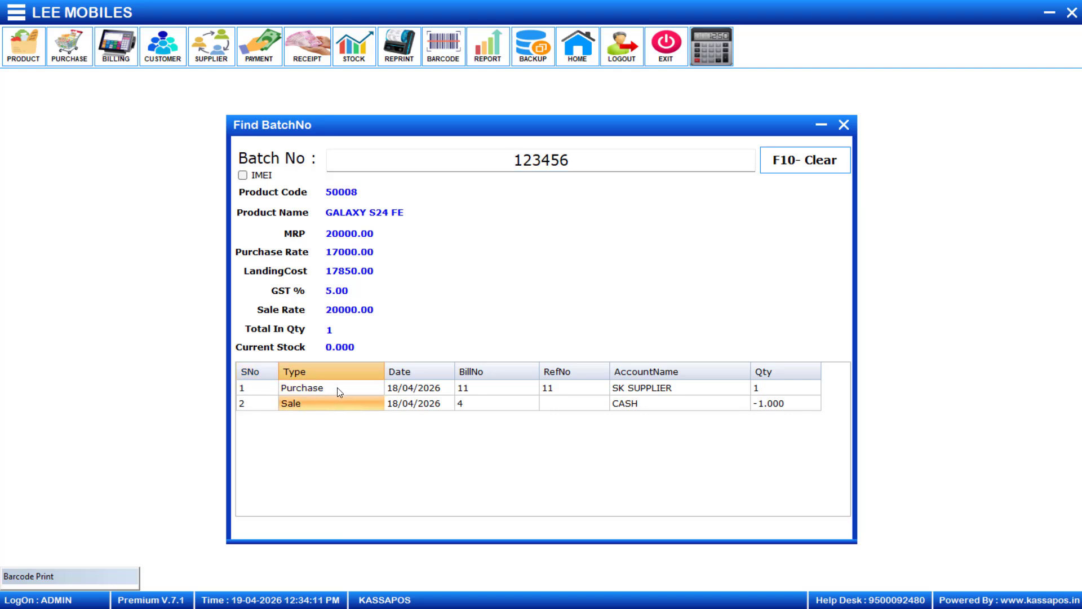
left_click(338, 387)
left_click(438, 388)
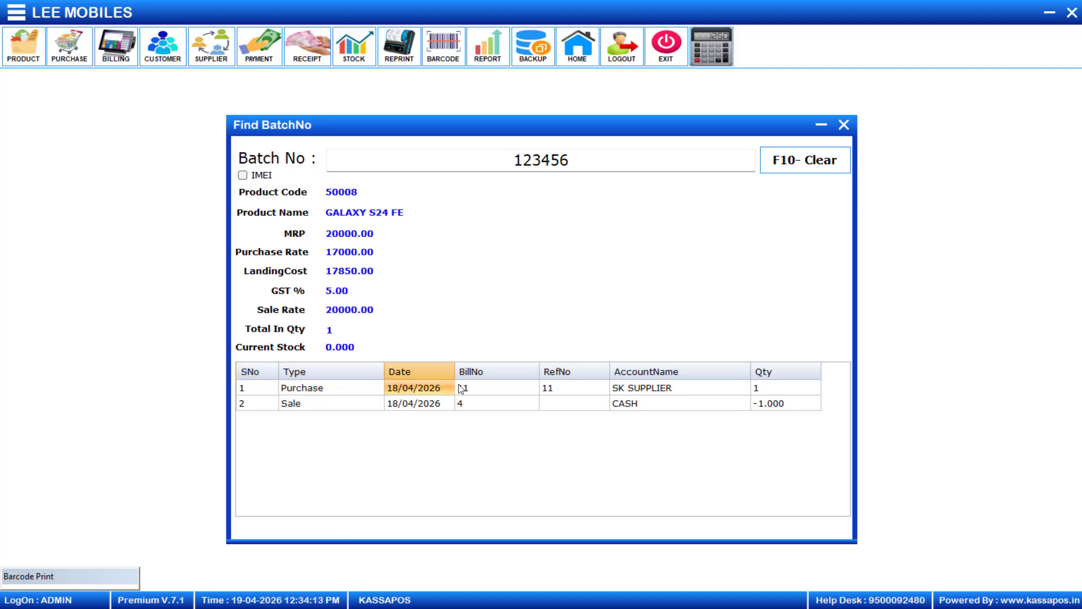
left_click(493, 389)
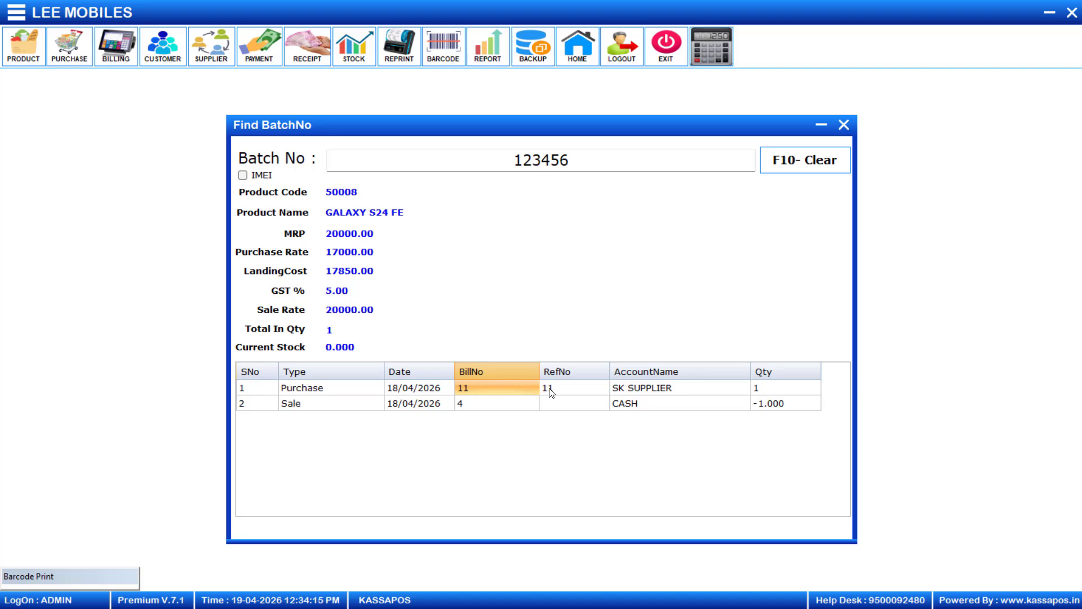
left_click(630, 389)
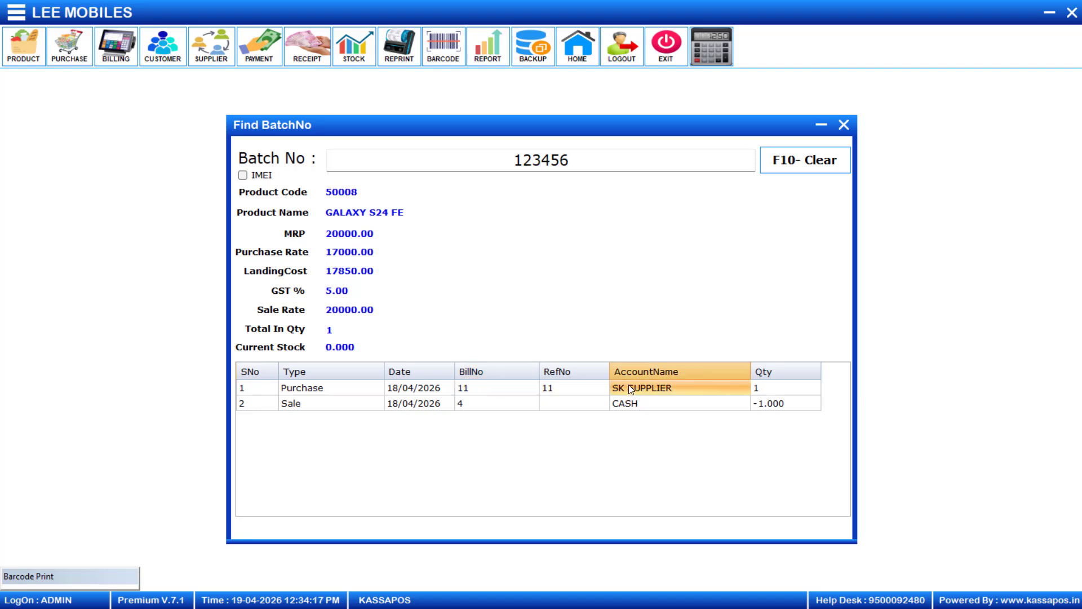
left_click(395, 405)
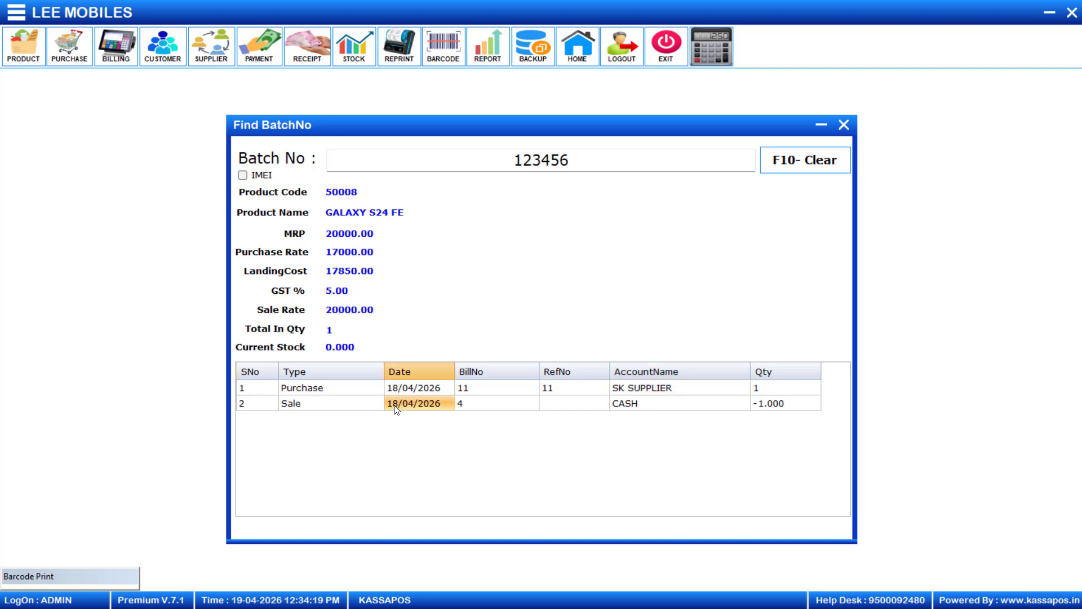
left_click(510, 402)
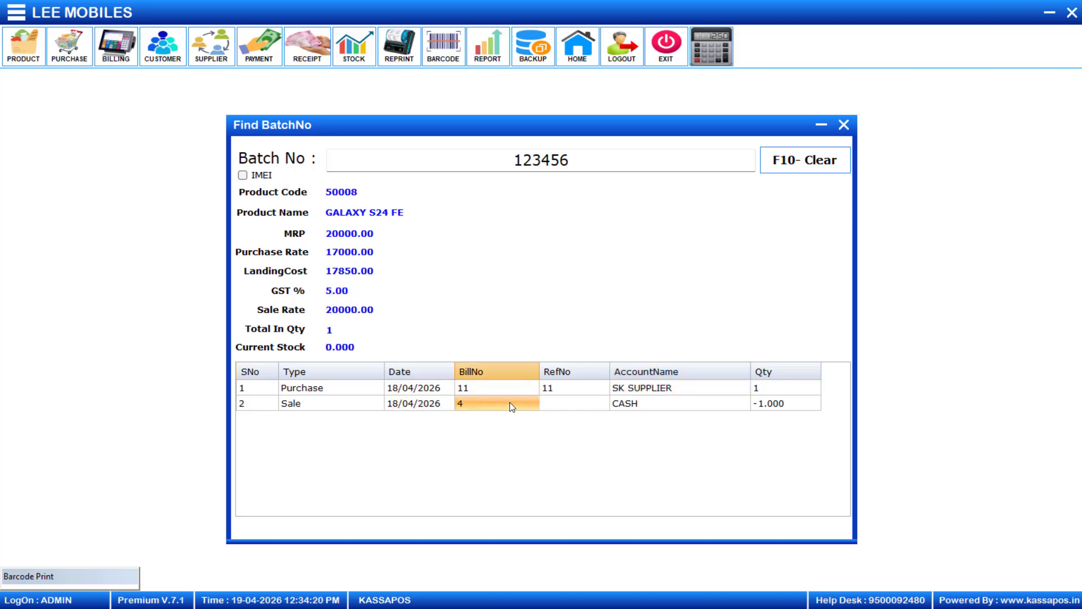
left_click(627, 402)
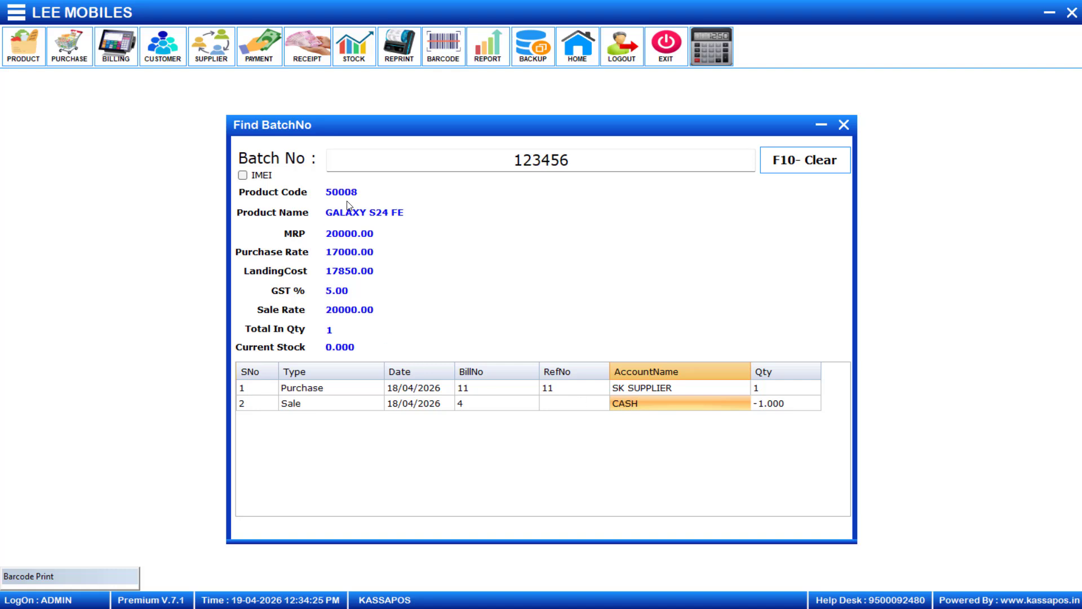
left_click(538, 167)
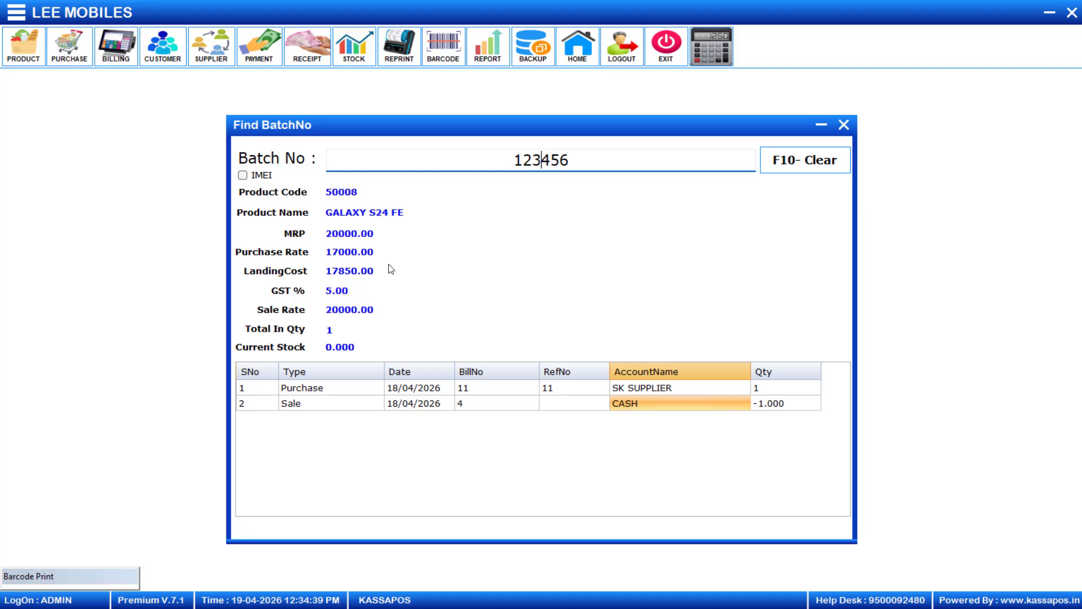
left_click(821, 124)
Step through SalesReturn, Bill Hold, Free Offer and E-Invoice & E-way Bill features in Excel, then return to KASSAPOS.
left_click(1049, 12)
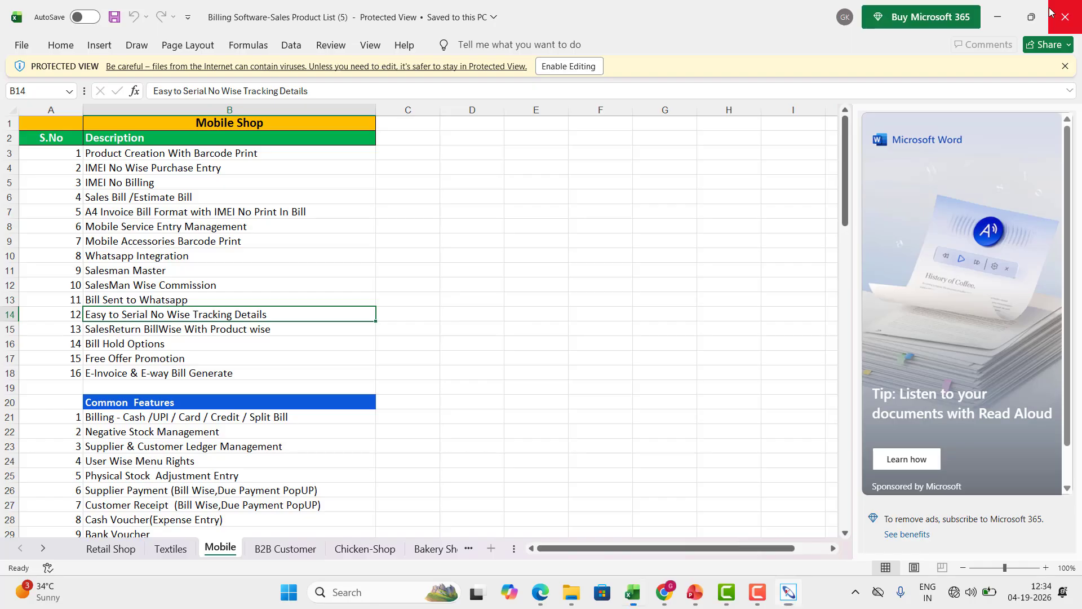
left_click(216, 330)
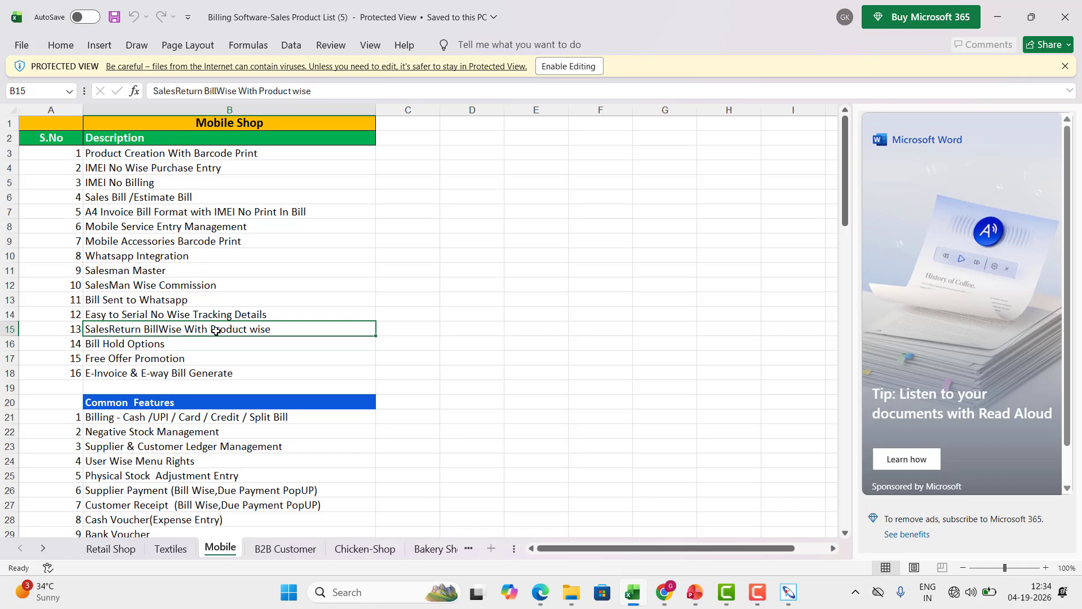
key("Down")
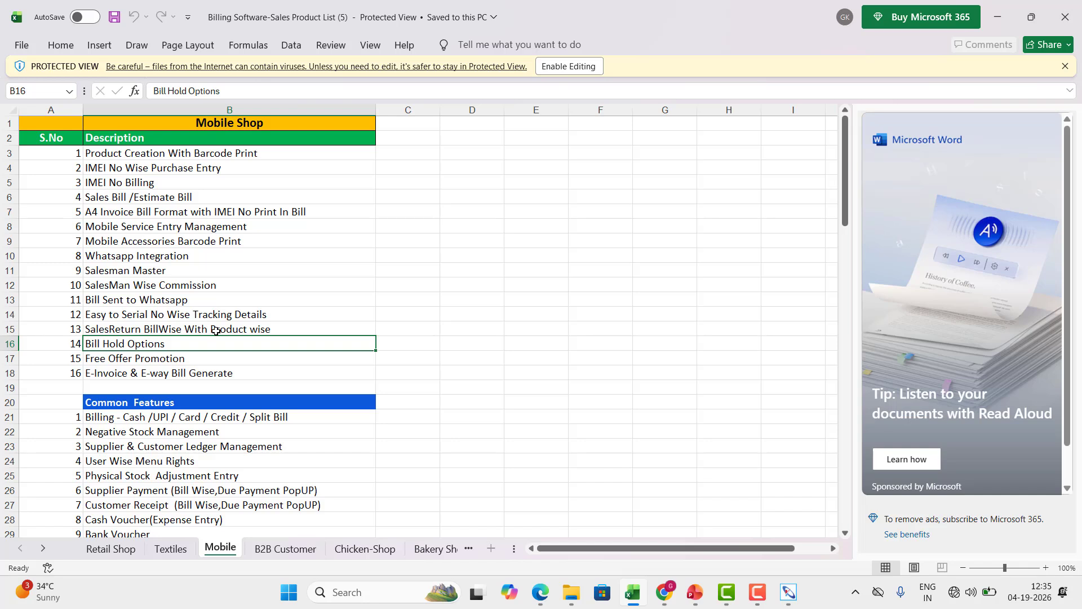
key("Down")
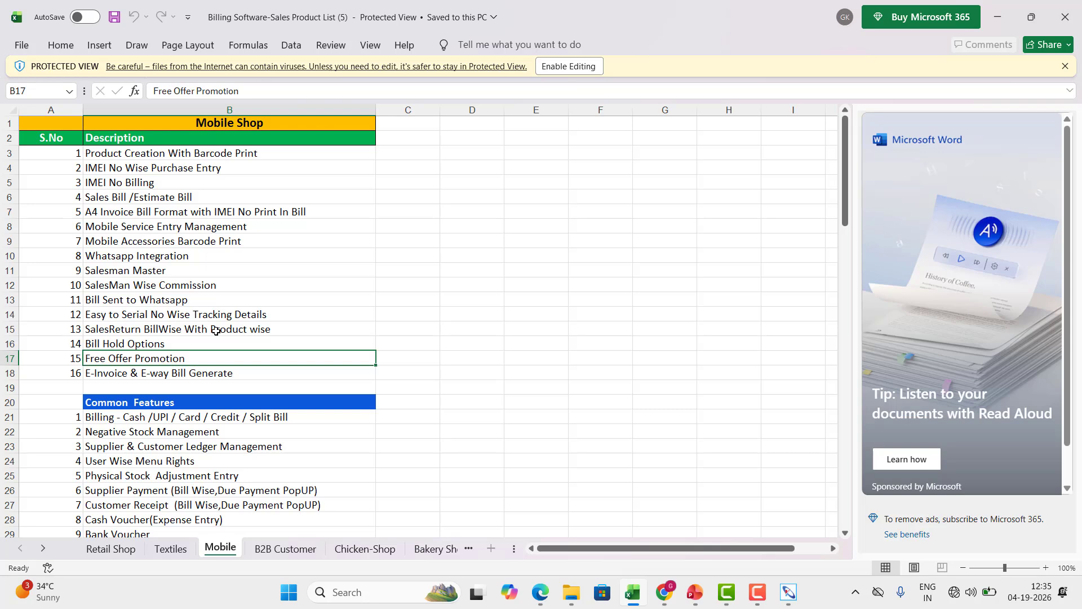
key("Down")
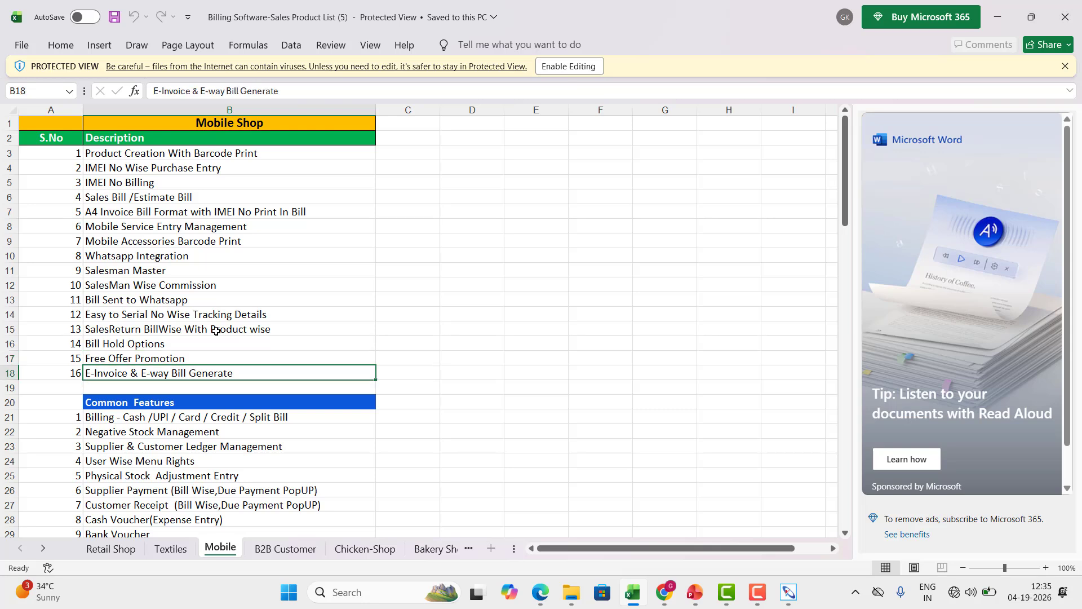
left_click(791, 591)
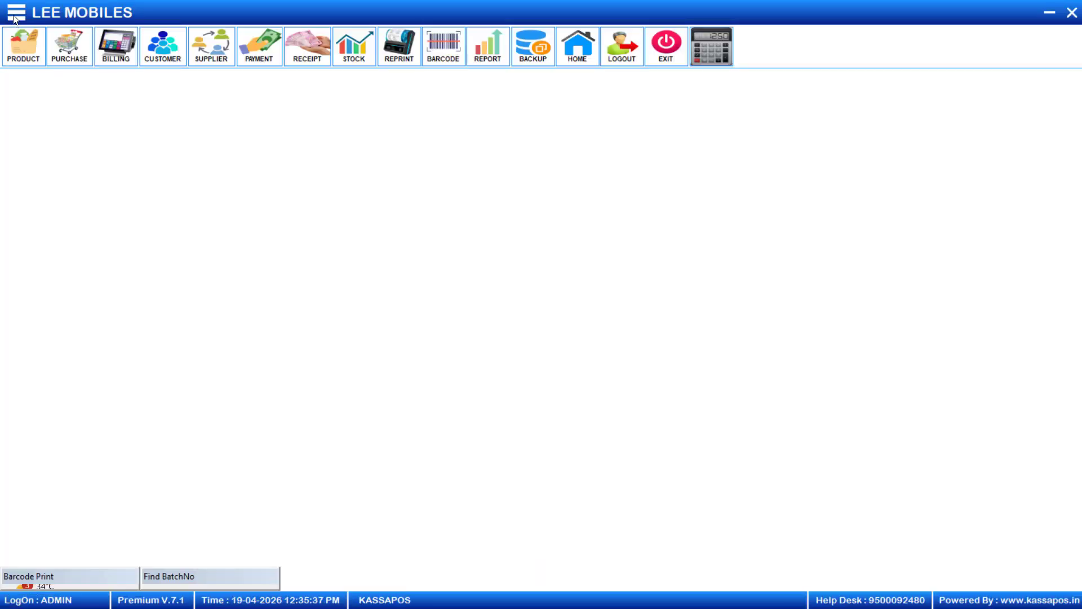
Show the four 19/04/2026 bills in Print Bill Daily Wise, then minimize it and KASSAPOS.
left_click(14, 17)
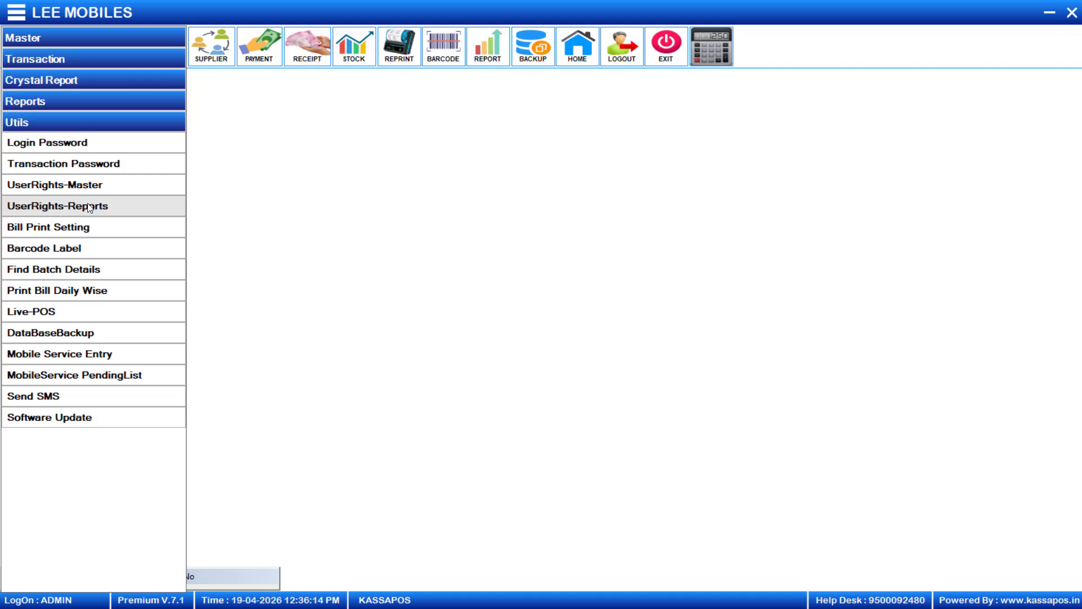
left_click(86, 295)
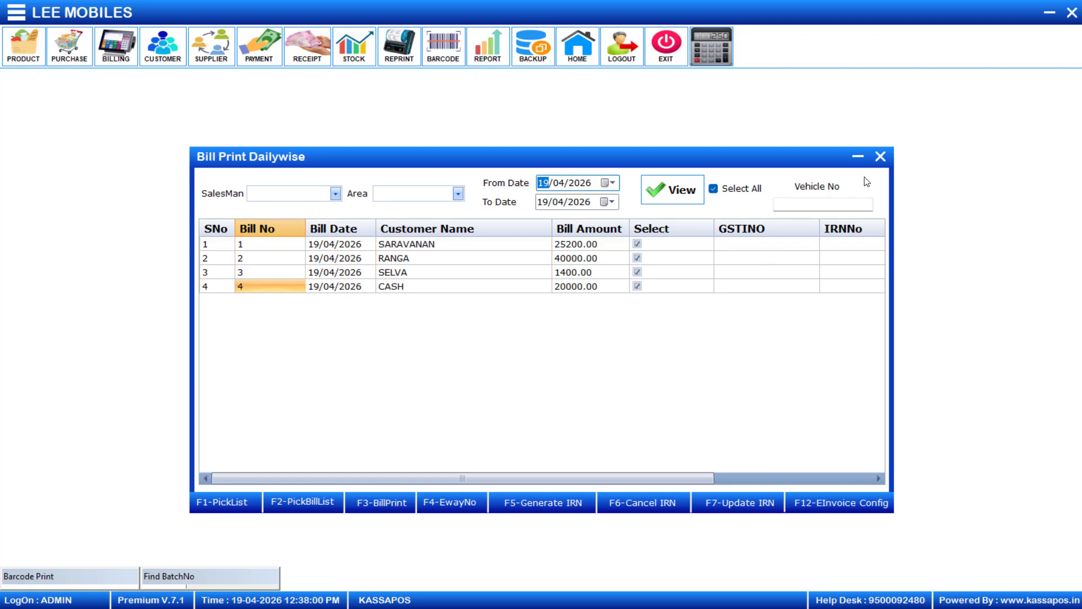
left_click(858, 157)
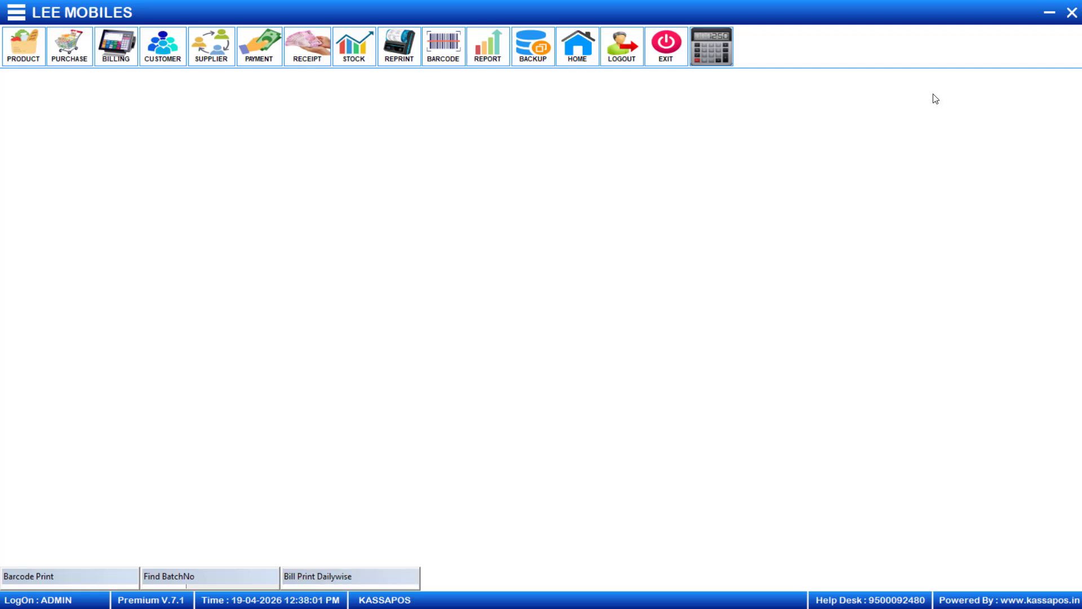
left_click(1054, 8)
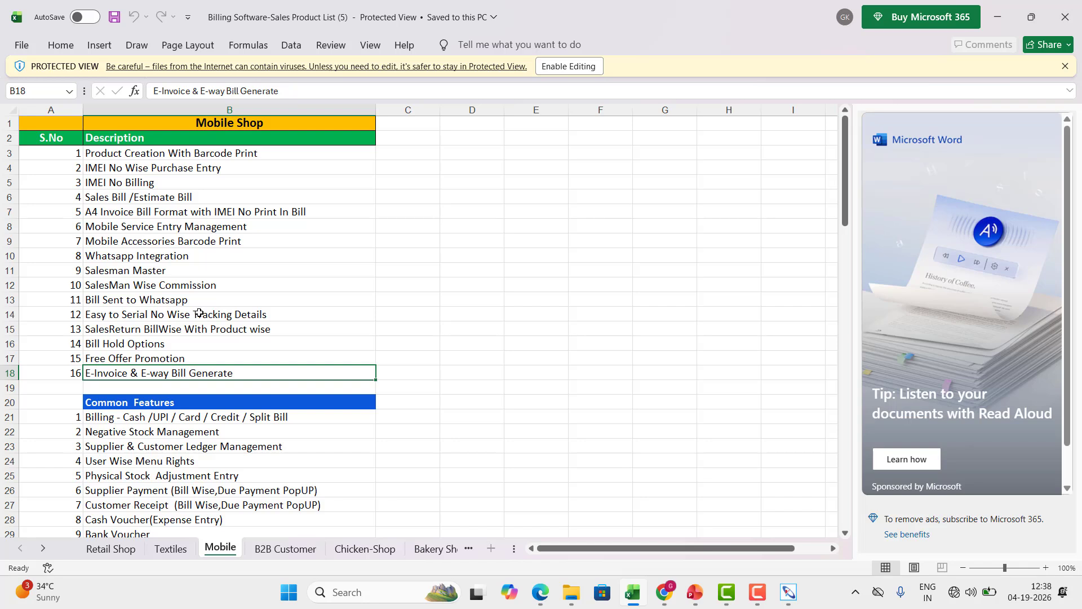